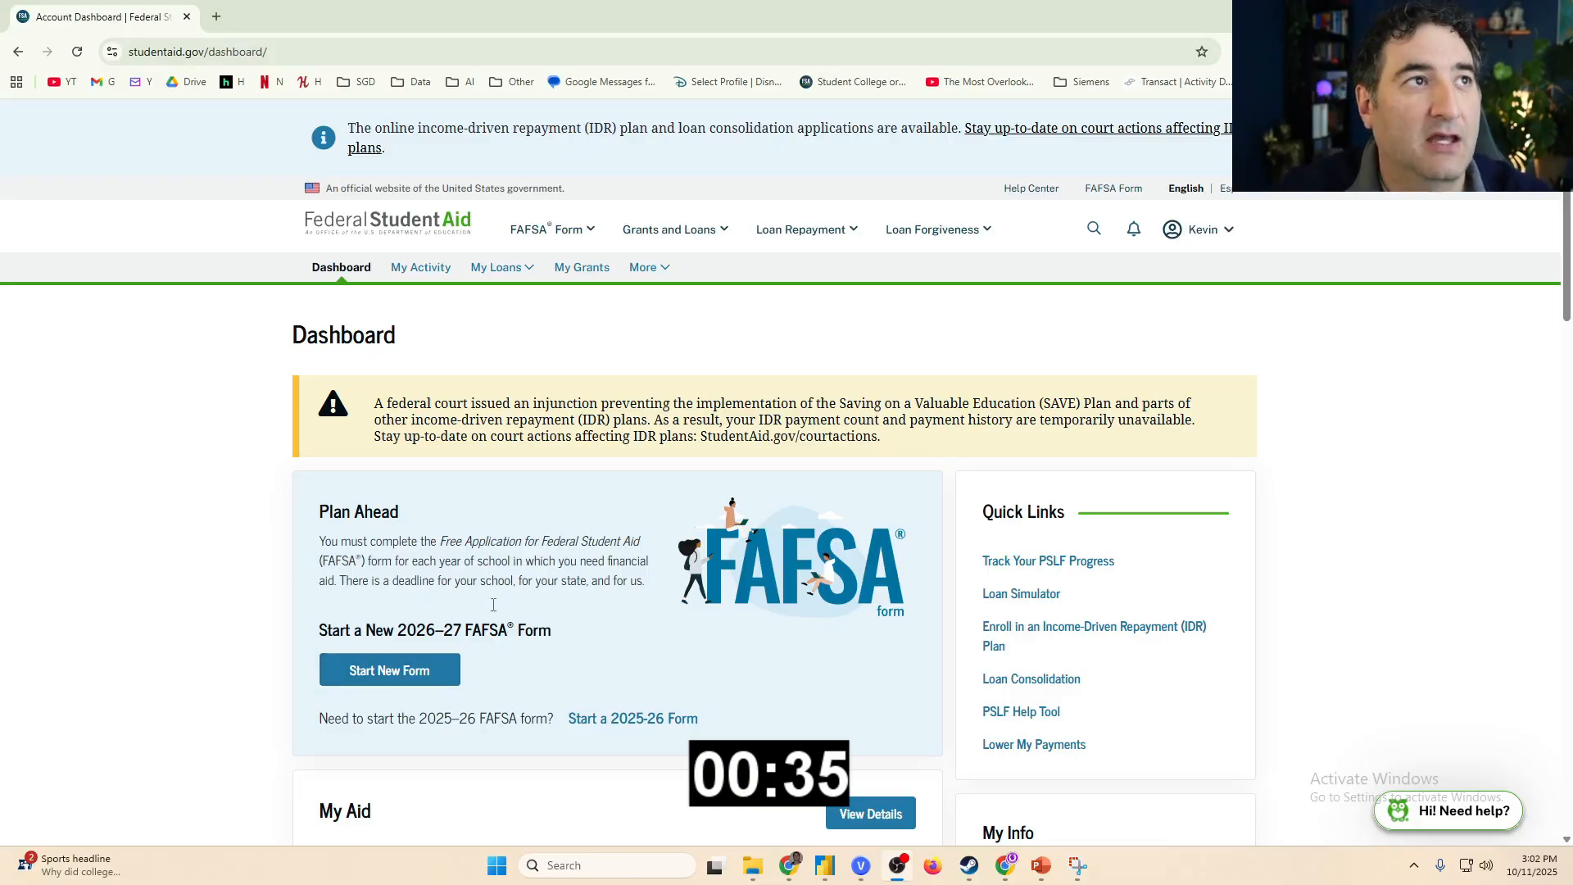
# Start a new 2026–27 FAFSA form in the Parent role.
pyautogui.scroll(-1, 581, 526)
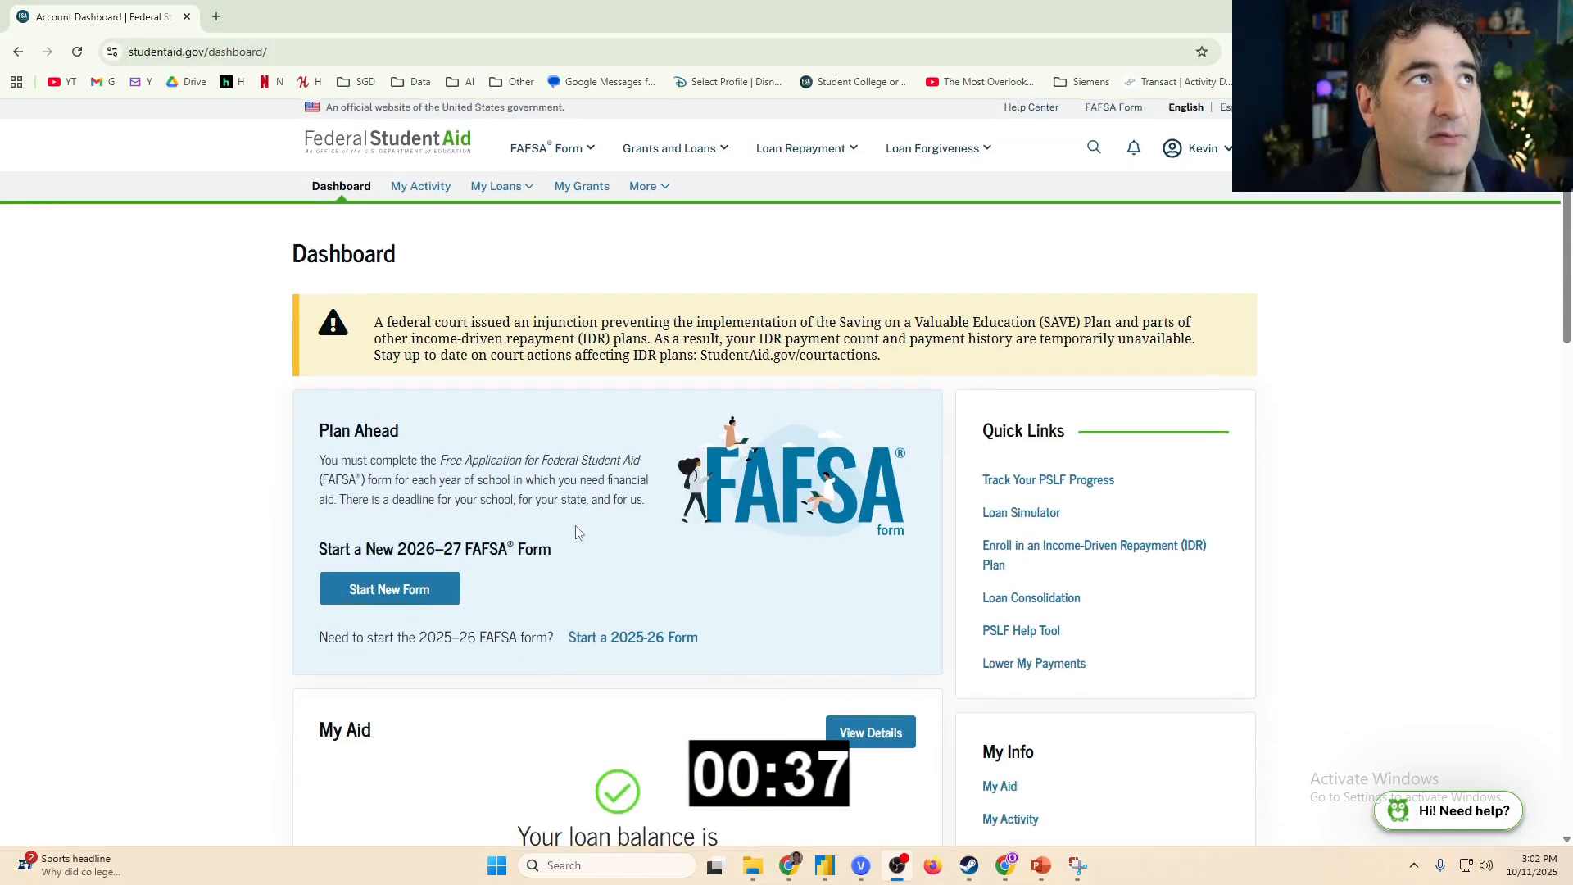
pyautogui.scroll(1, 580, 533)
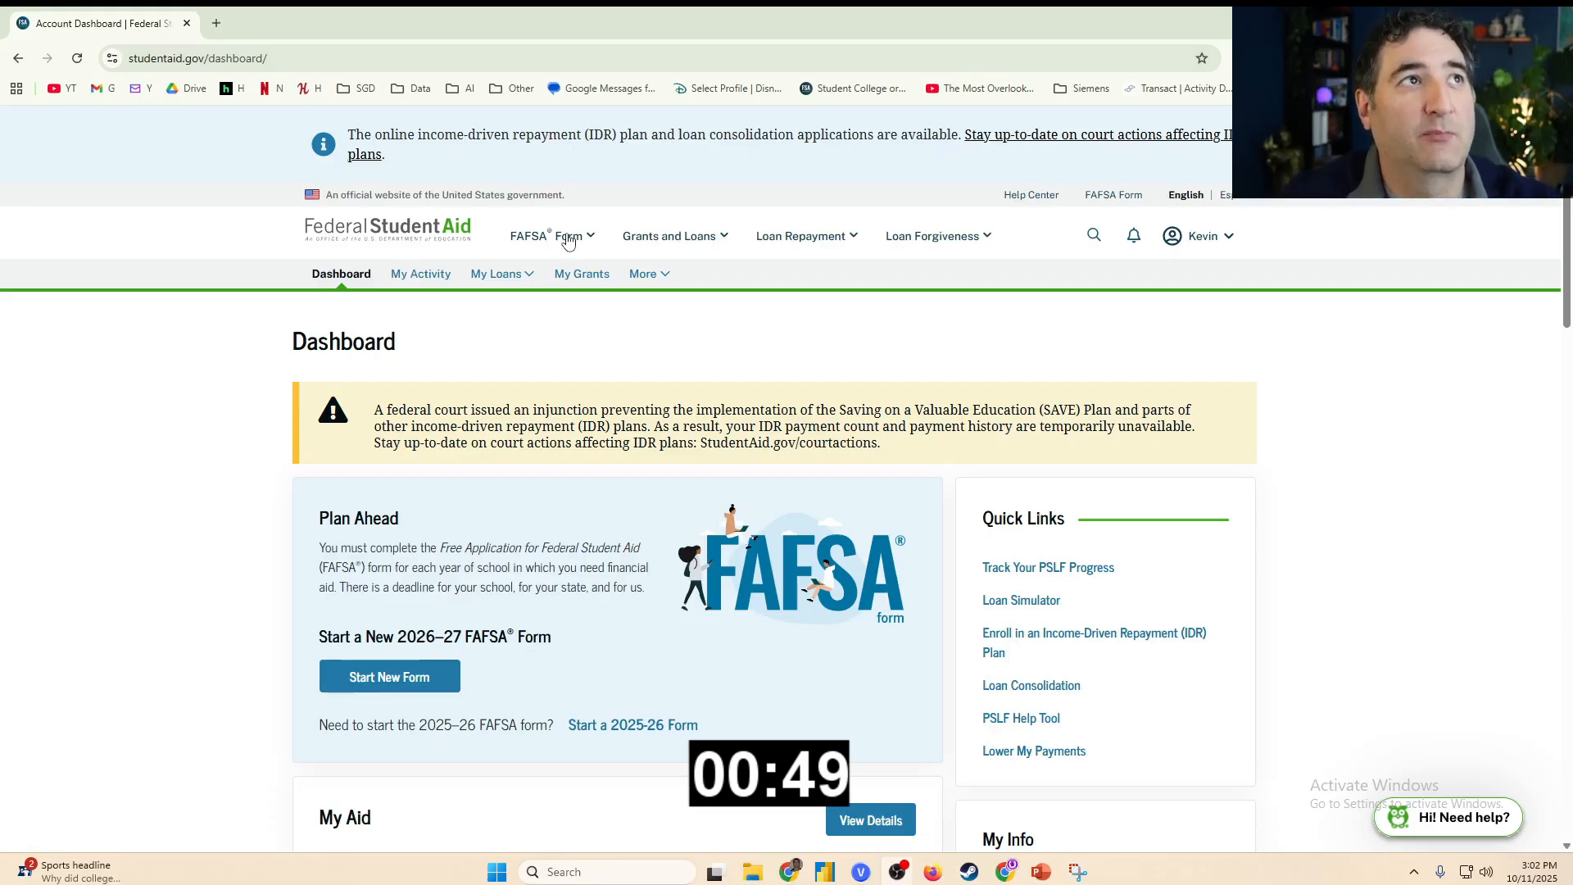
pyautogui.click(443, 685)
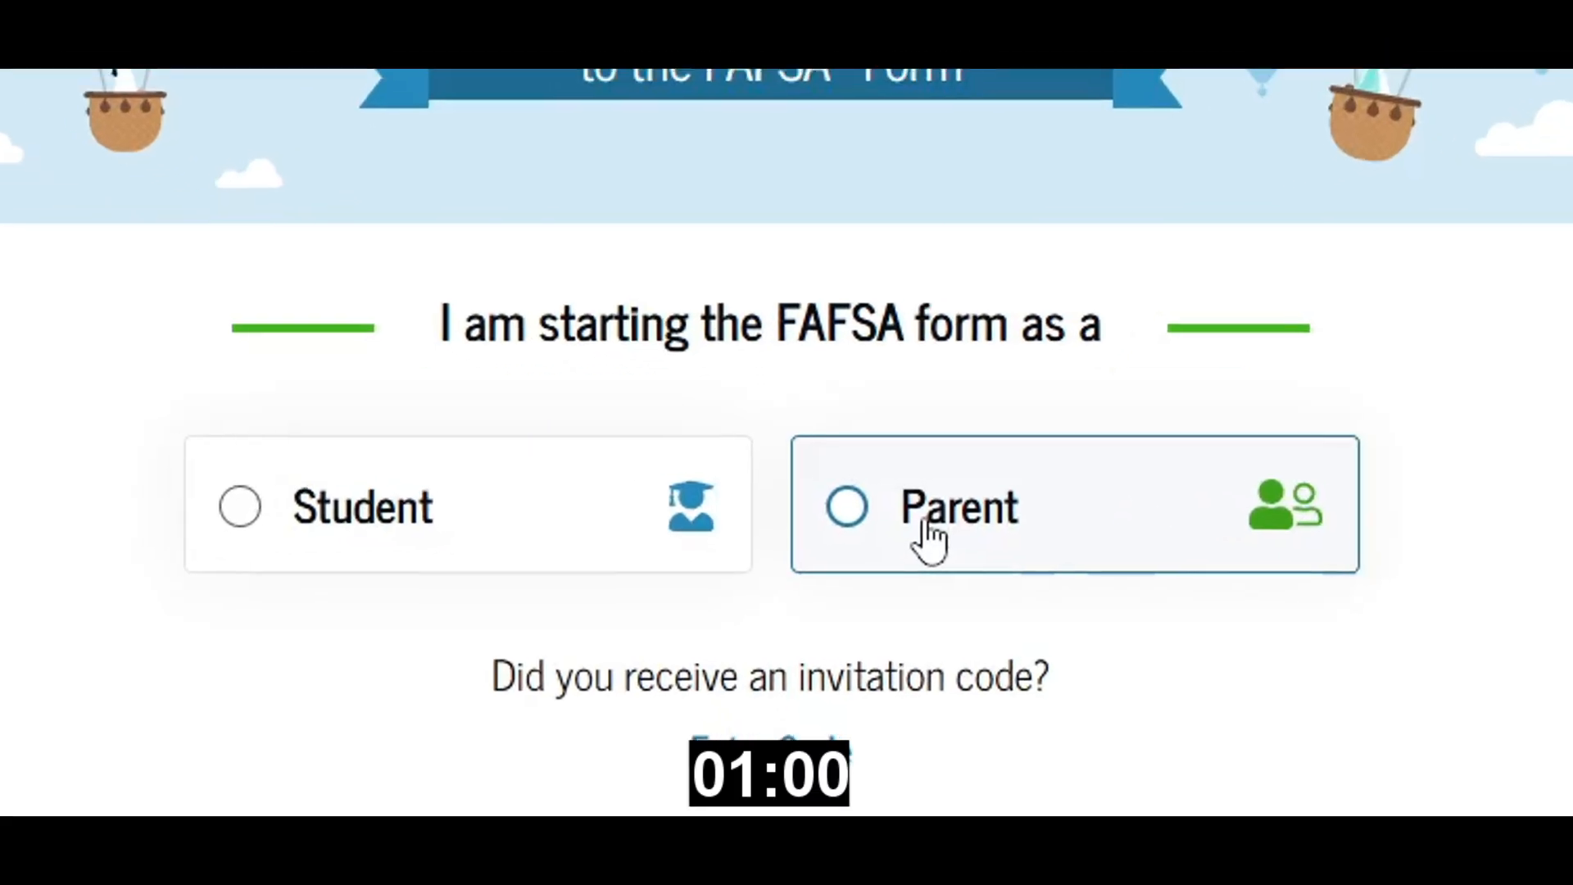
pyautogui.click(929, 540)
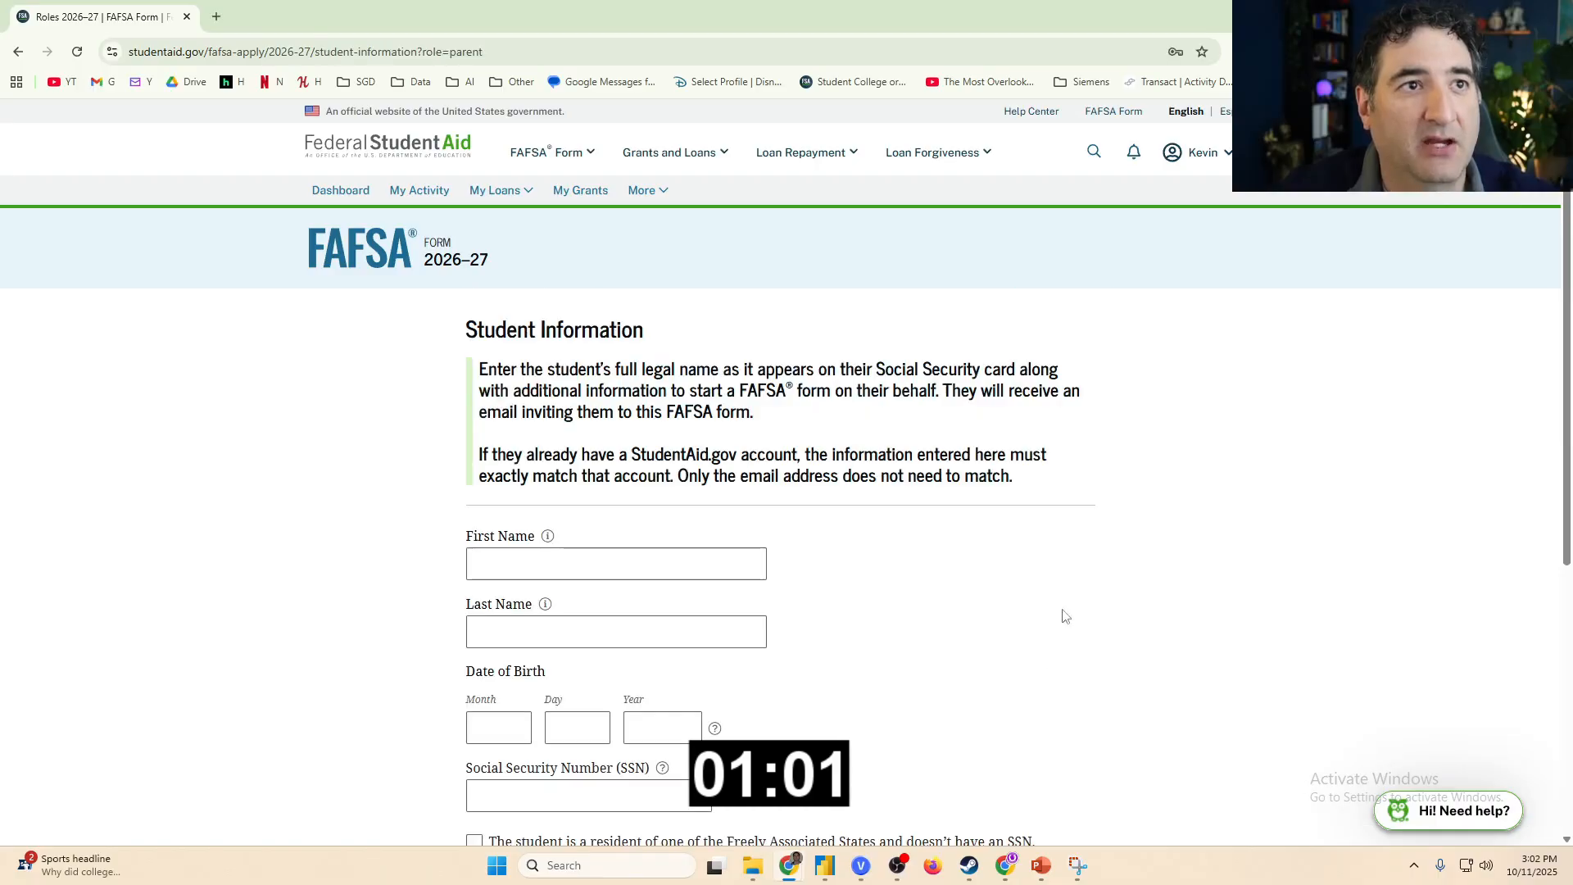
# Fill in the student's legal name, date of birth, Social Security number and e-mail address, and submit the Student Information page.
pyautogui.scroll(-2, 901, 520)
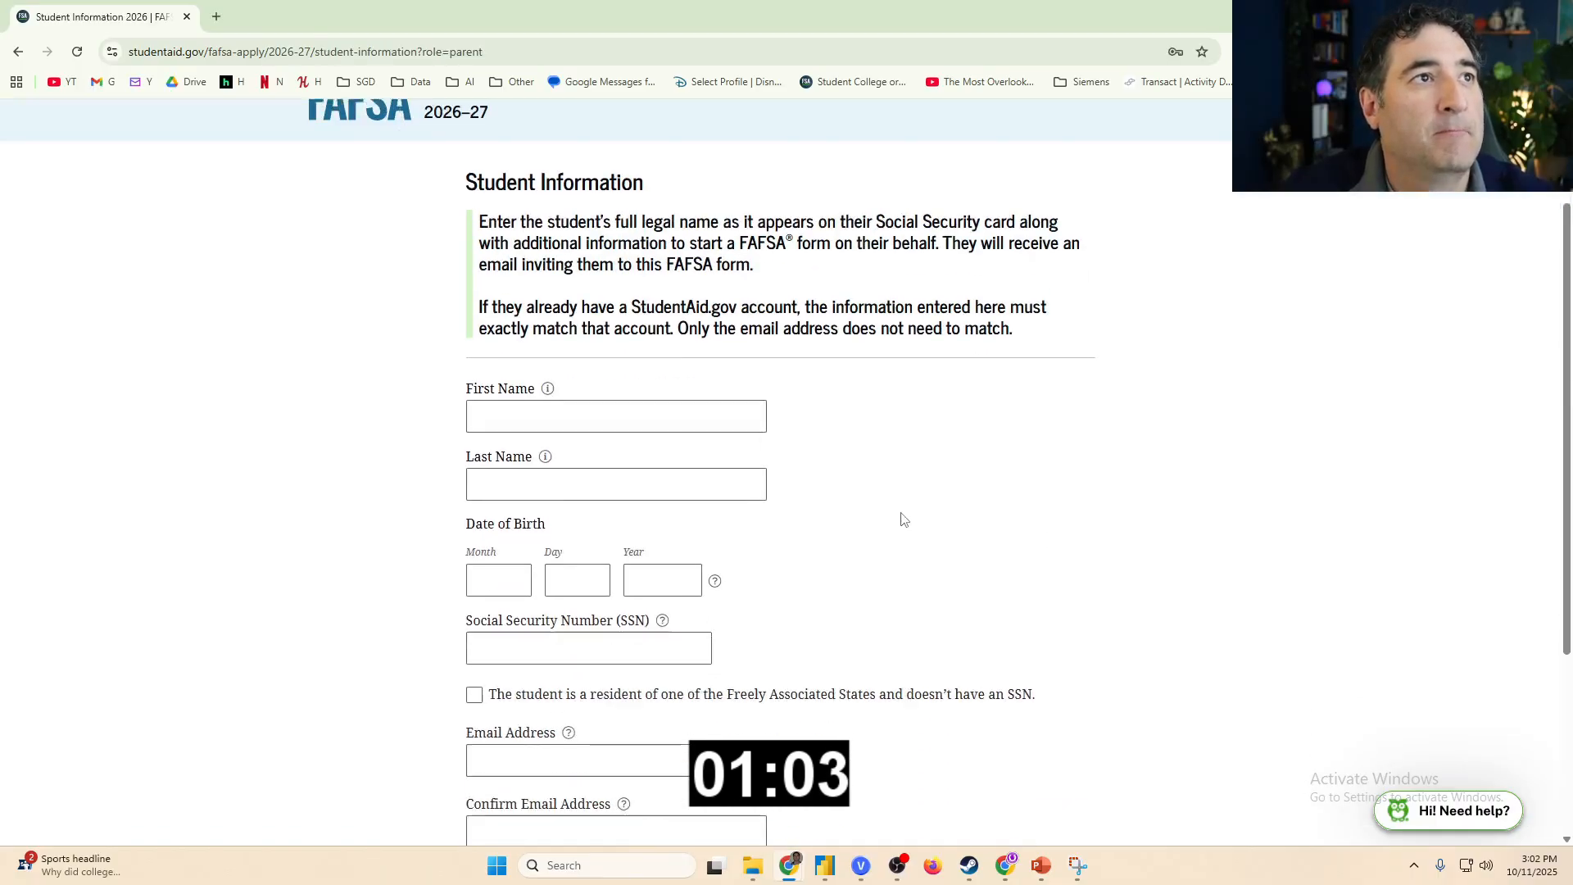
pyautogui.click(674, 409)
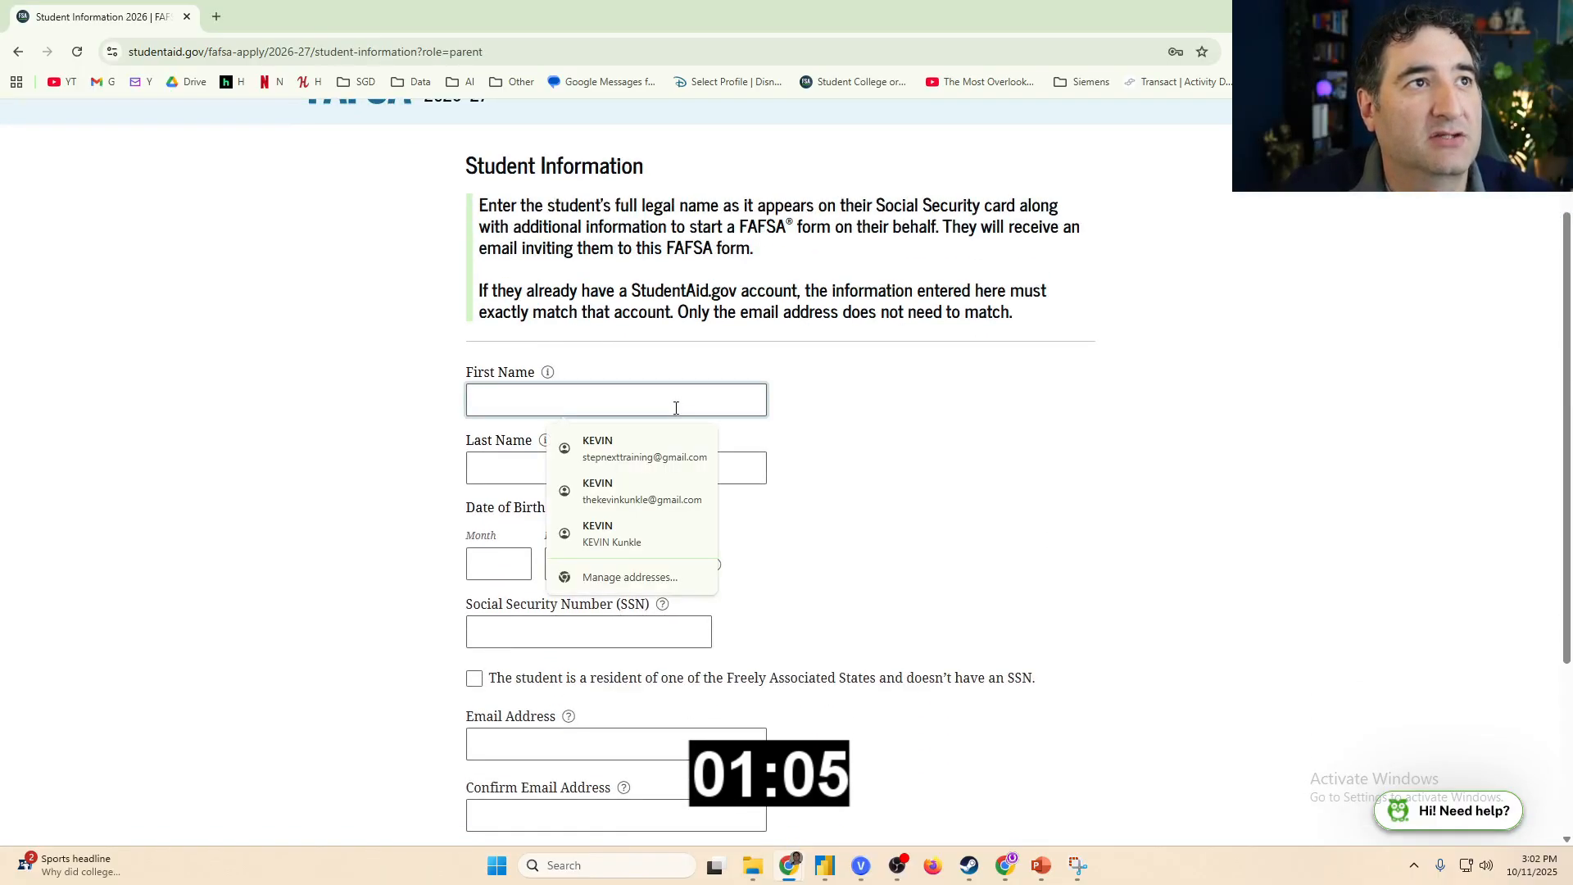
pyautogui.click(875, 392)
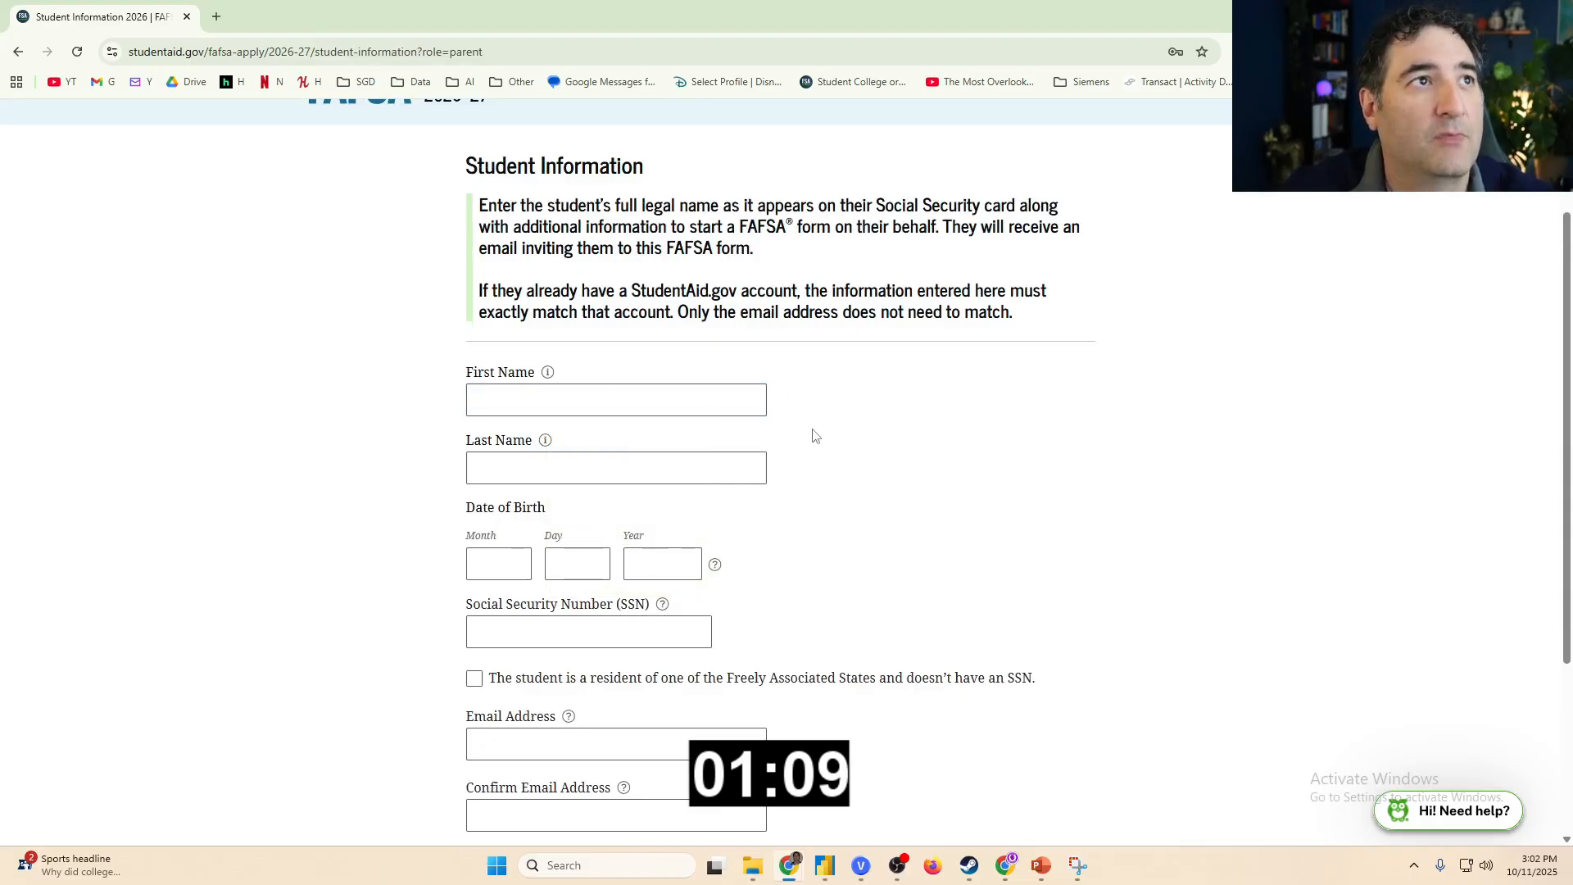
pyautogui.scroll(-2, 807, 436)
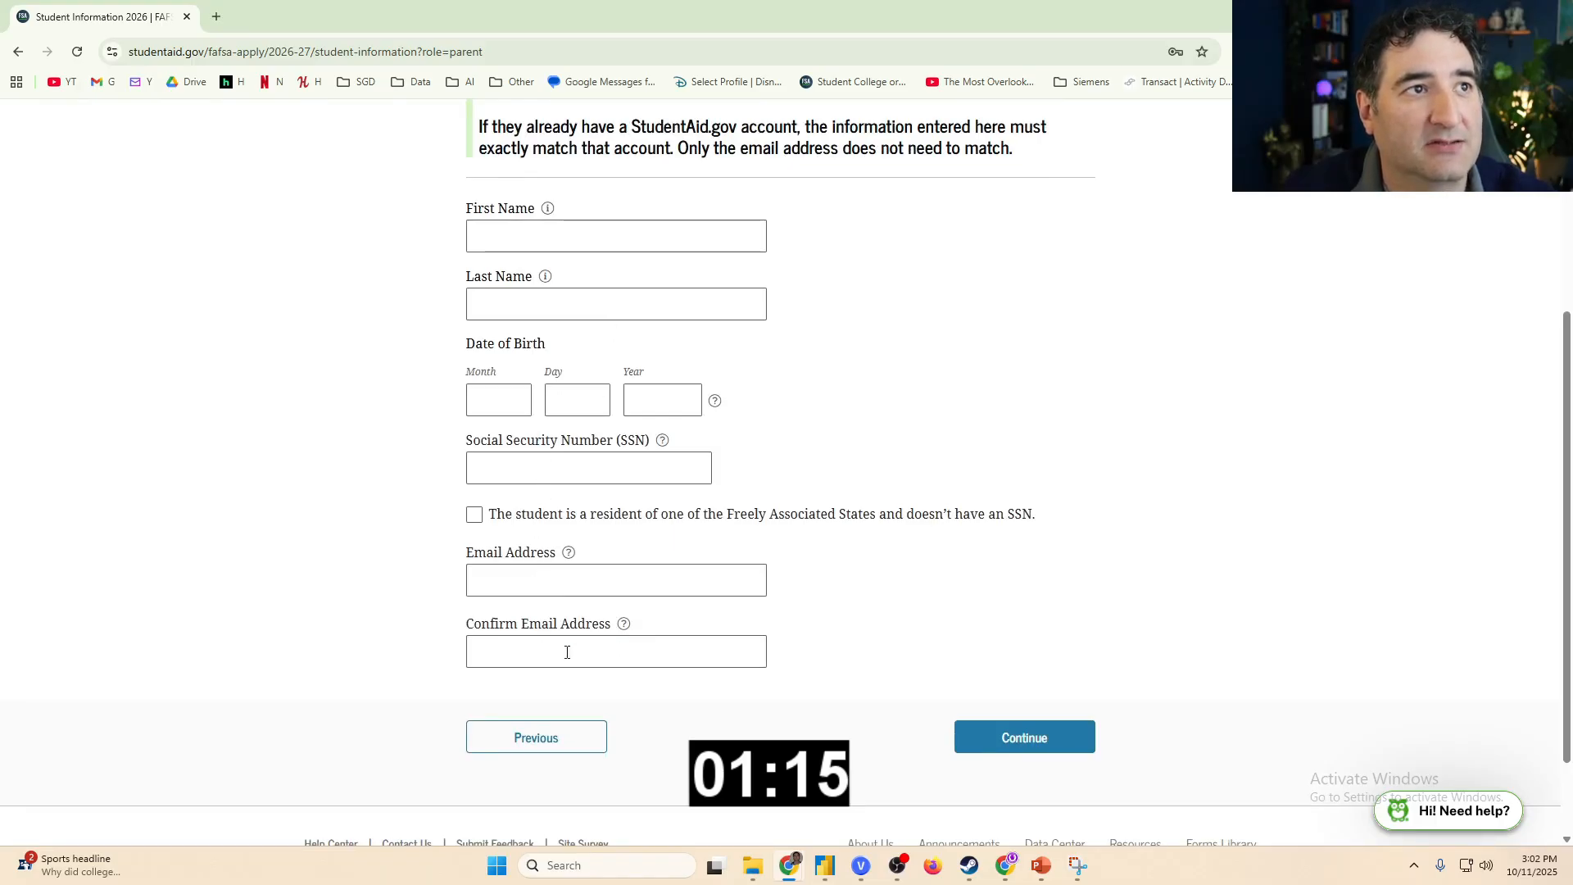
pyautogui.click(1020, 737)
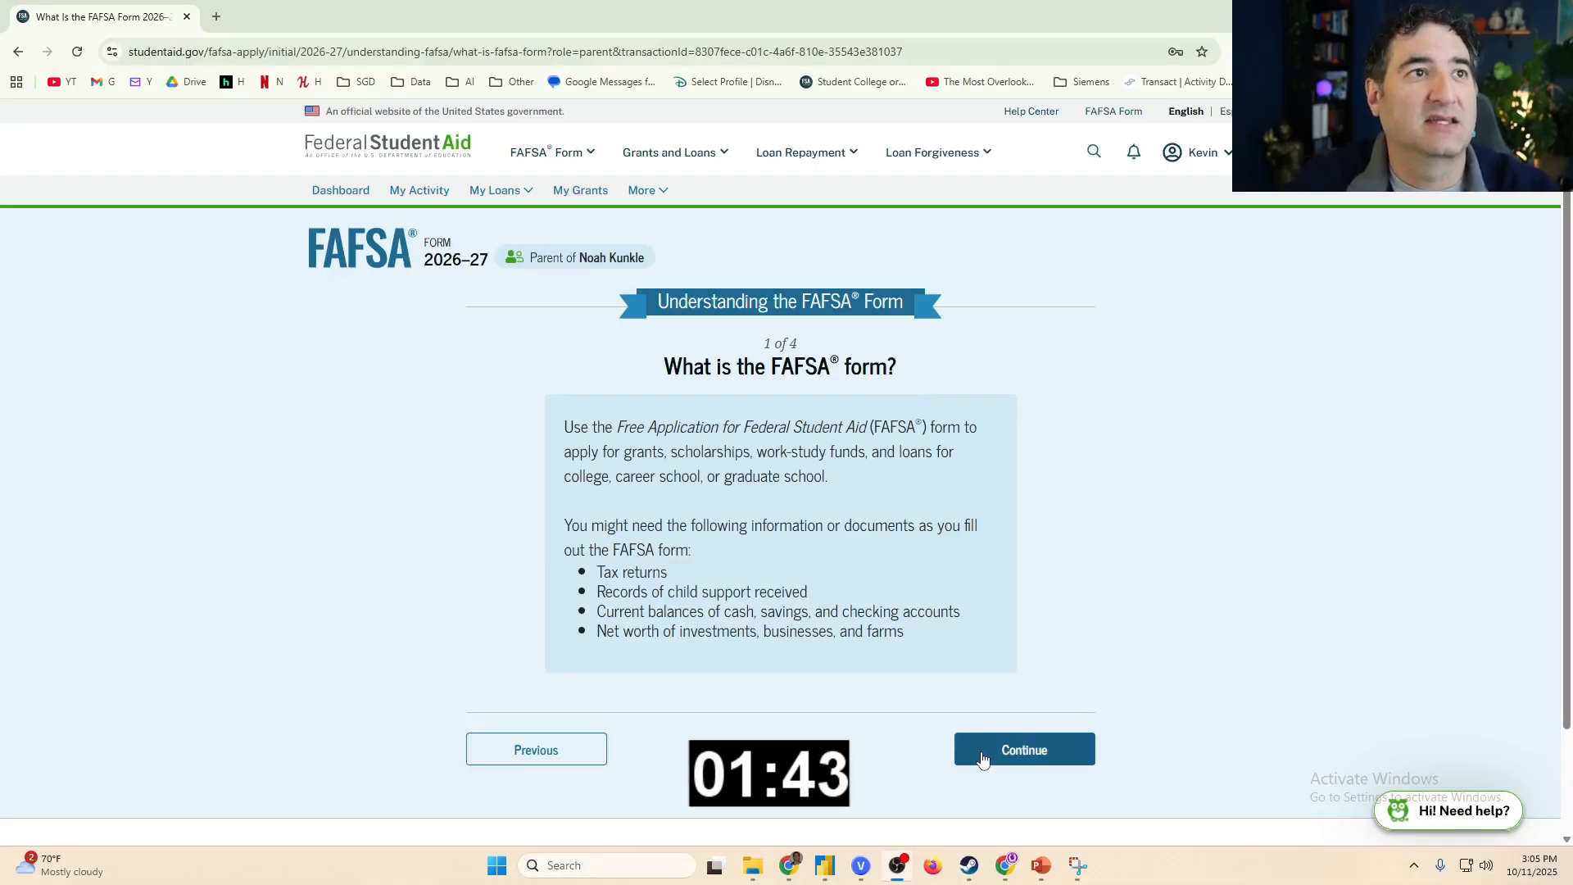
# Go through the four Understanding the FAFSA Form introduction pages and start the form.
pyautogui.click(1009, 760)
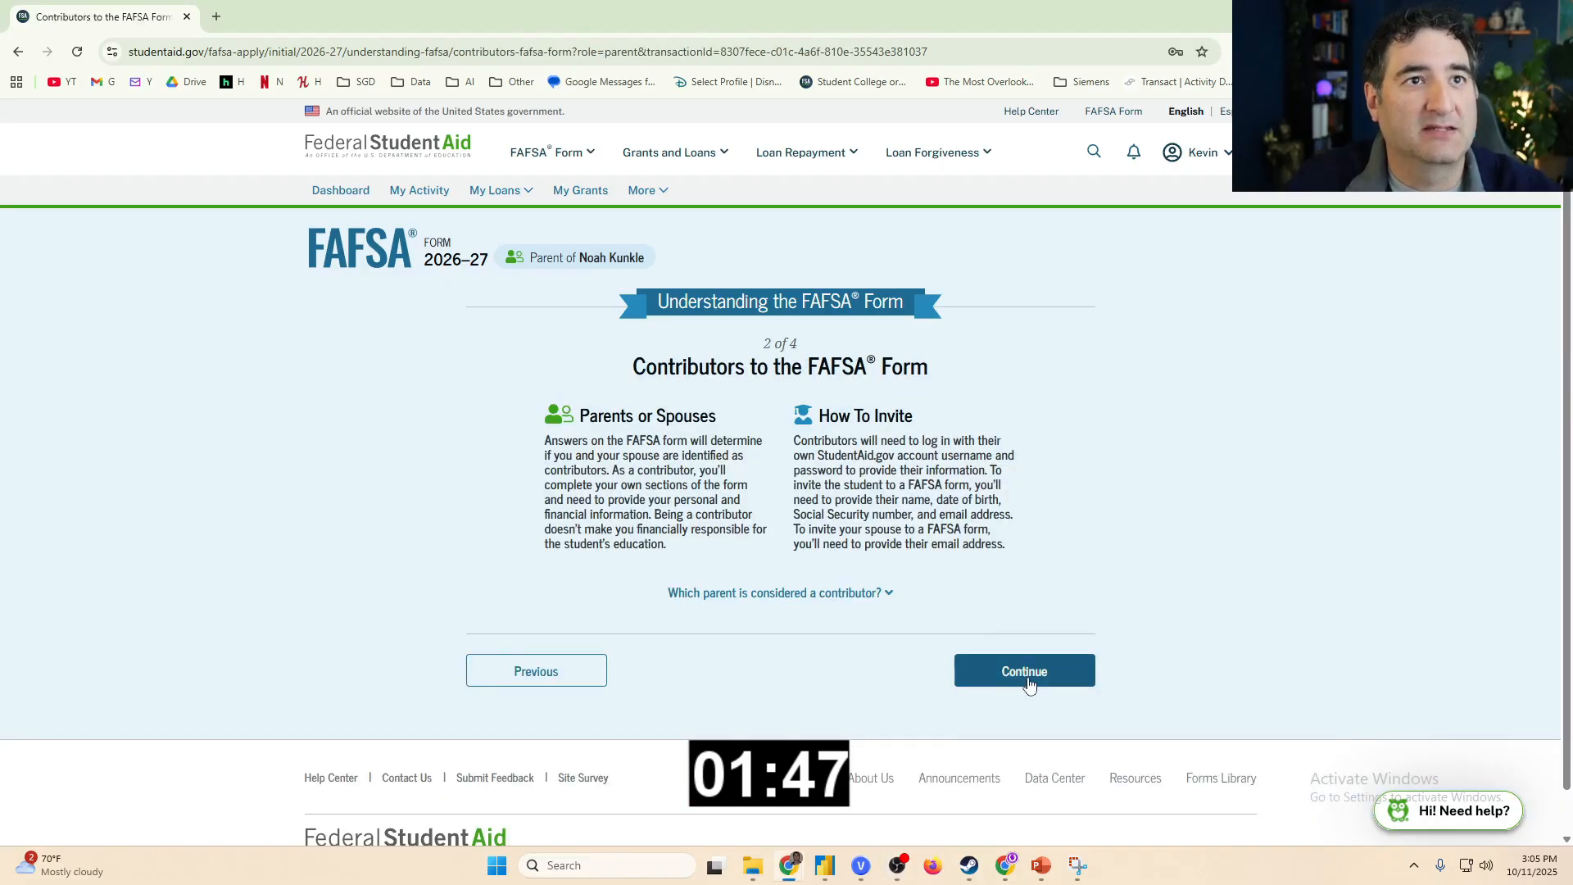
pyautogui.click(1029, 685)
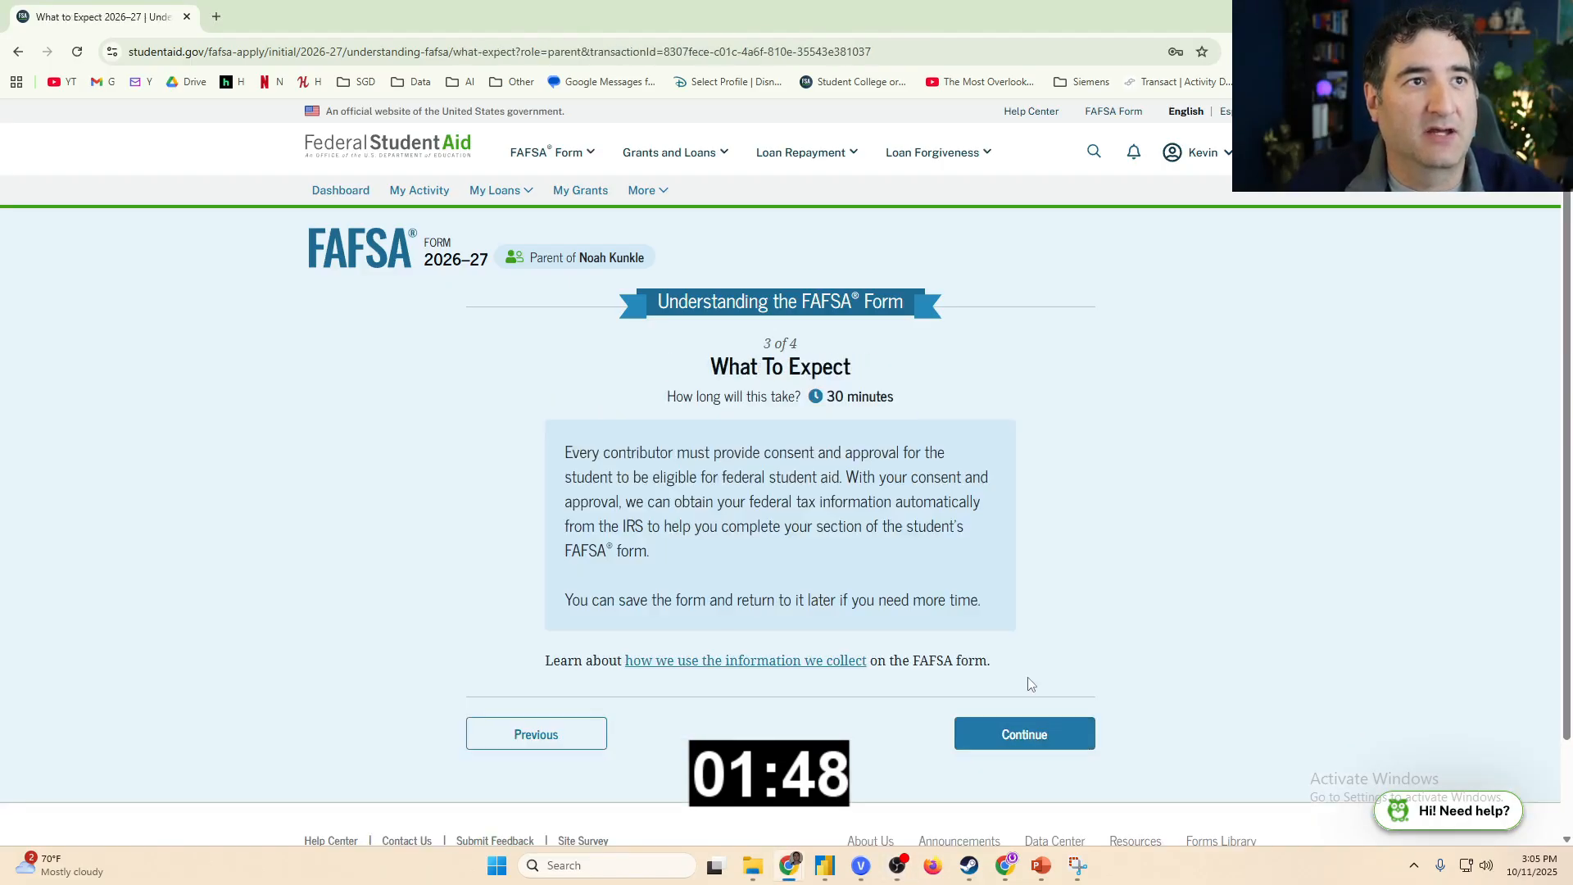
pyautogui.click(1019, 741)
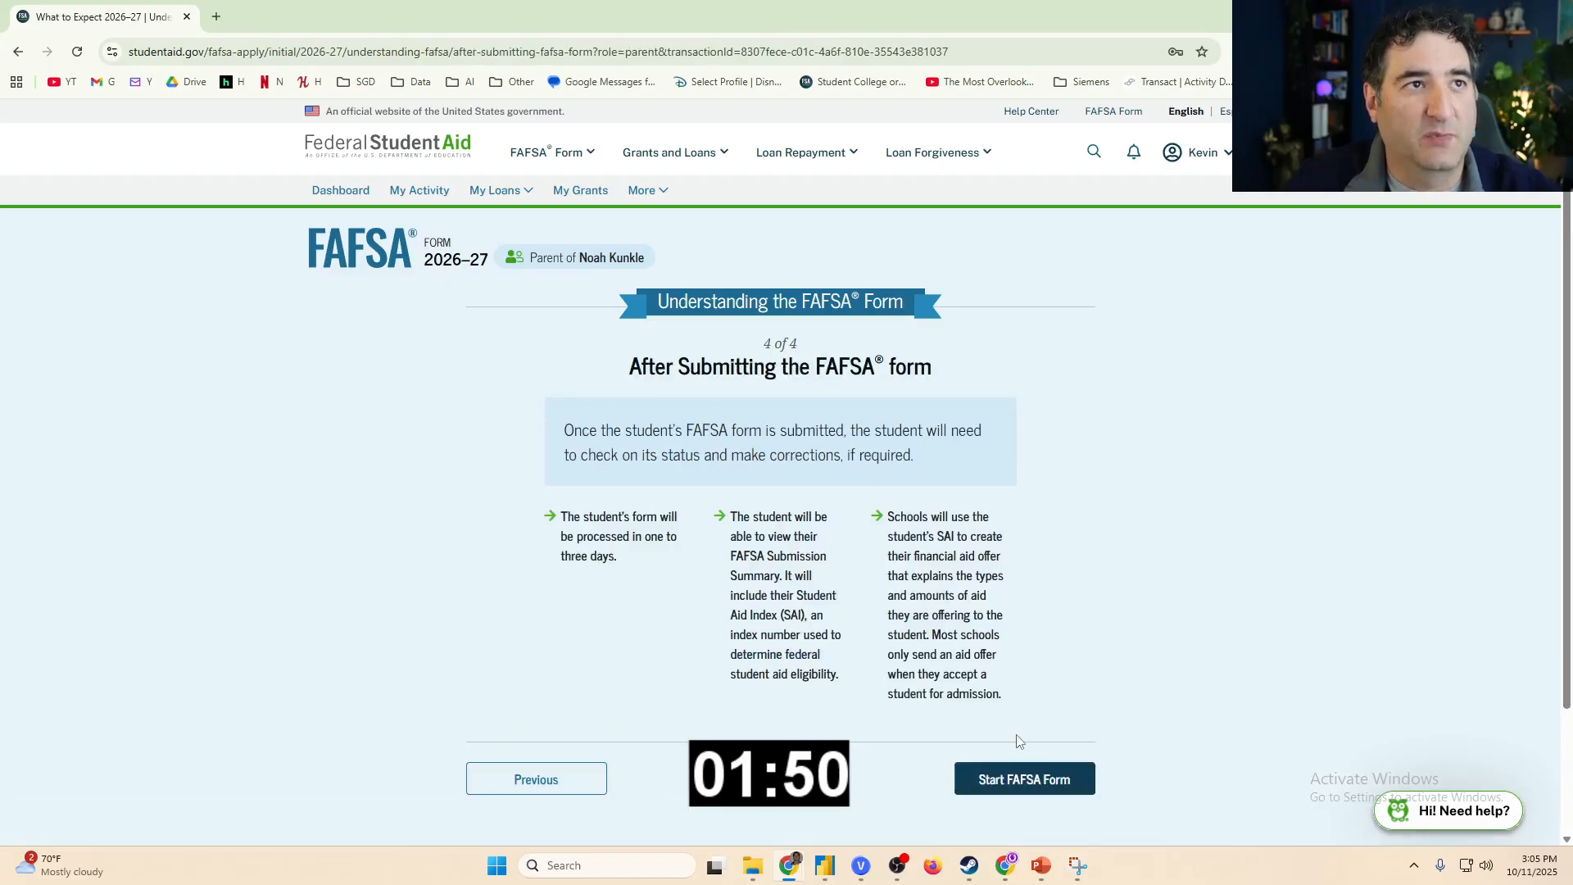
pyautogui.click(1025, 782)
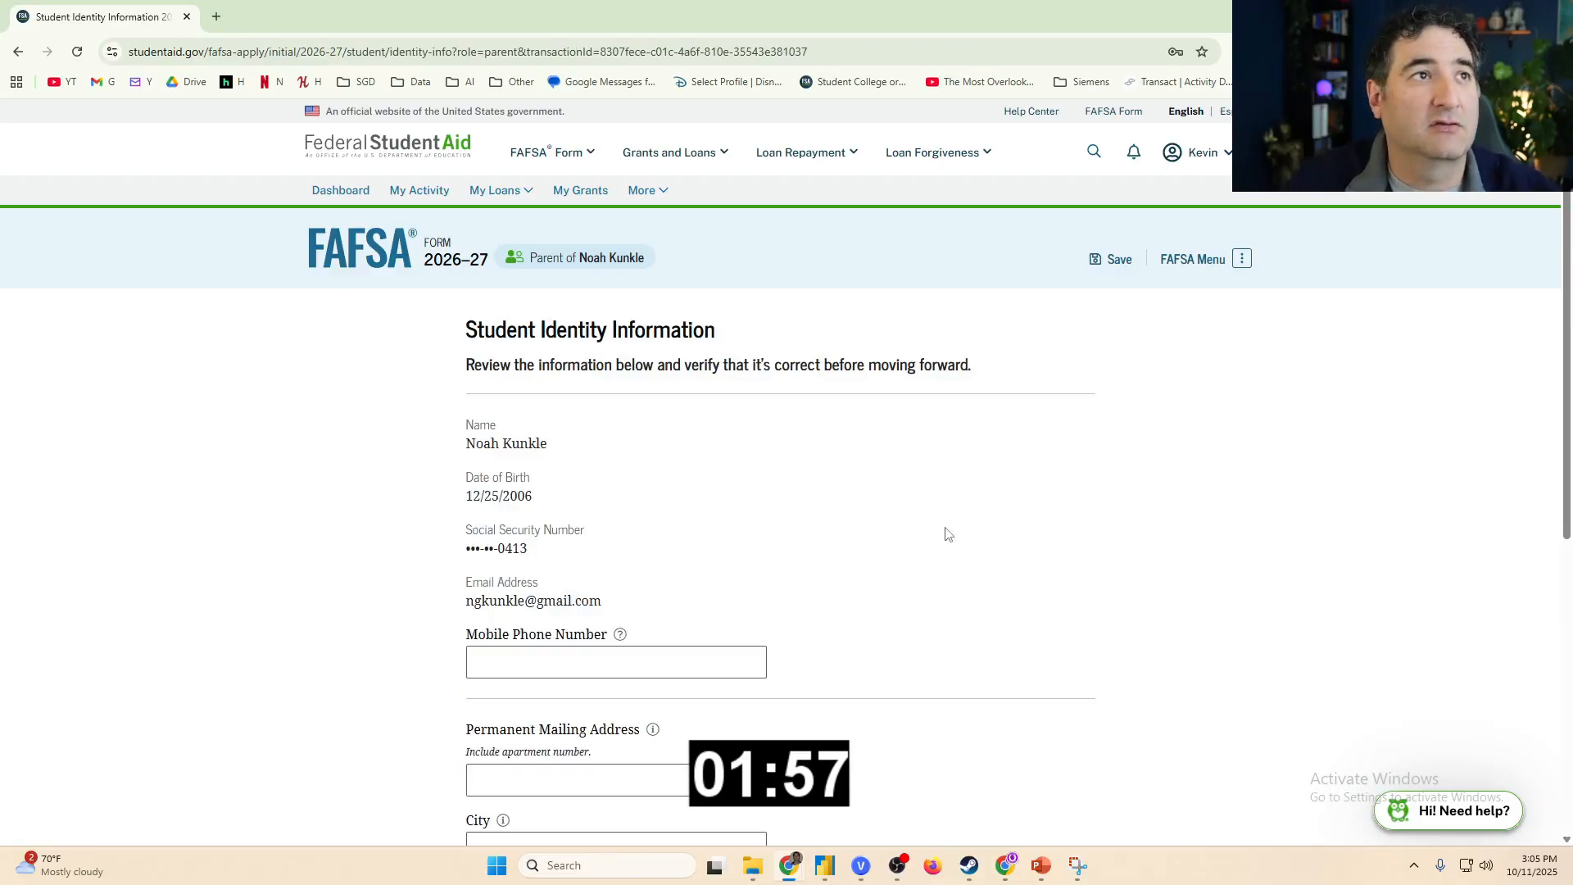
# Review the Student Identity Information page, including its mobile phone number and permanent mailing address fields.
pyautogui.scroll(-5, 945, 533)
pyautogui.scroll(-1, 949, 535)
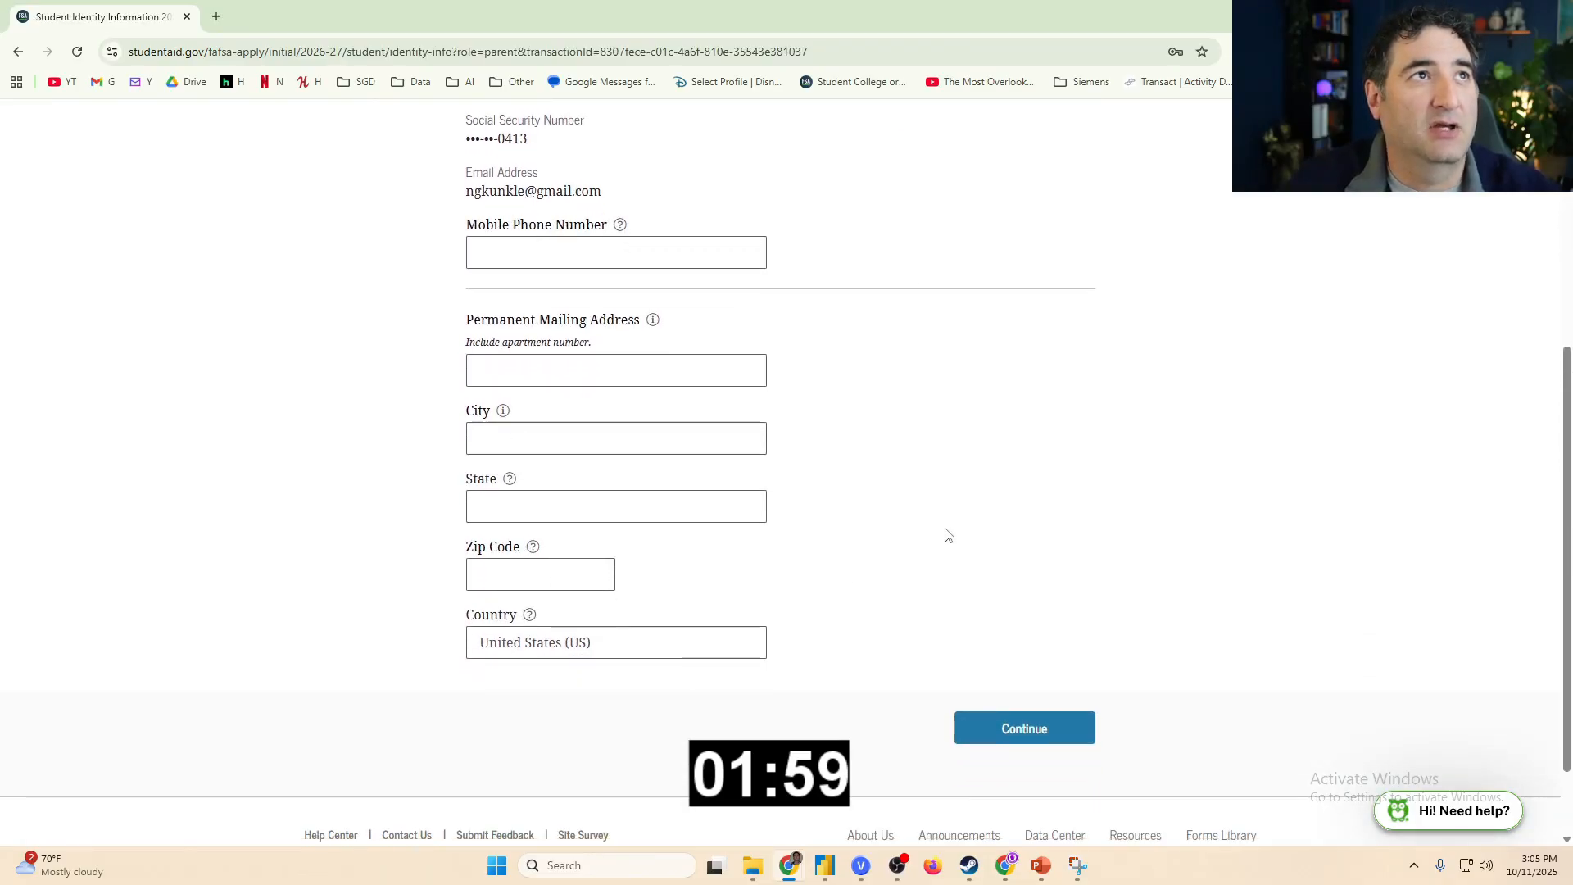
pyautogui.scroll(-1, 947, 534)
pyautogui.scroll(2, 685, 249)
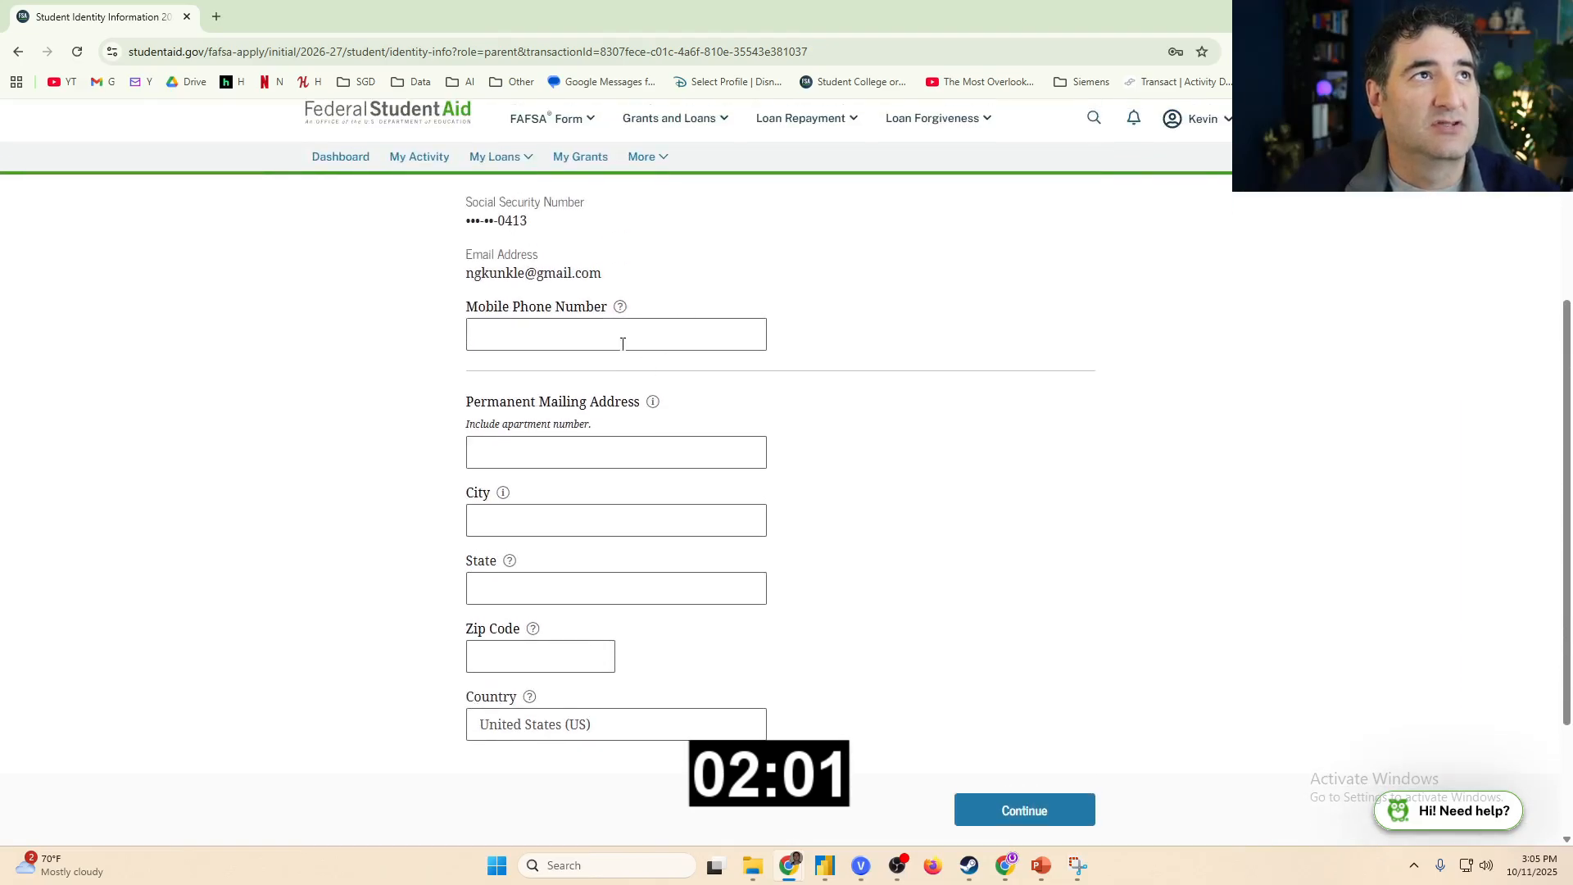
pyautogui.click(623, 344)
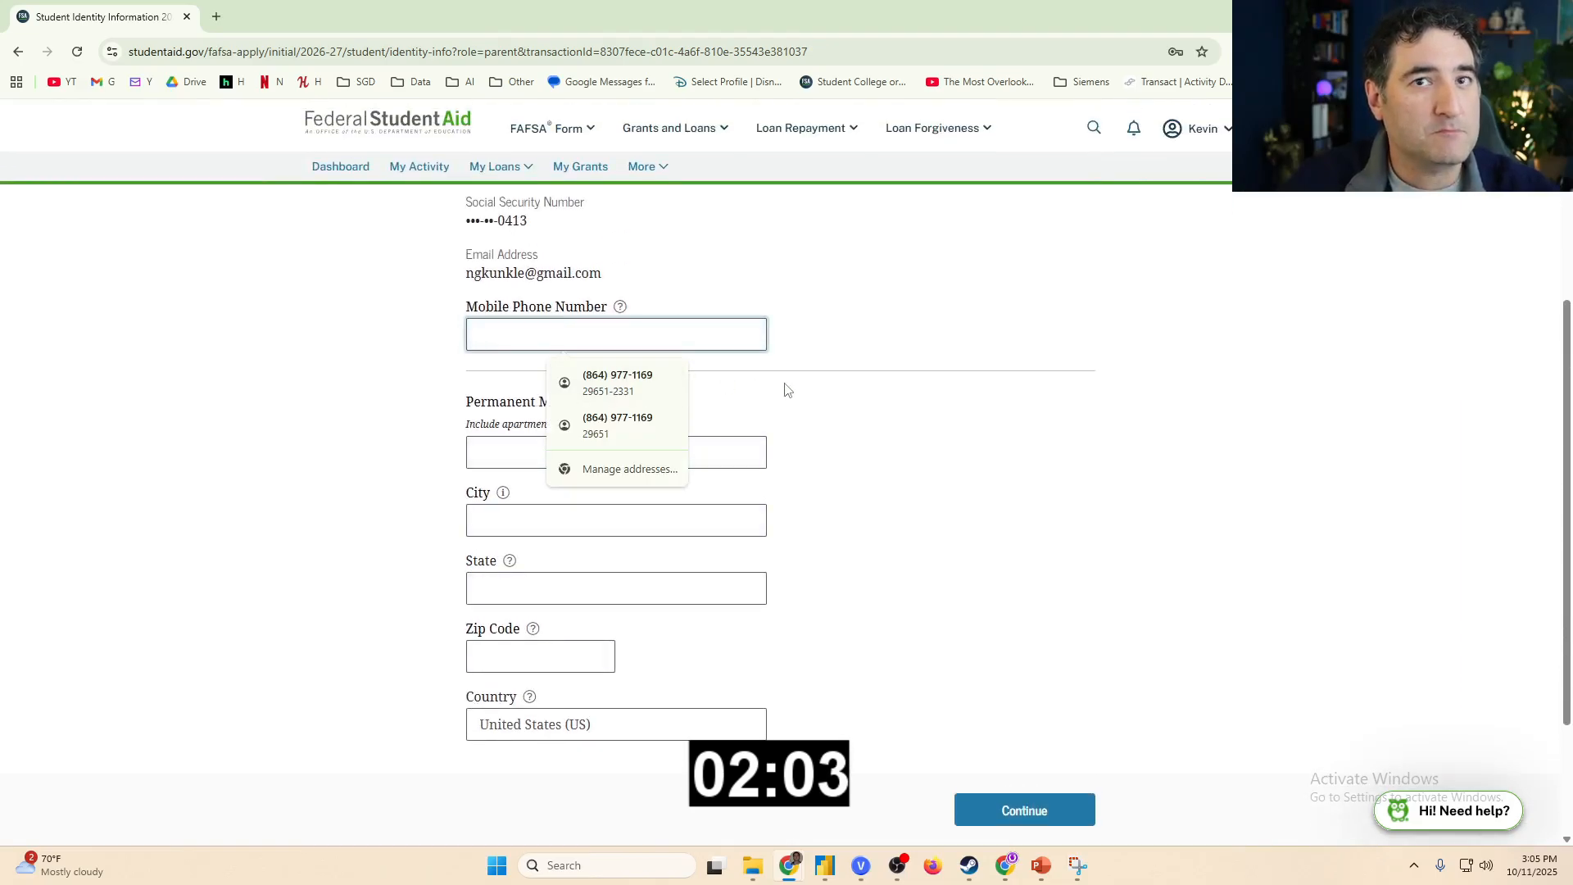
pyautogui.click(937, 597)
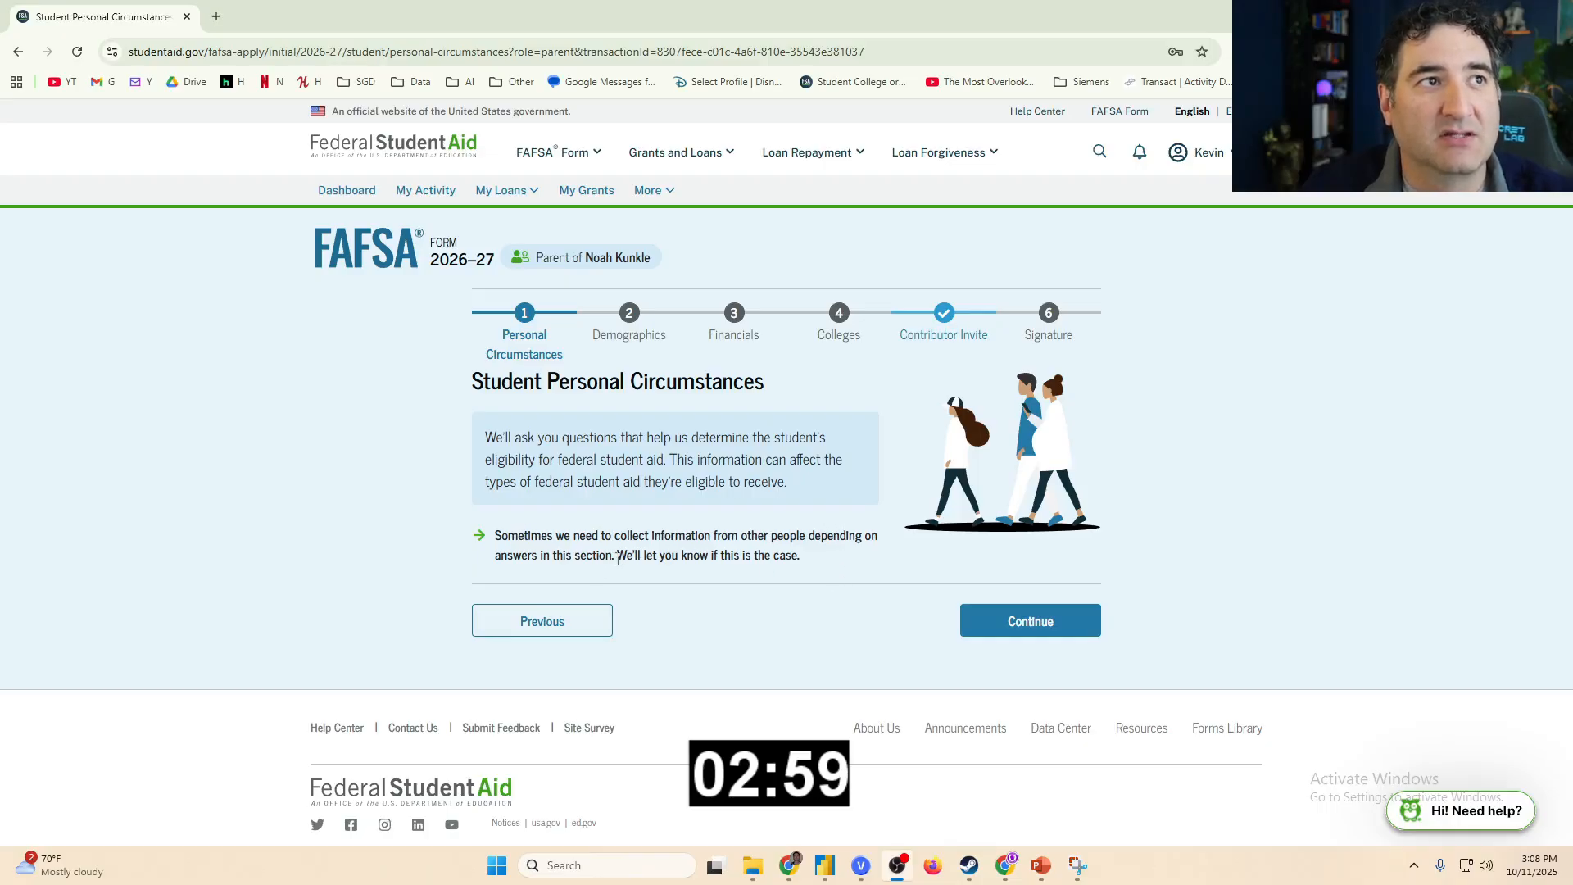
# Begin the Student Personal Circumstances section and submit the student's current marital status as Single (never married).
pyautogui.click(1013, 630)
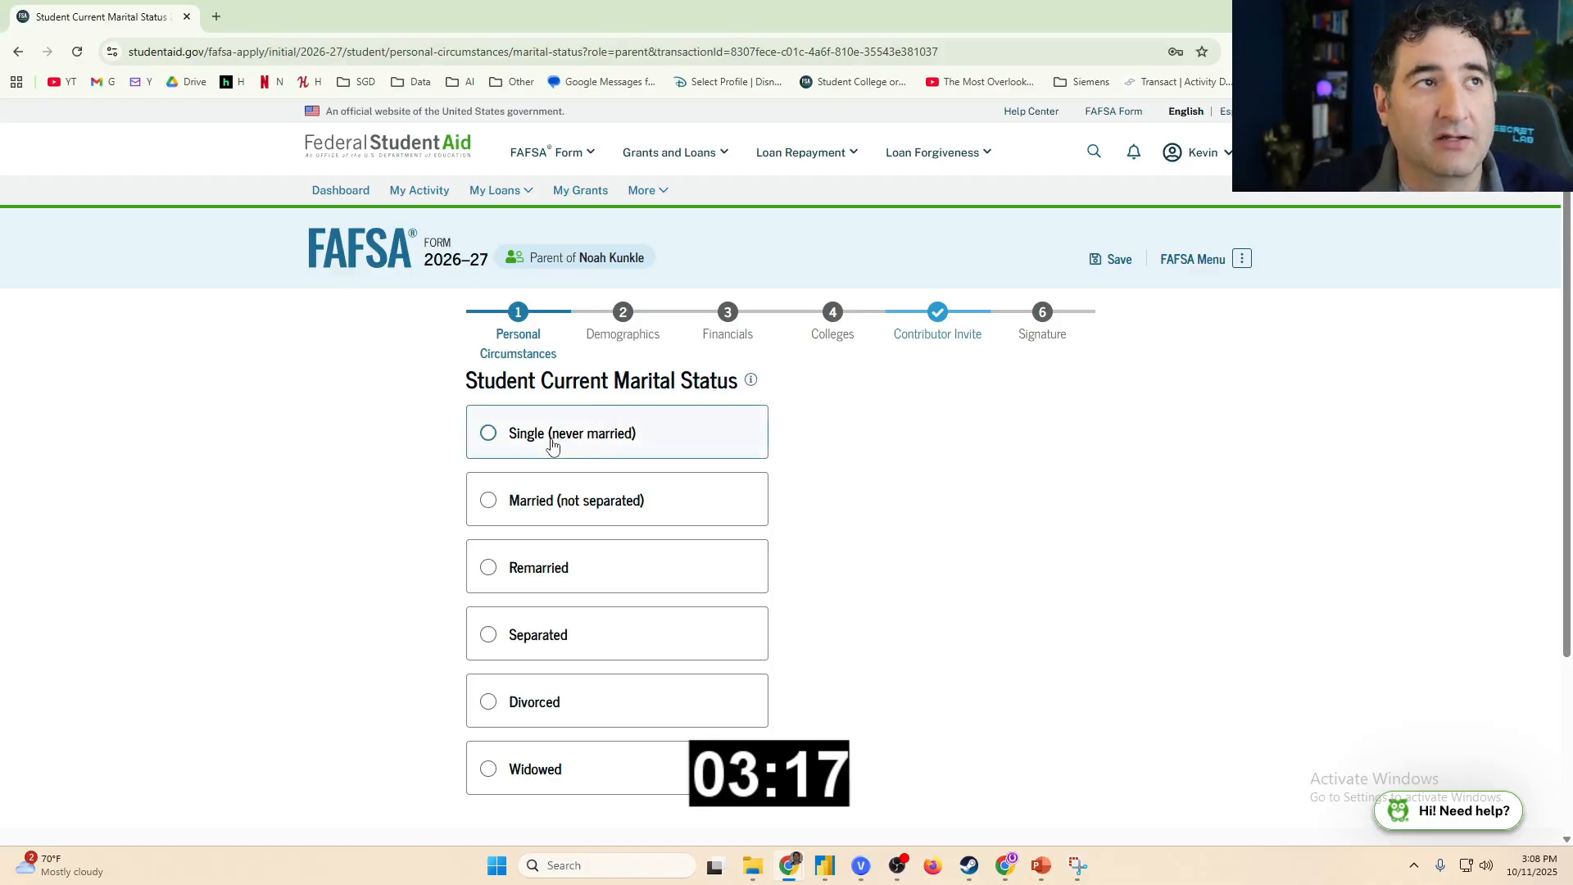
pyautogui.click(586, 448)
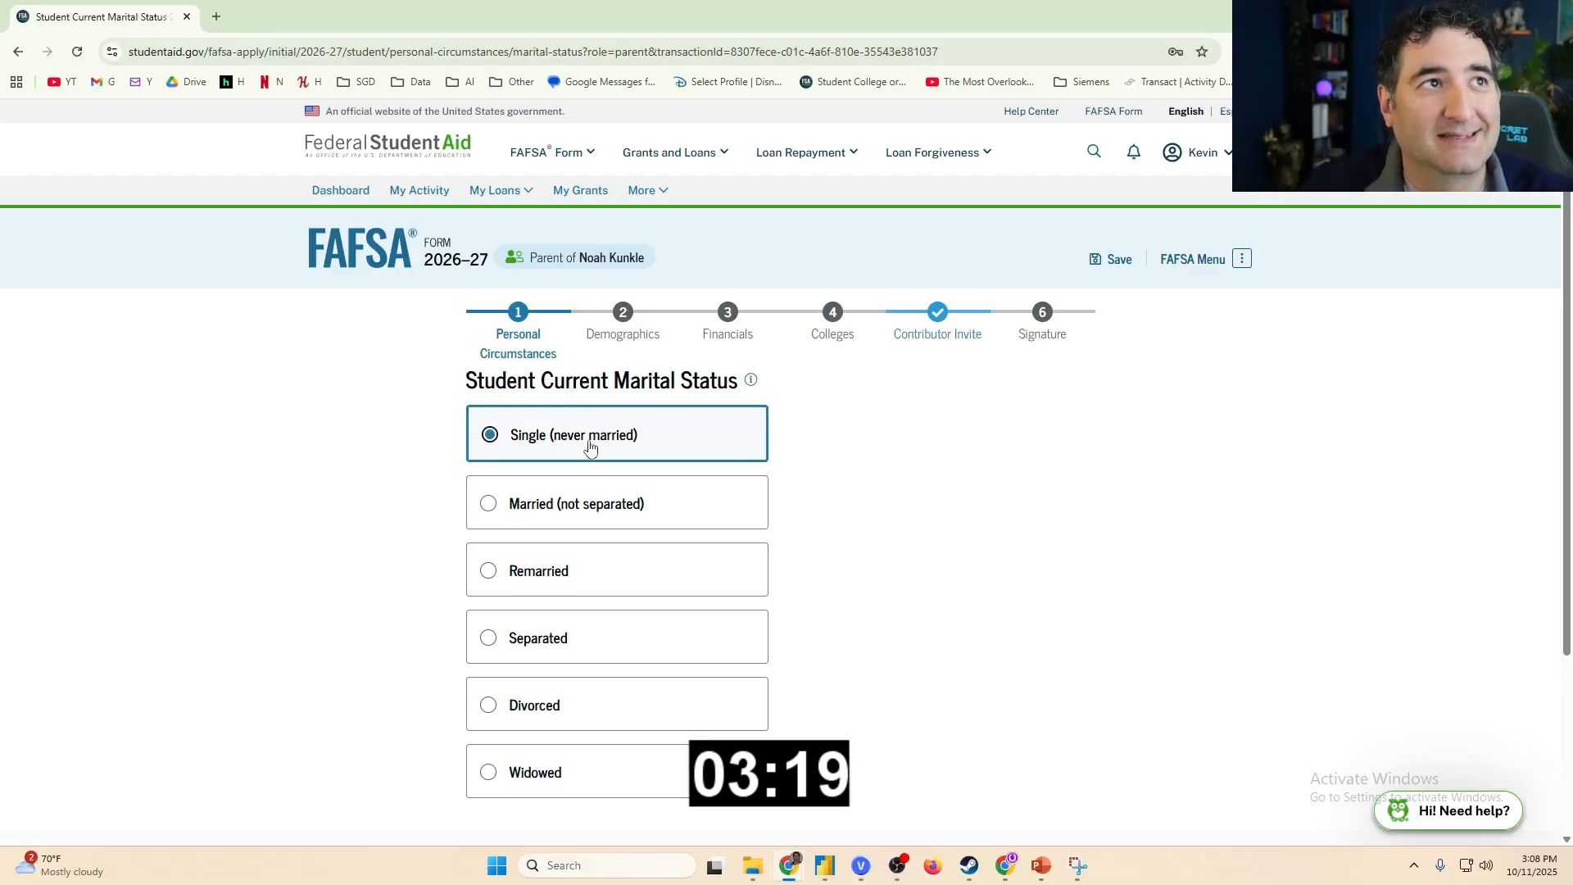
pyautogui.scroll(-3, 838, 601)
pyautogui.click(1020, 625)
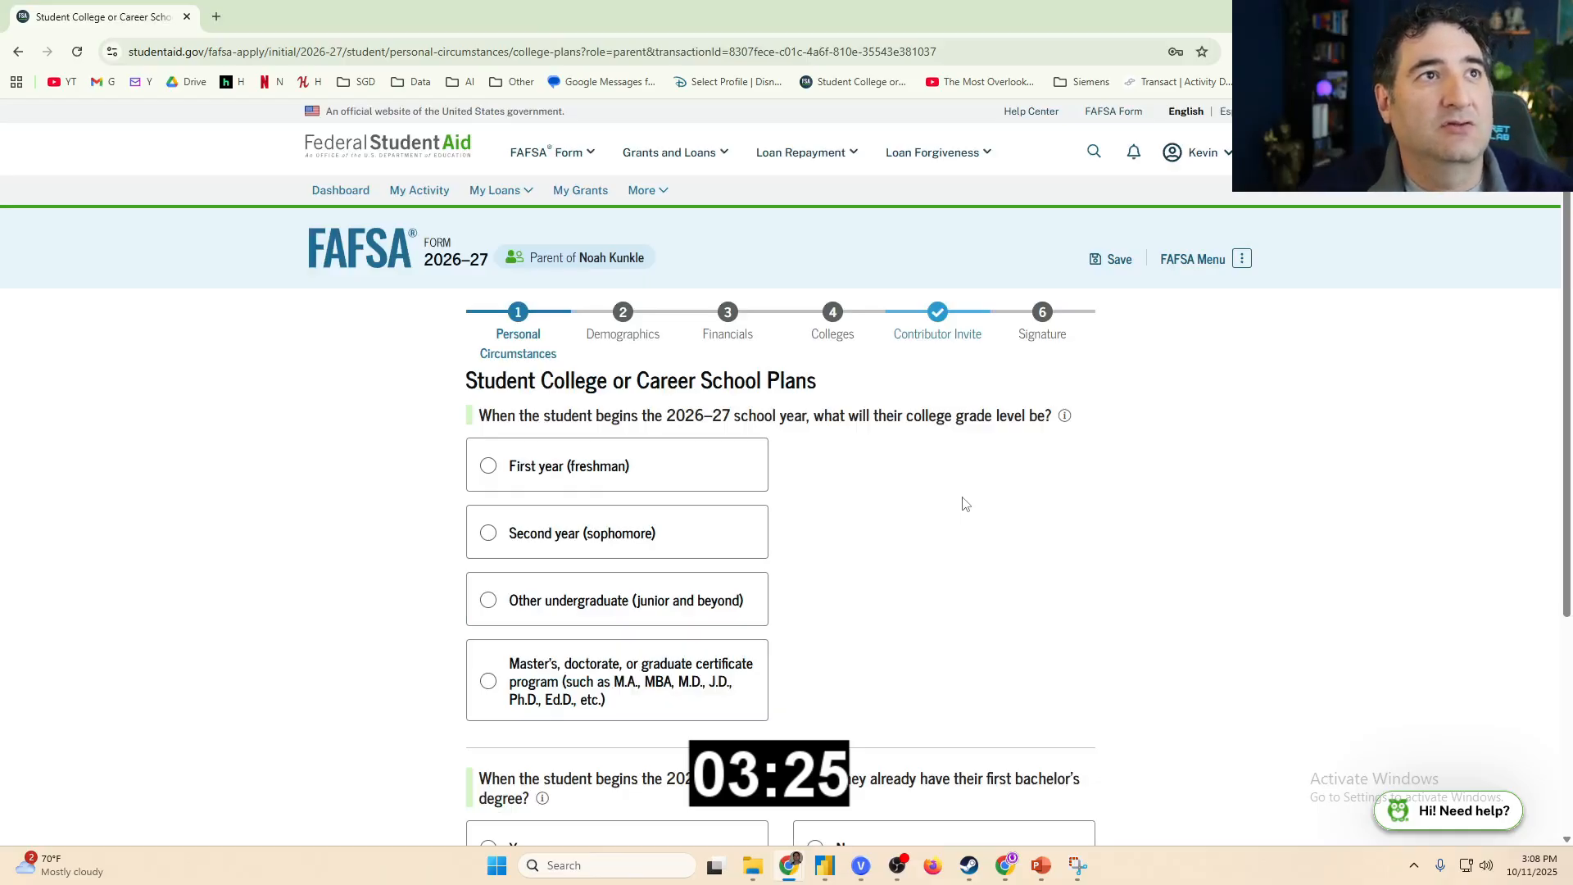
# Set the student's 2026–27 college grade level to Second year (sophomore), answer No to already having a bachelor's degree, and continue.
pyautogui.moveTo(817, 416); pyautogui.dragTo(1035, 419)
pyautogui.click(1036, 420)
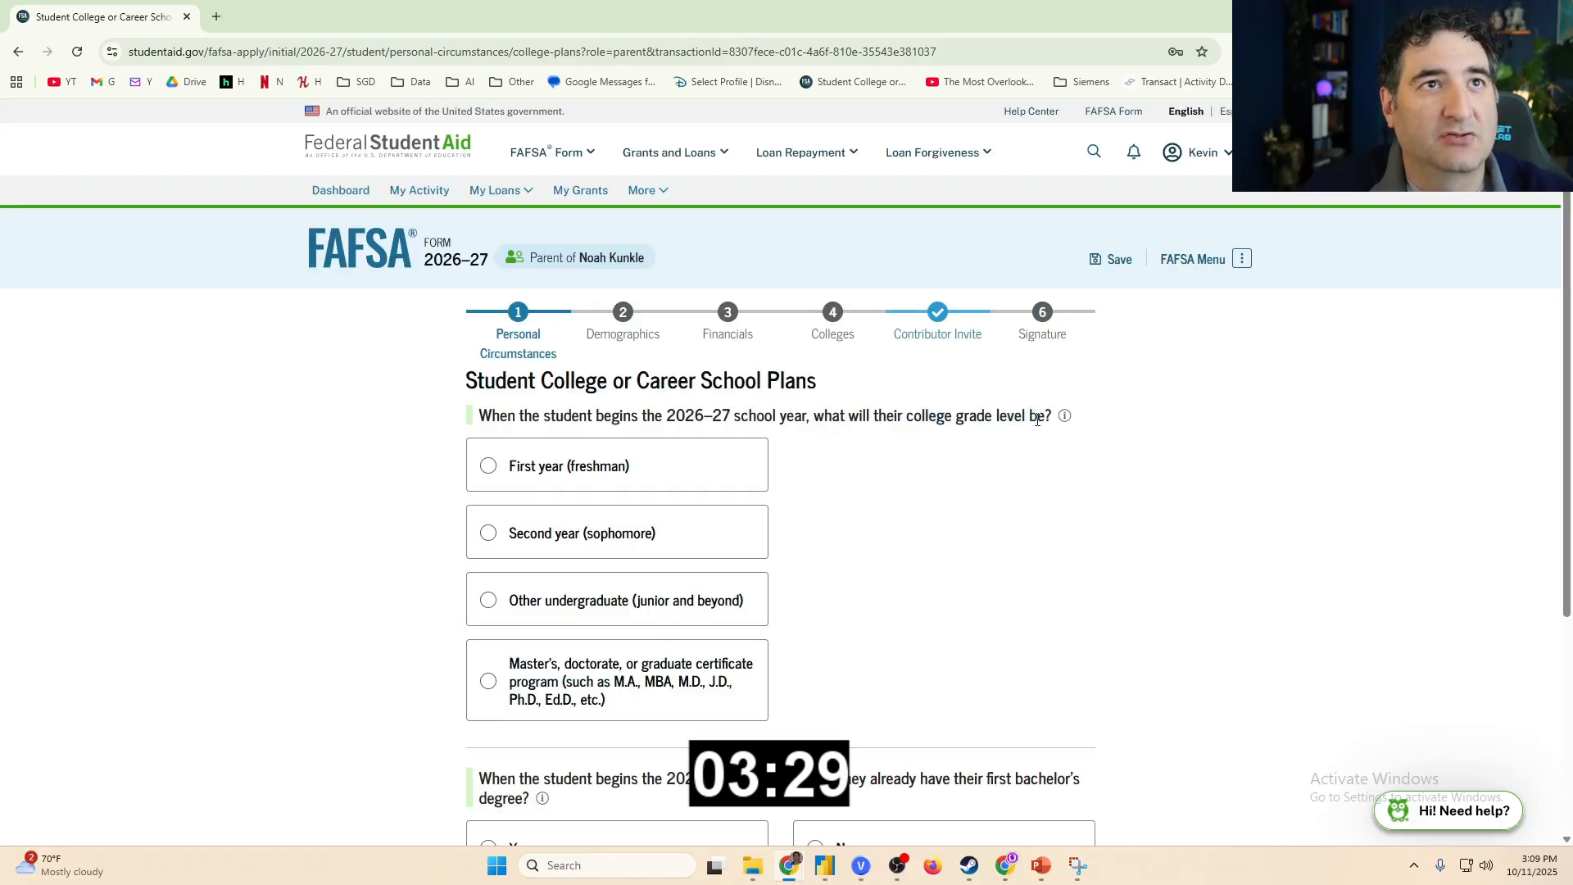
pyautogui.click(599, 541)
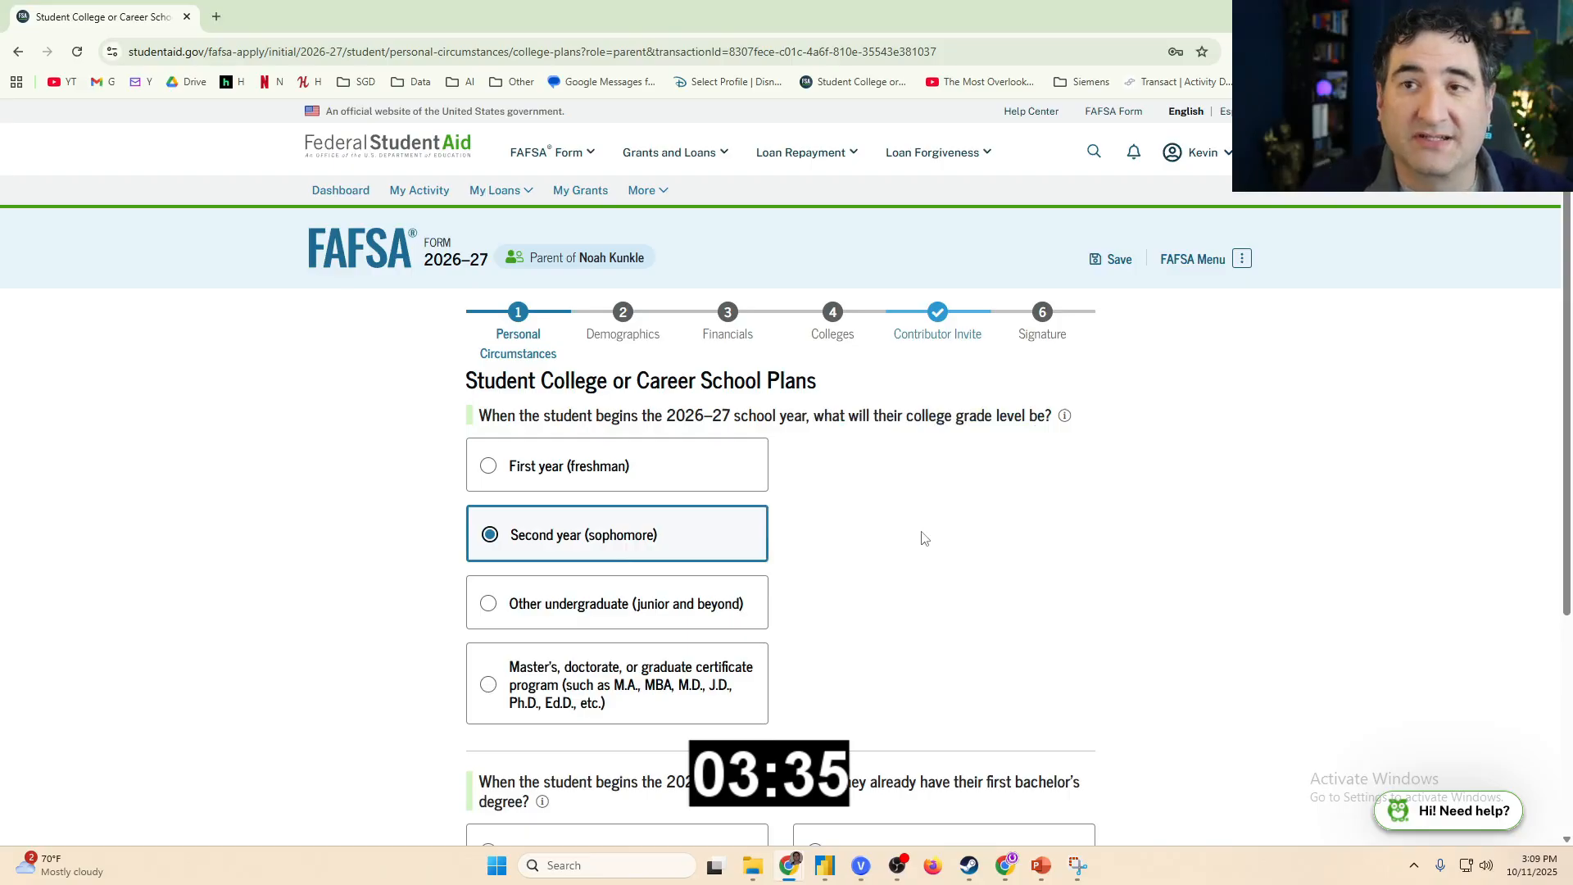
pyautogui.scroll(-3, 924, 538)
pyautogui.scroll(2, 899, 519)
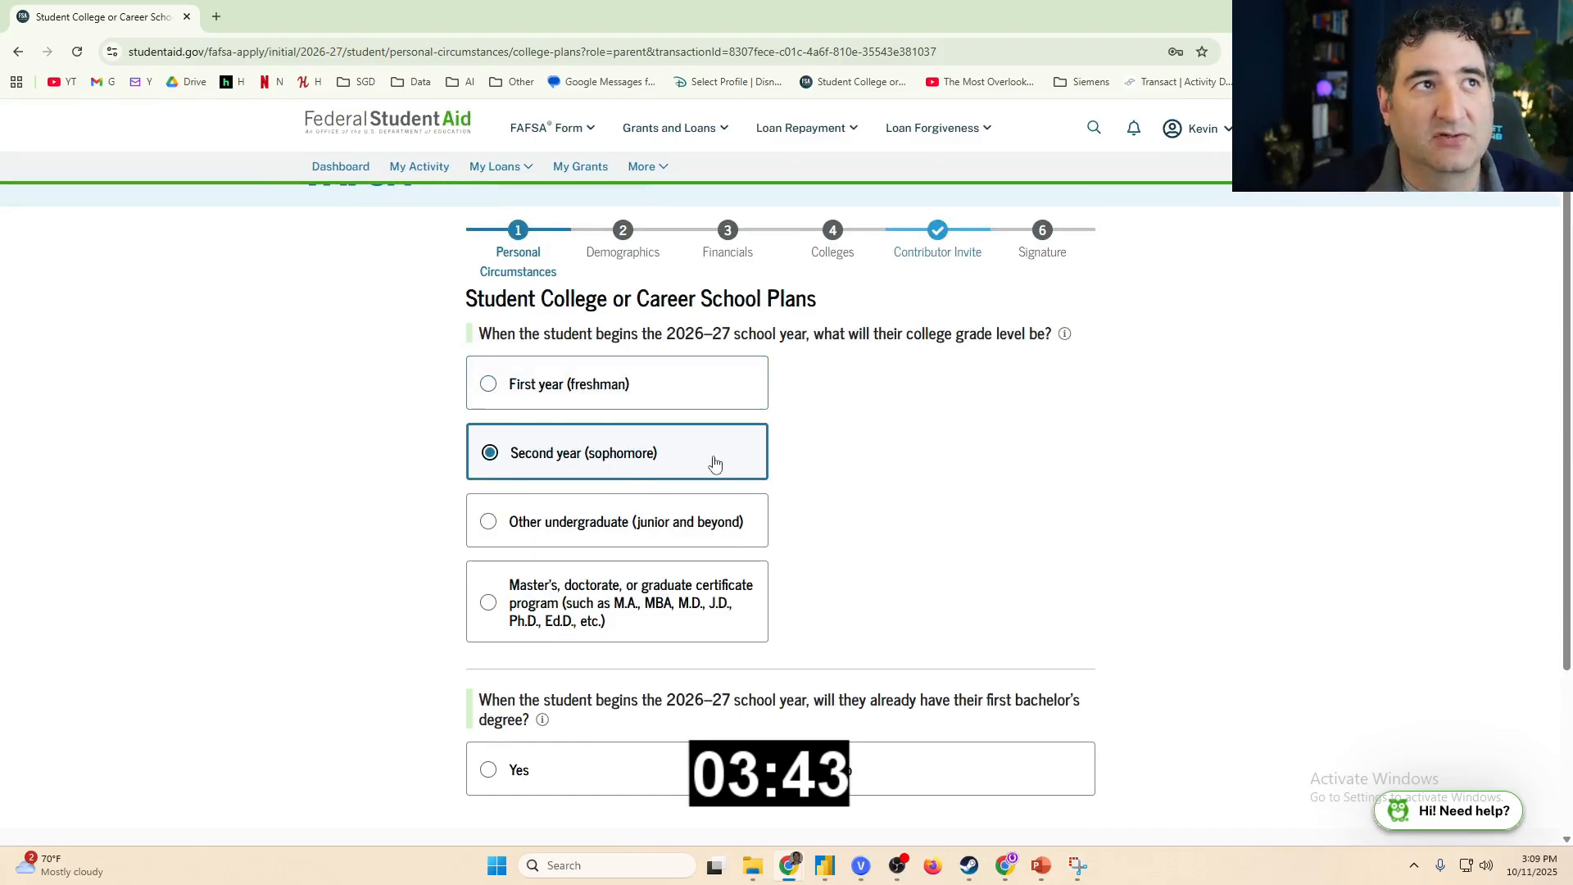
pyautogui.scroll(-2, 912, 636)
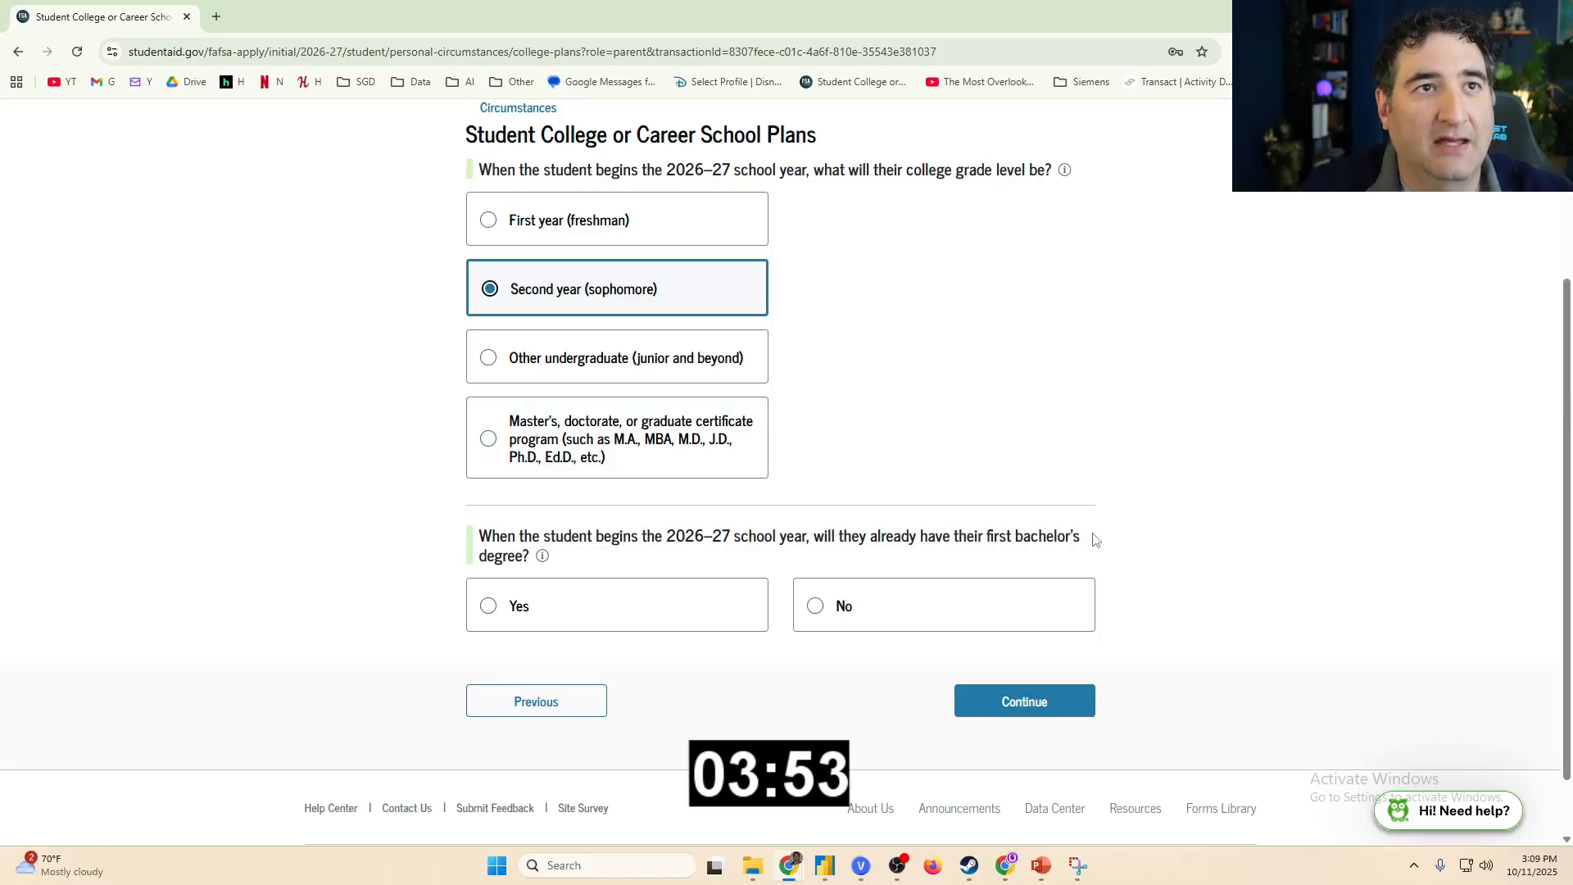
pyautogui.click(829, 606)
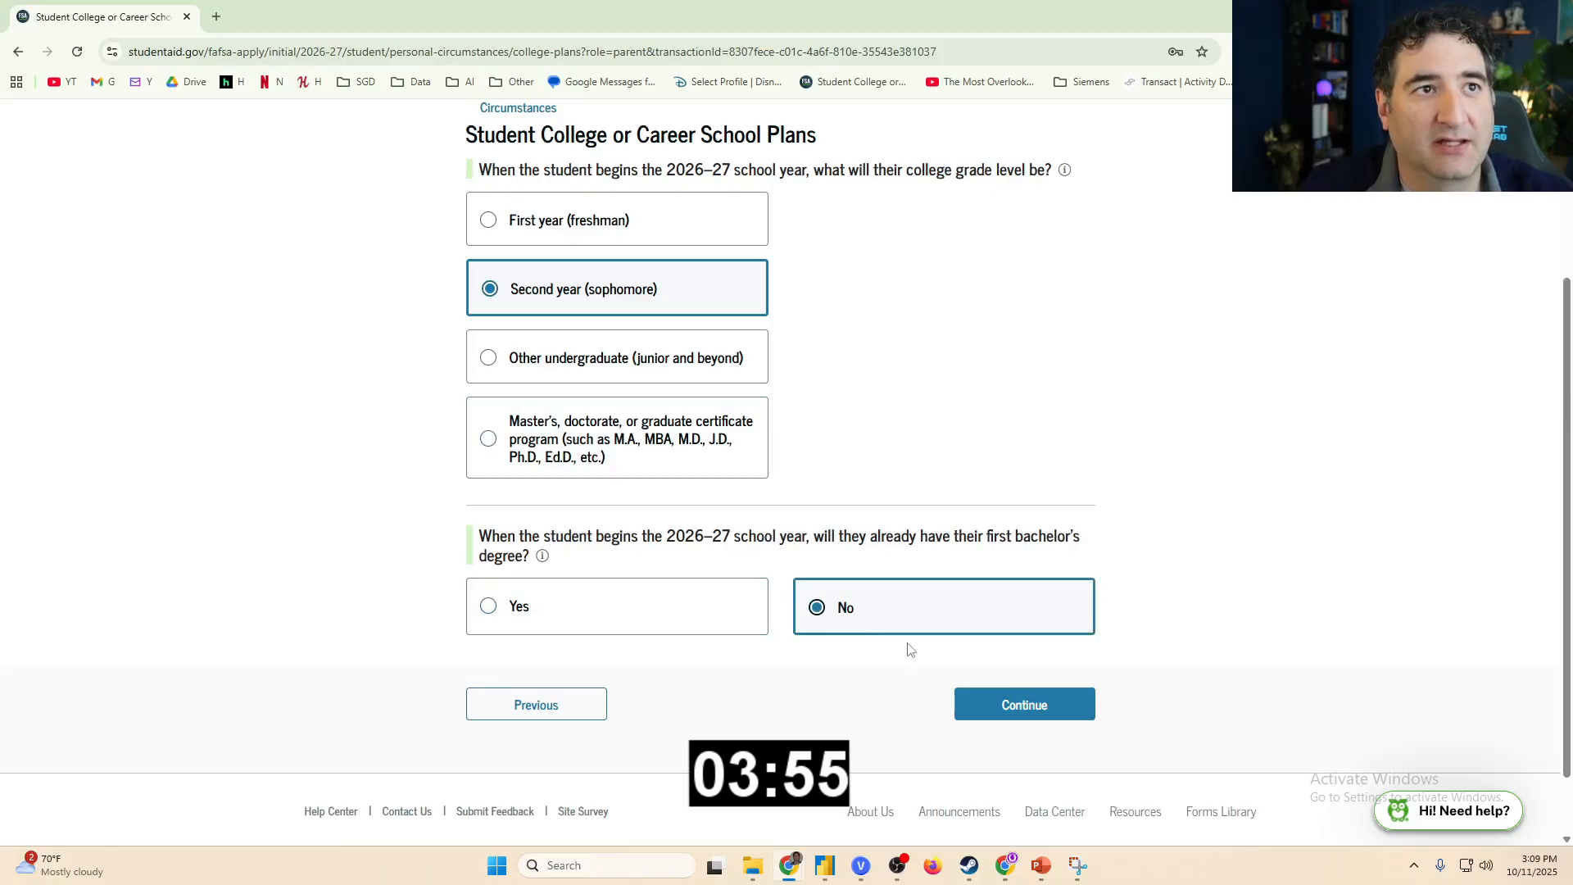
pyautogui.click(1008, 709)
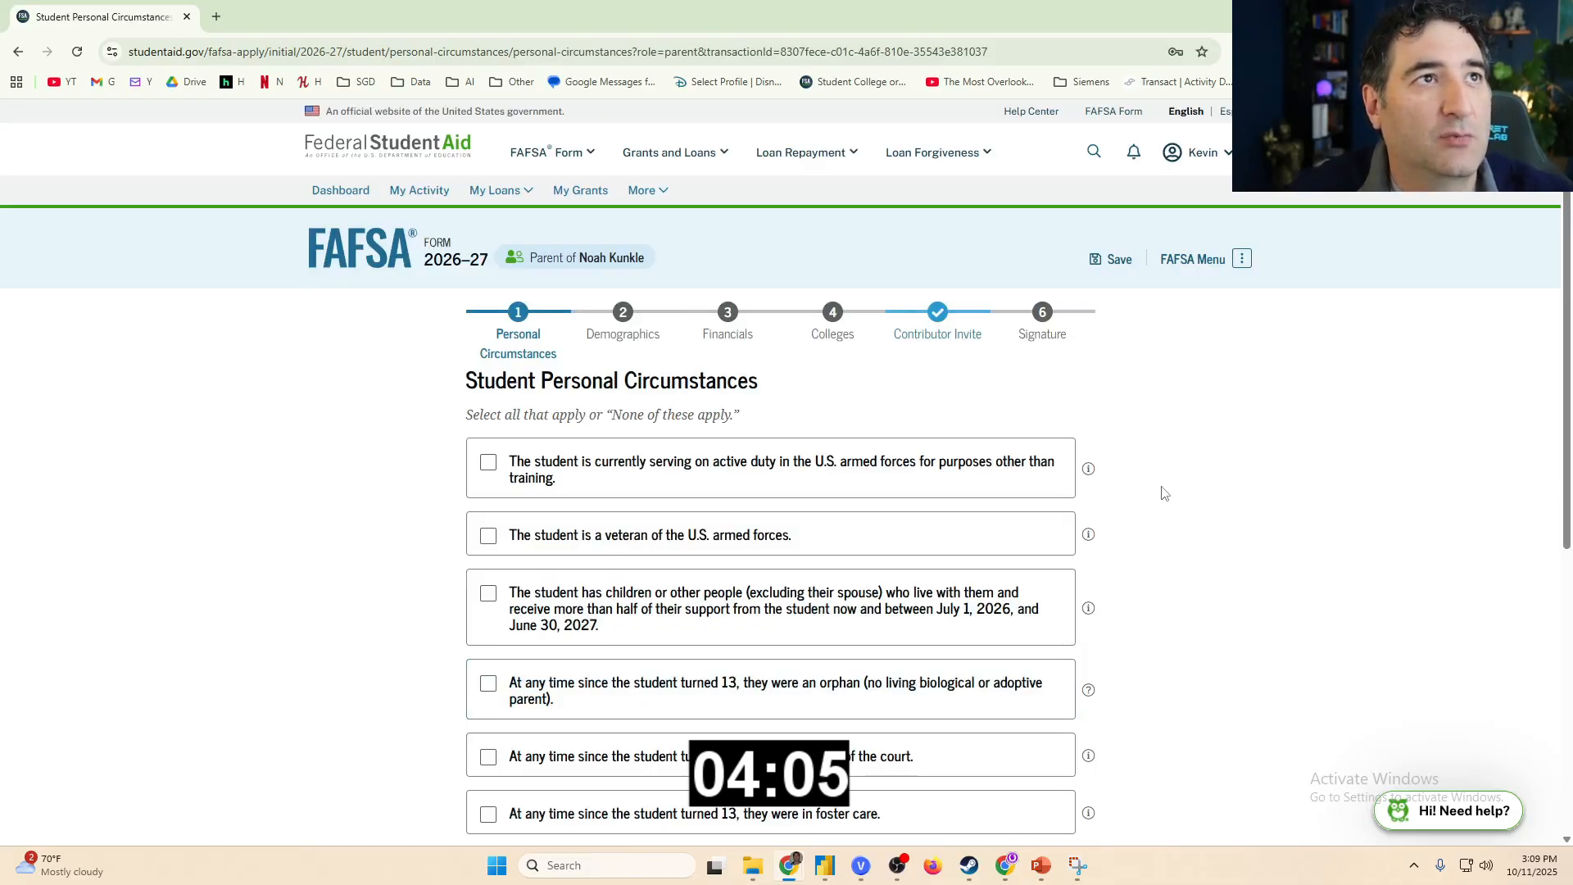
# Submit "None of these apply" for the student's personal circumstances and answer No to the student homelessness question.
pyautogui.scroll(-1, 1161, 491)
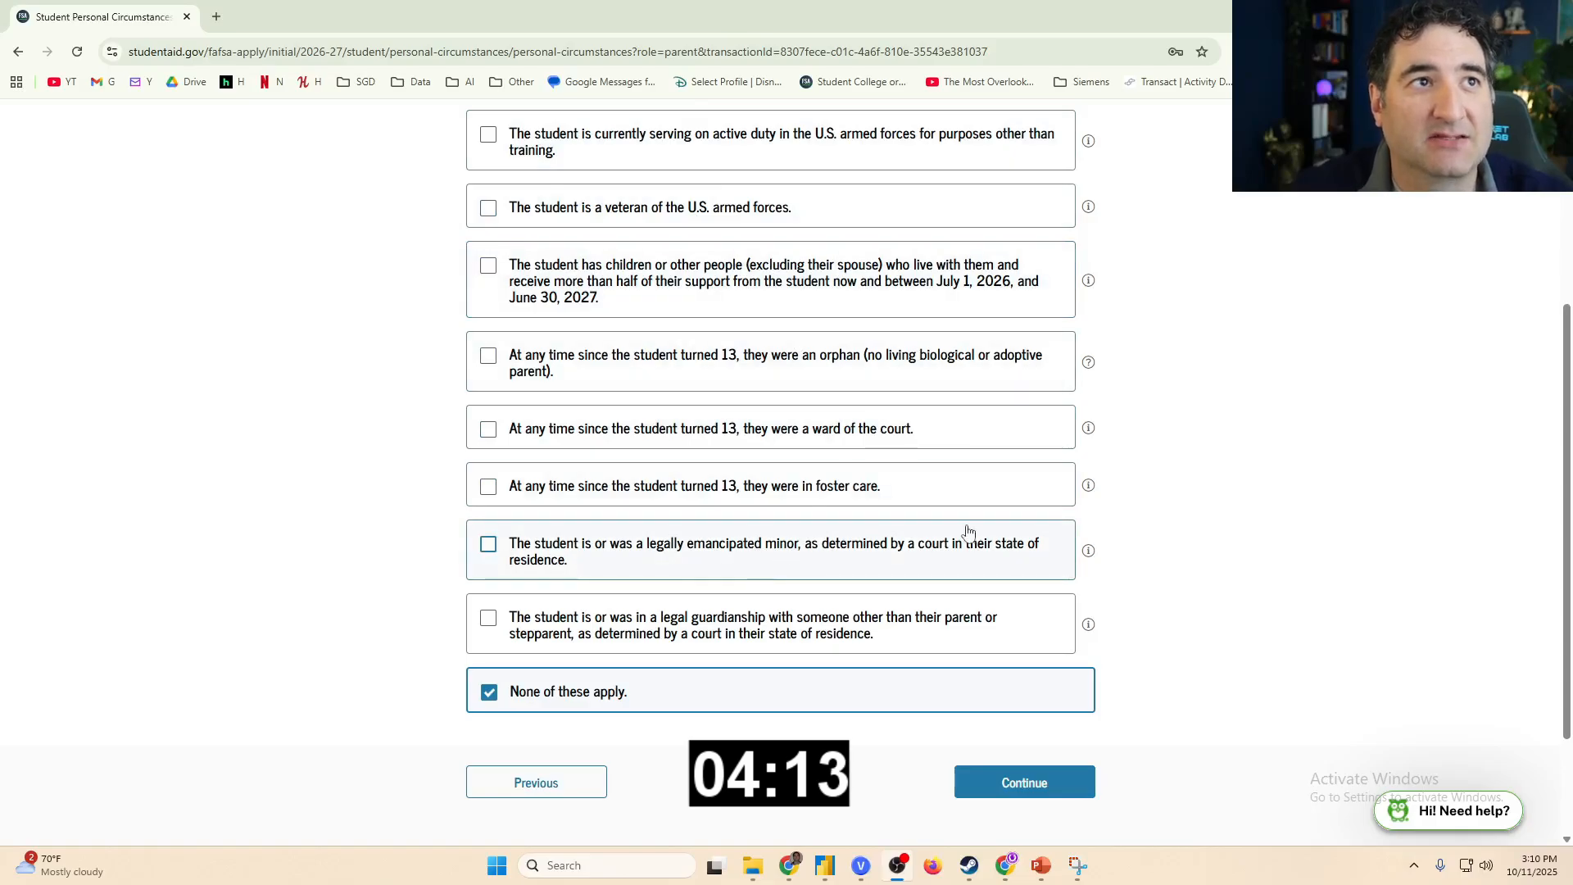
pyautogui.scroll(2, 1185, 495)
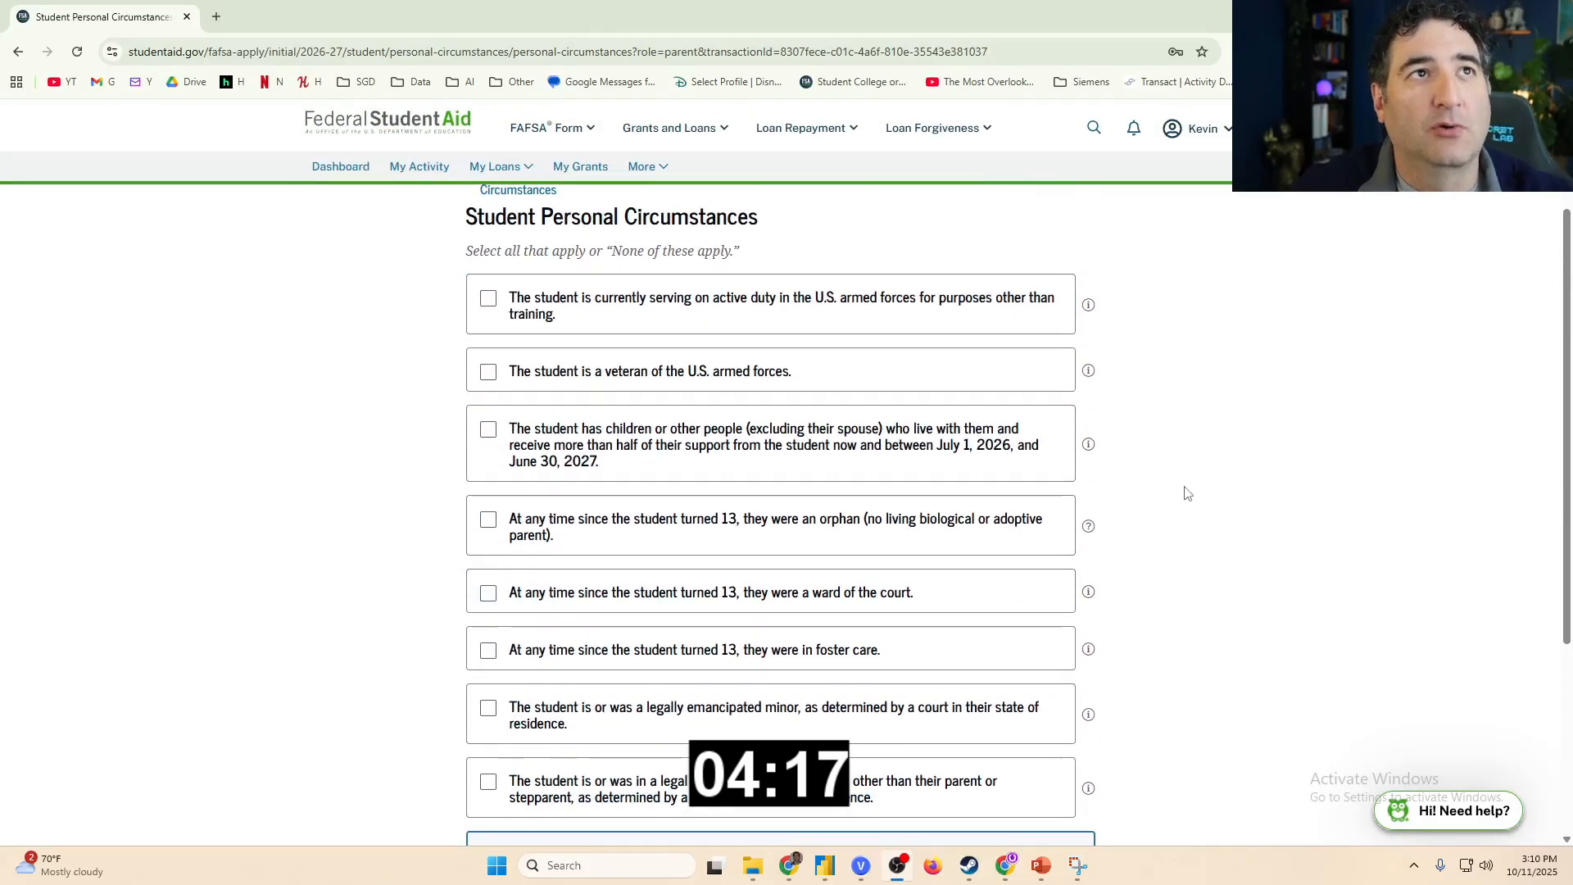
pyautogui.scroll(-4, 1134, 657)
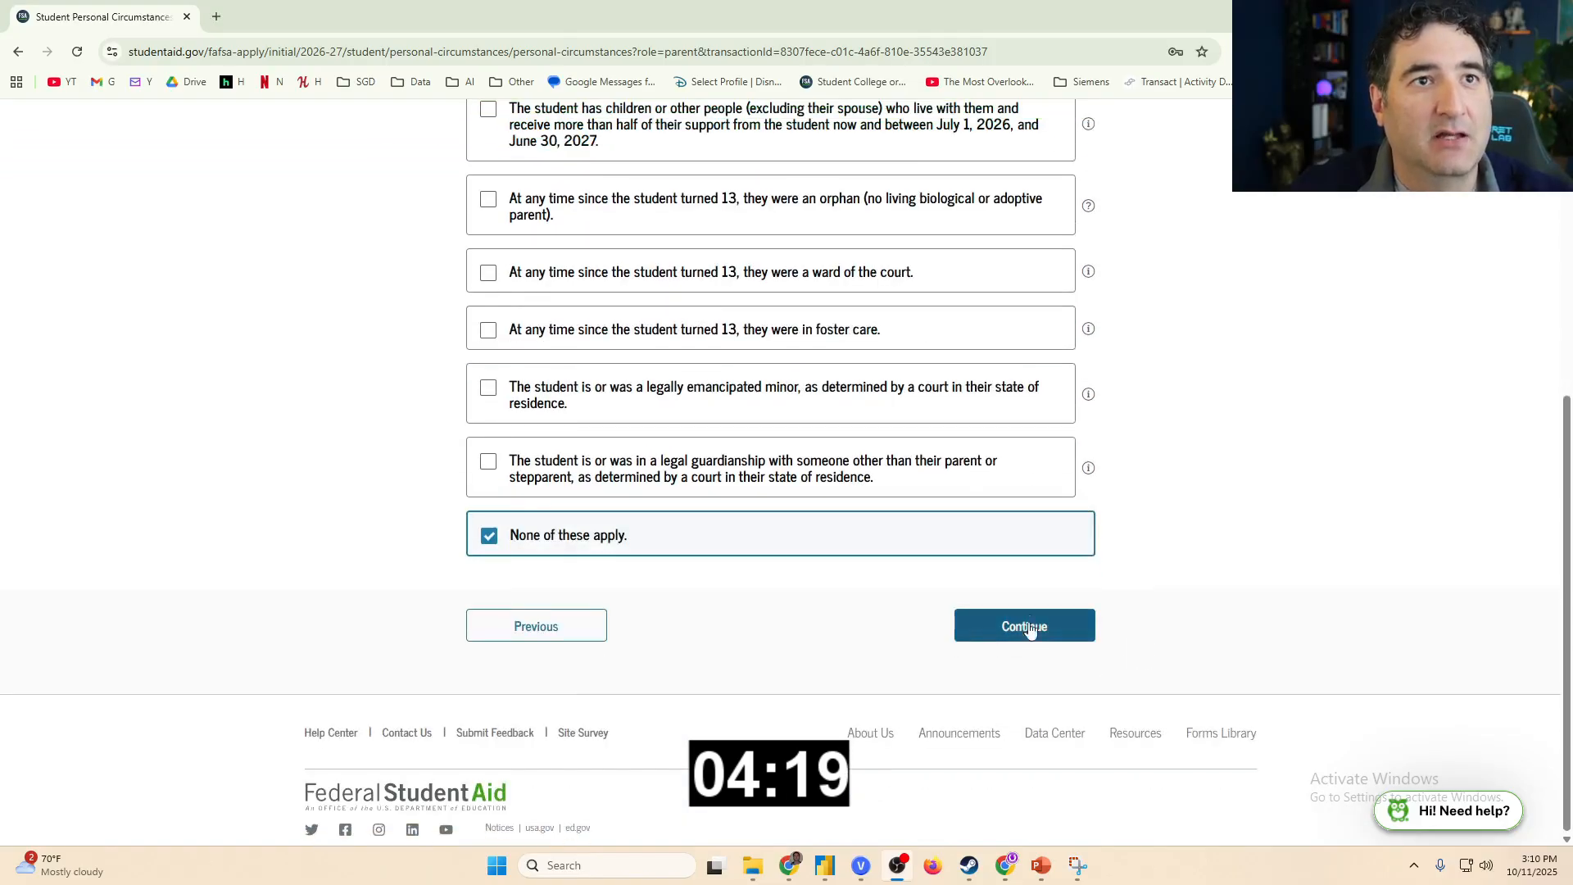
pyautogui.click(1030, 628)
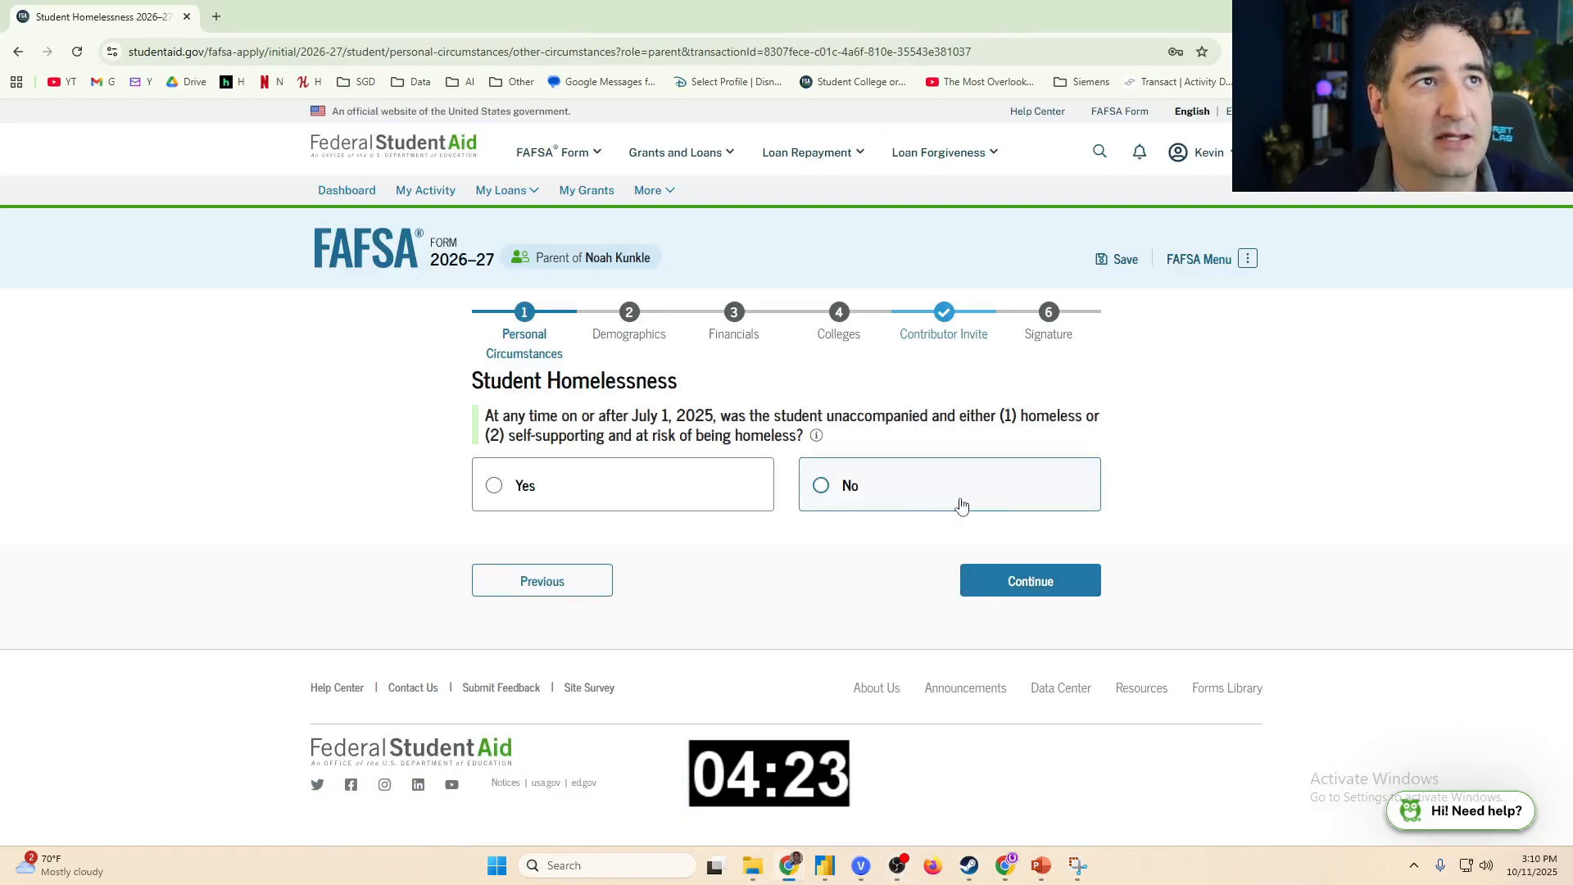
pyautogui.click(822, 488)
pyautogui.click(1050, 588)
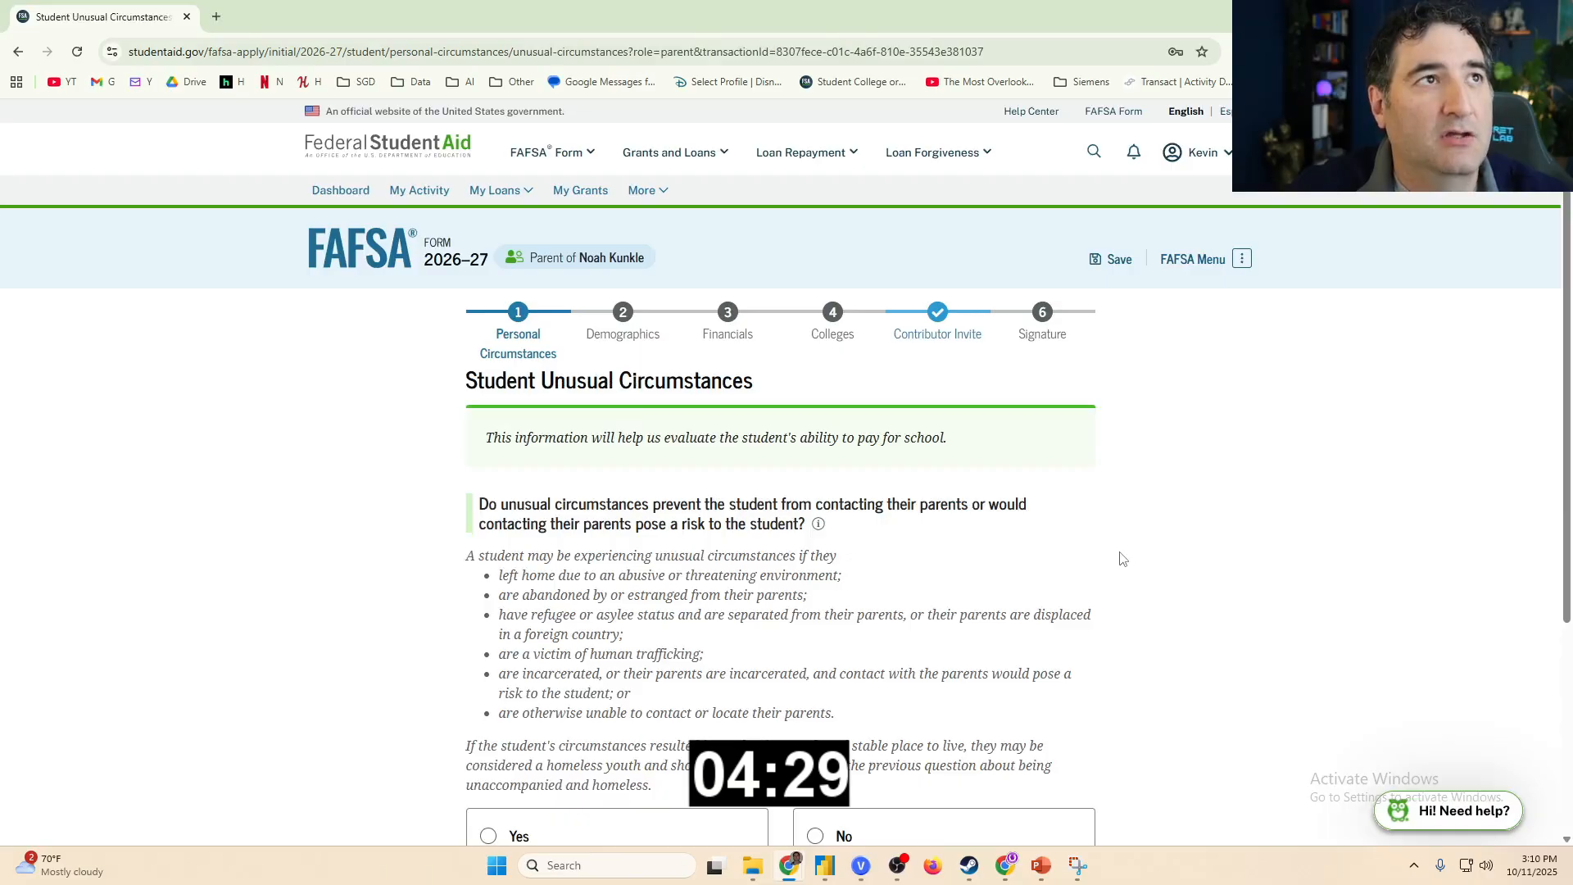
# Answer No to unusual circumstances and No to the parents refusing to provide information, and continue to the parent section.
pyautogui.scroll(-3, 1122, 559)
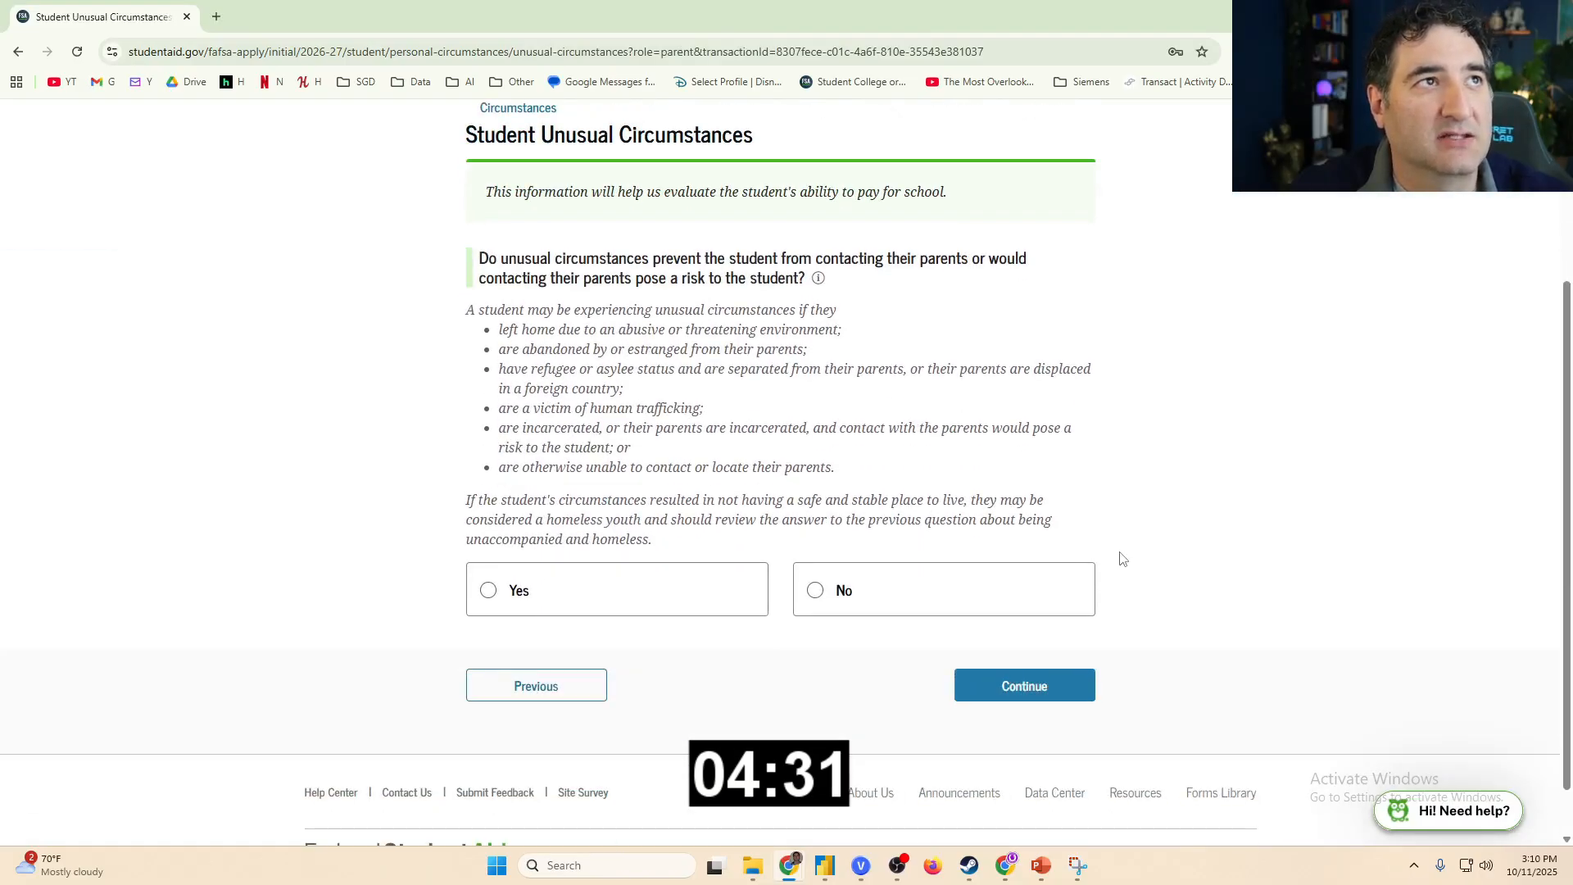
pyautogui.click(837, 592)
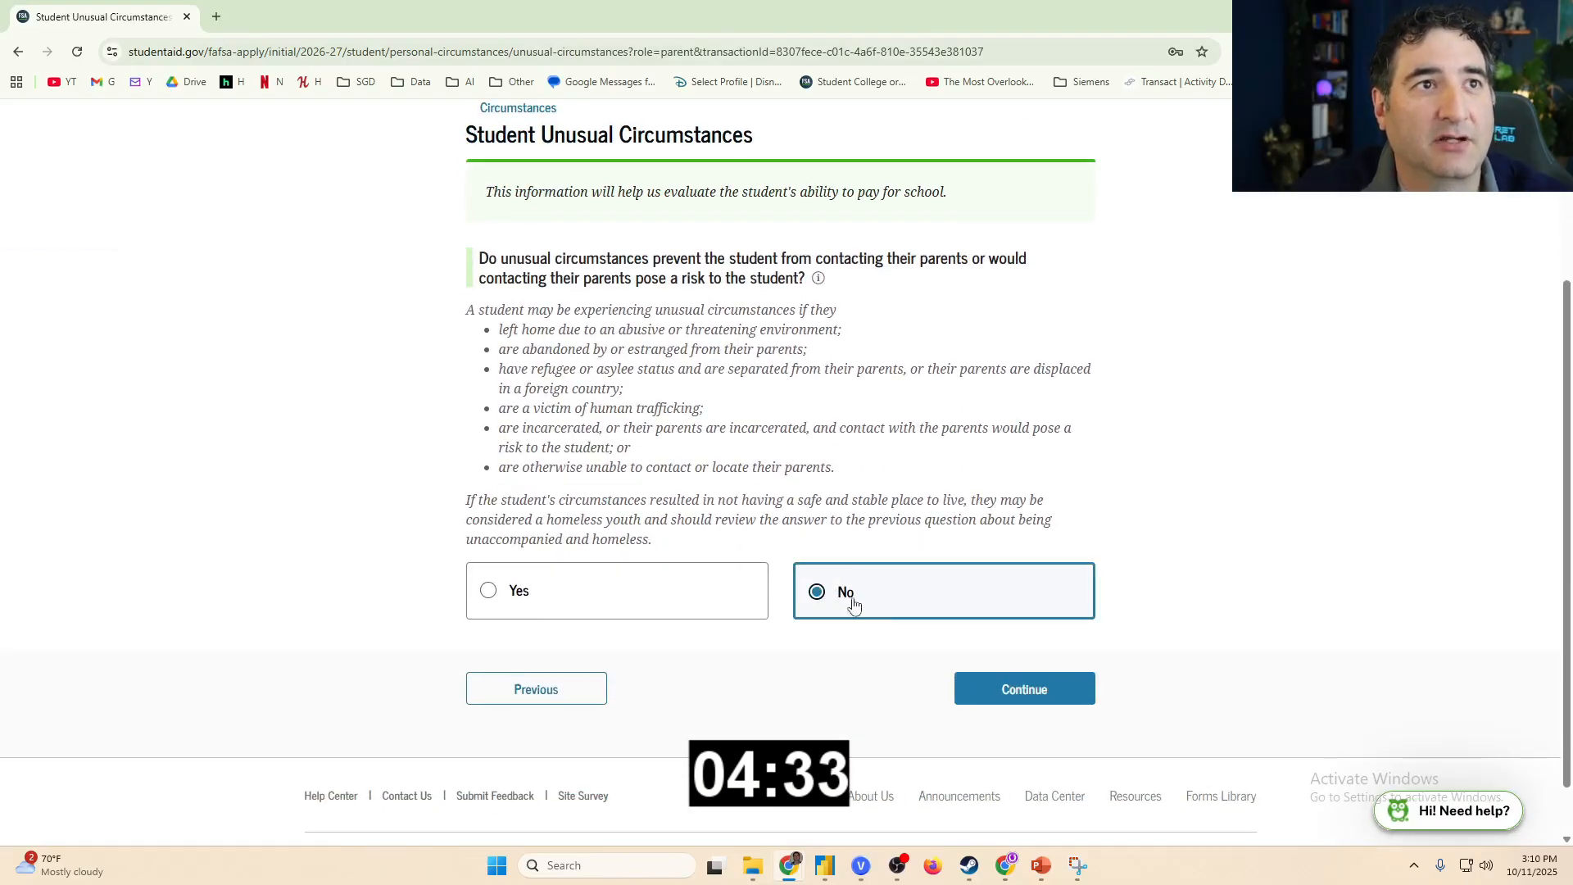
pyautogui.click(1019, 690)
pyautogui.scroll(-2, 1118, 485)
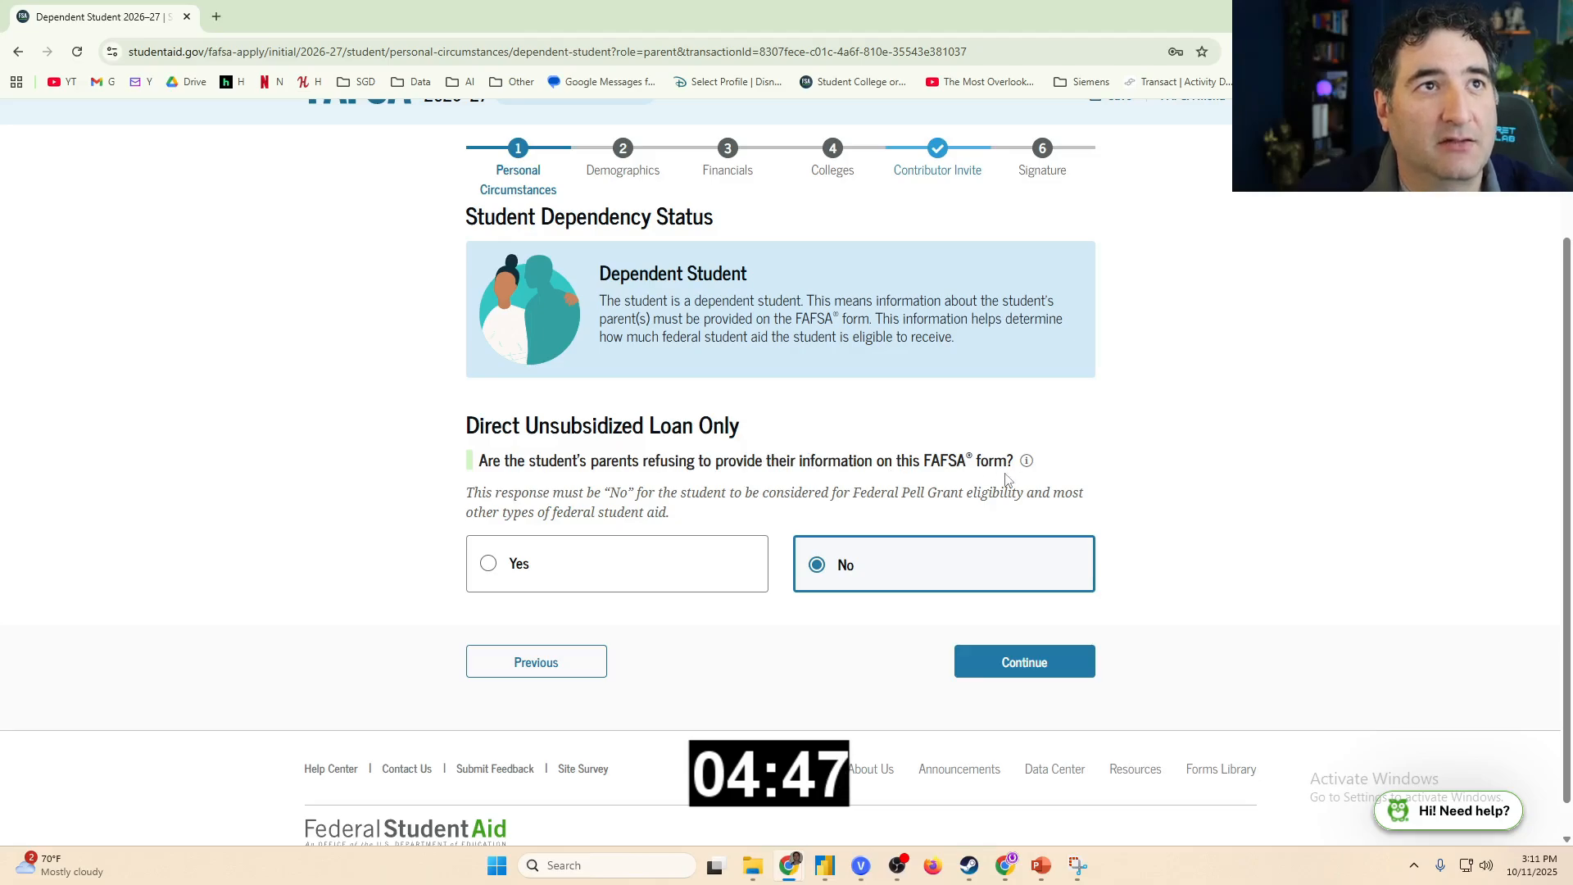
pyautogui.click(1020, 670)
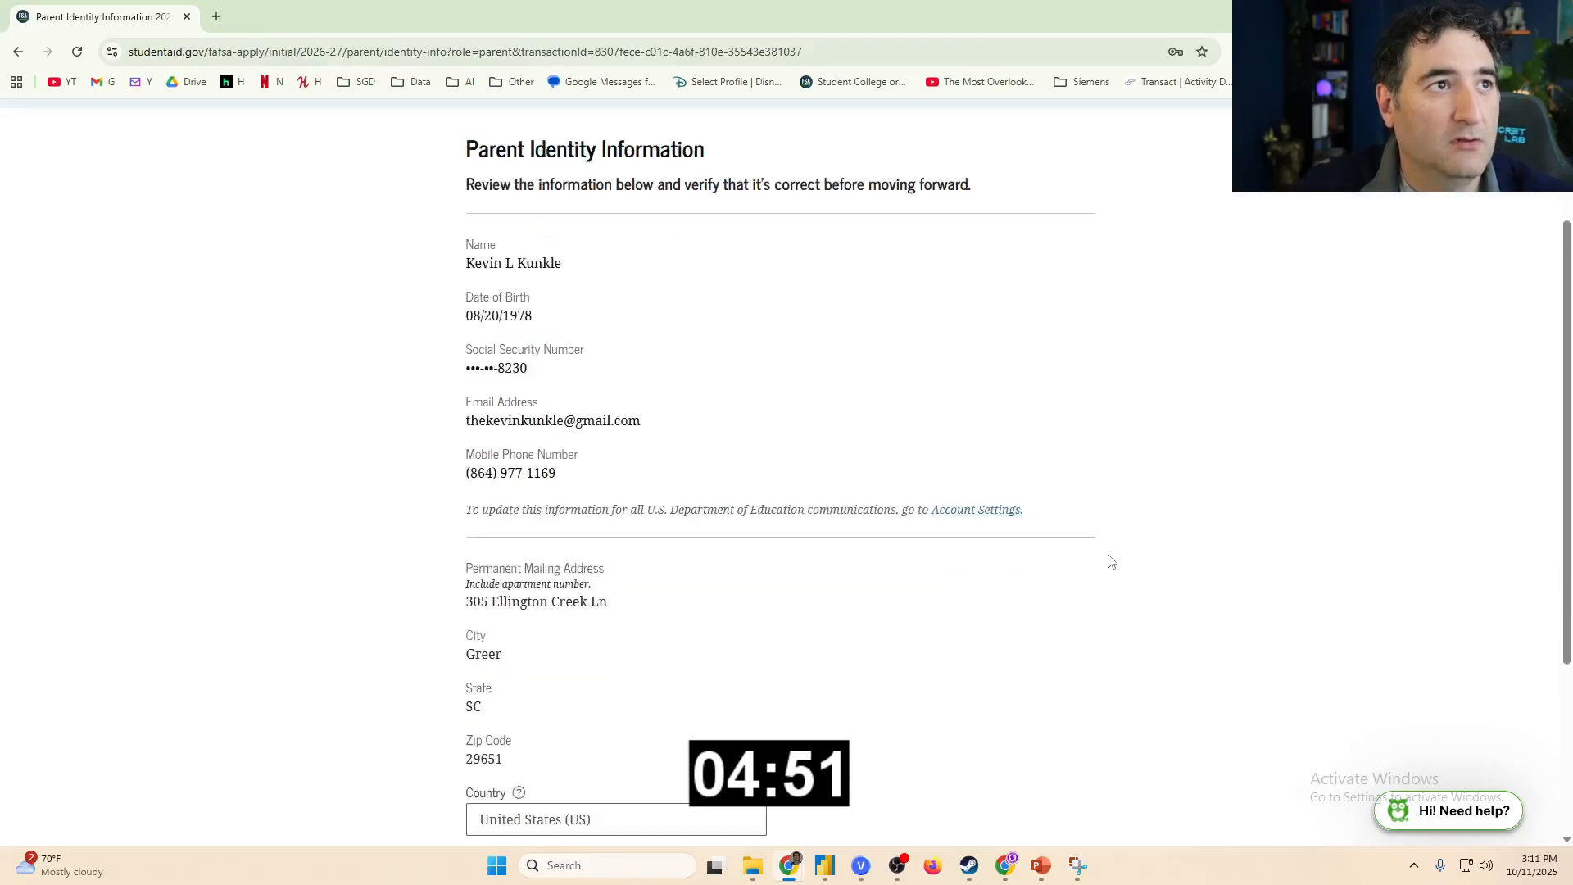
# Review the parent identity information, including the mailing address and country, and continue.
pyautogui.scroll(-3, 1111, 562)
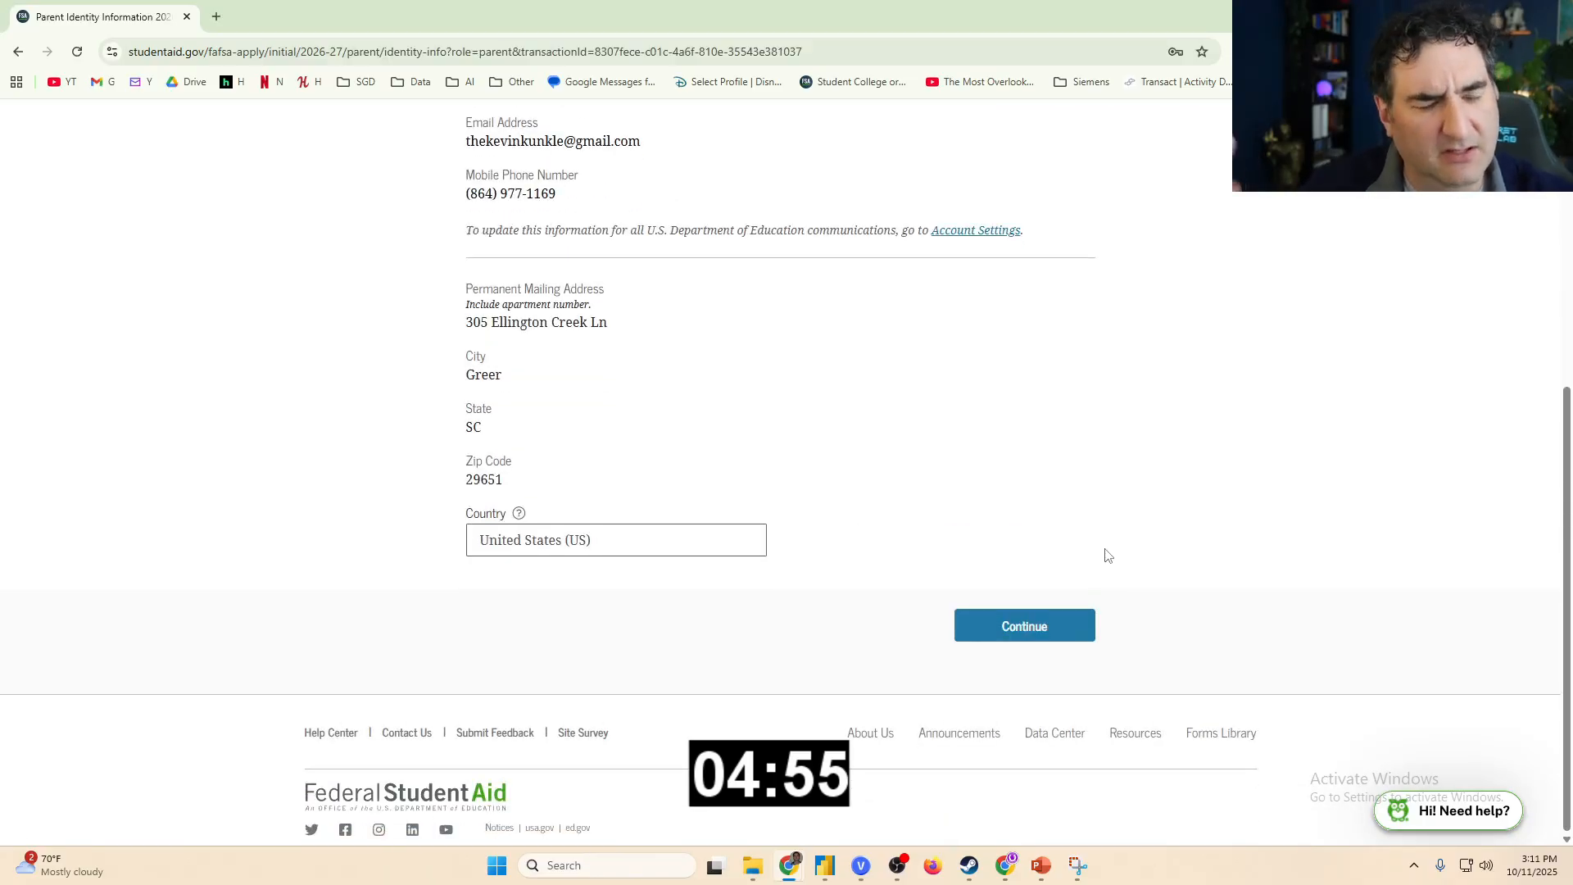
pyautogui.scroll(5, 912, 580)
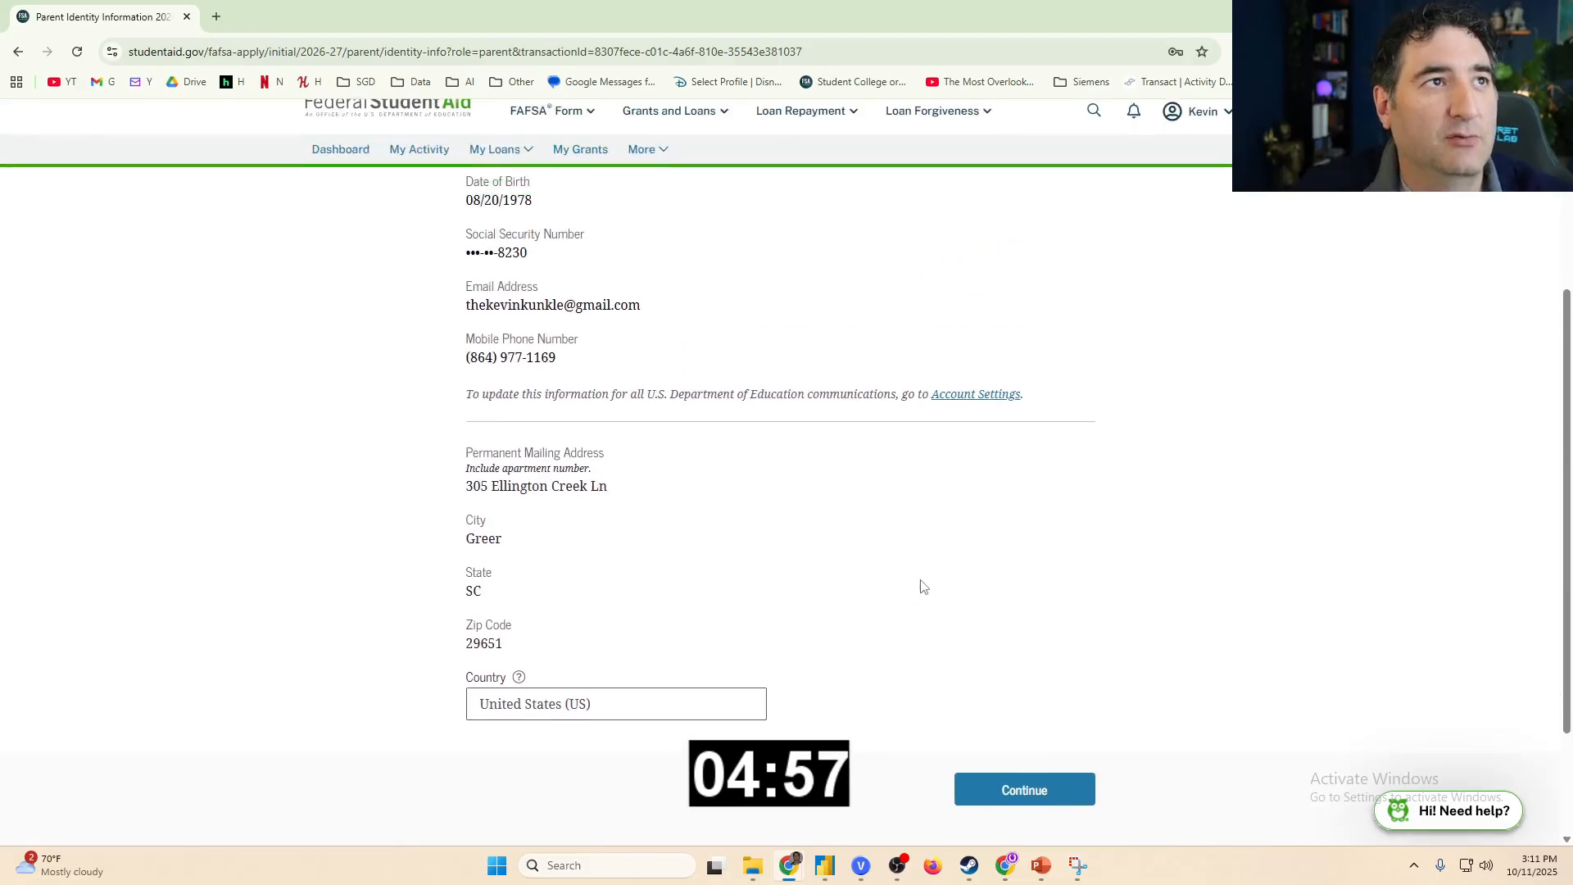
pyautogui.scroll(-5, 905, 598)
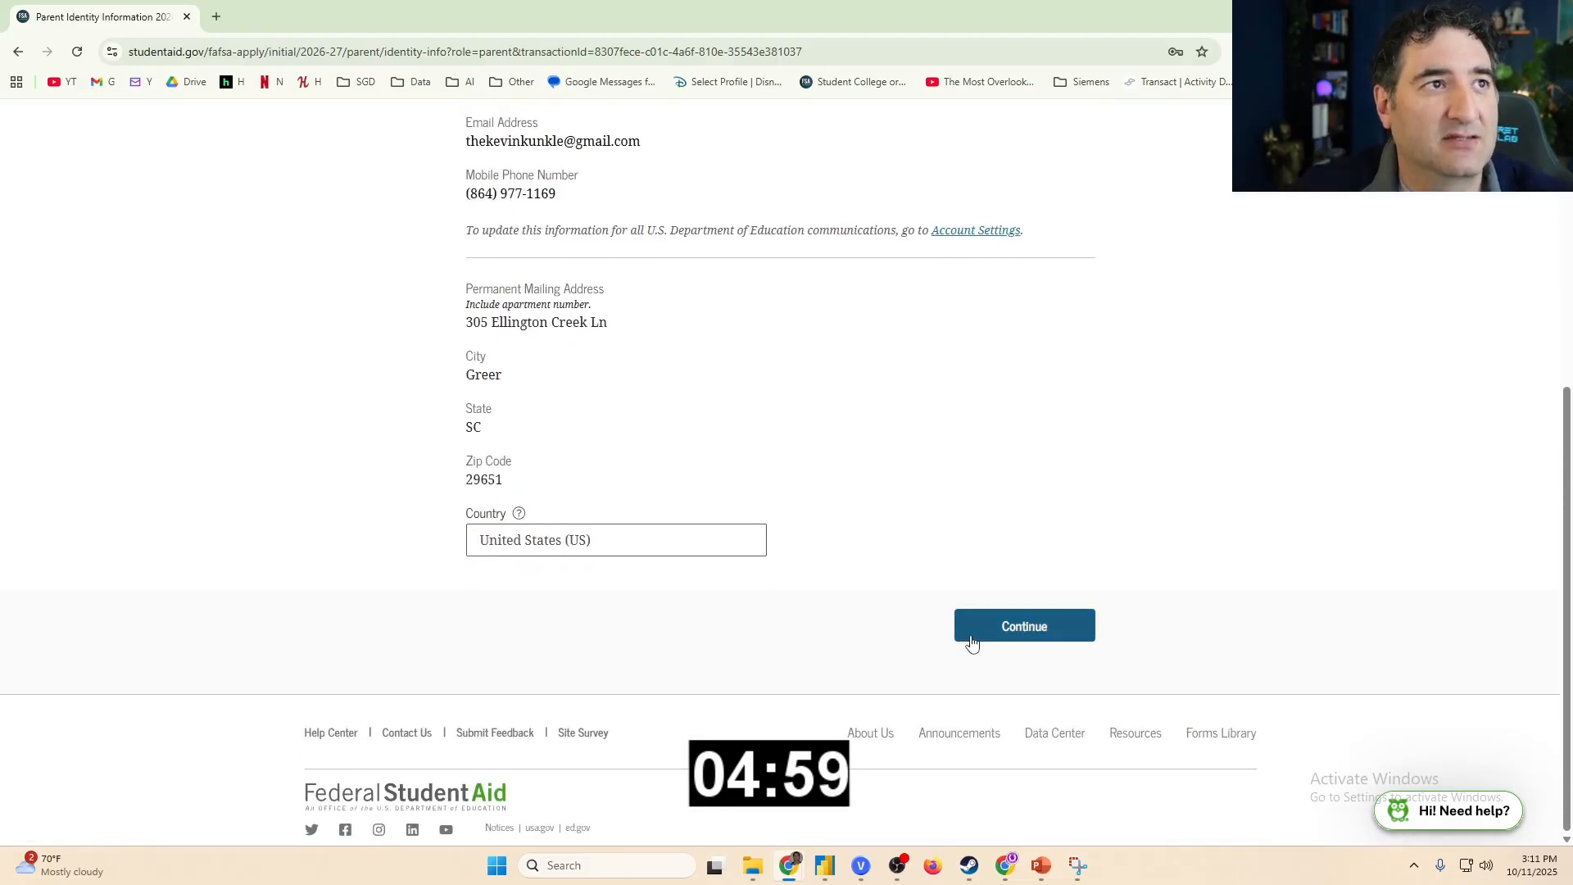
pyautogui.click(1013, 639)
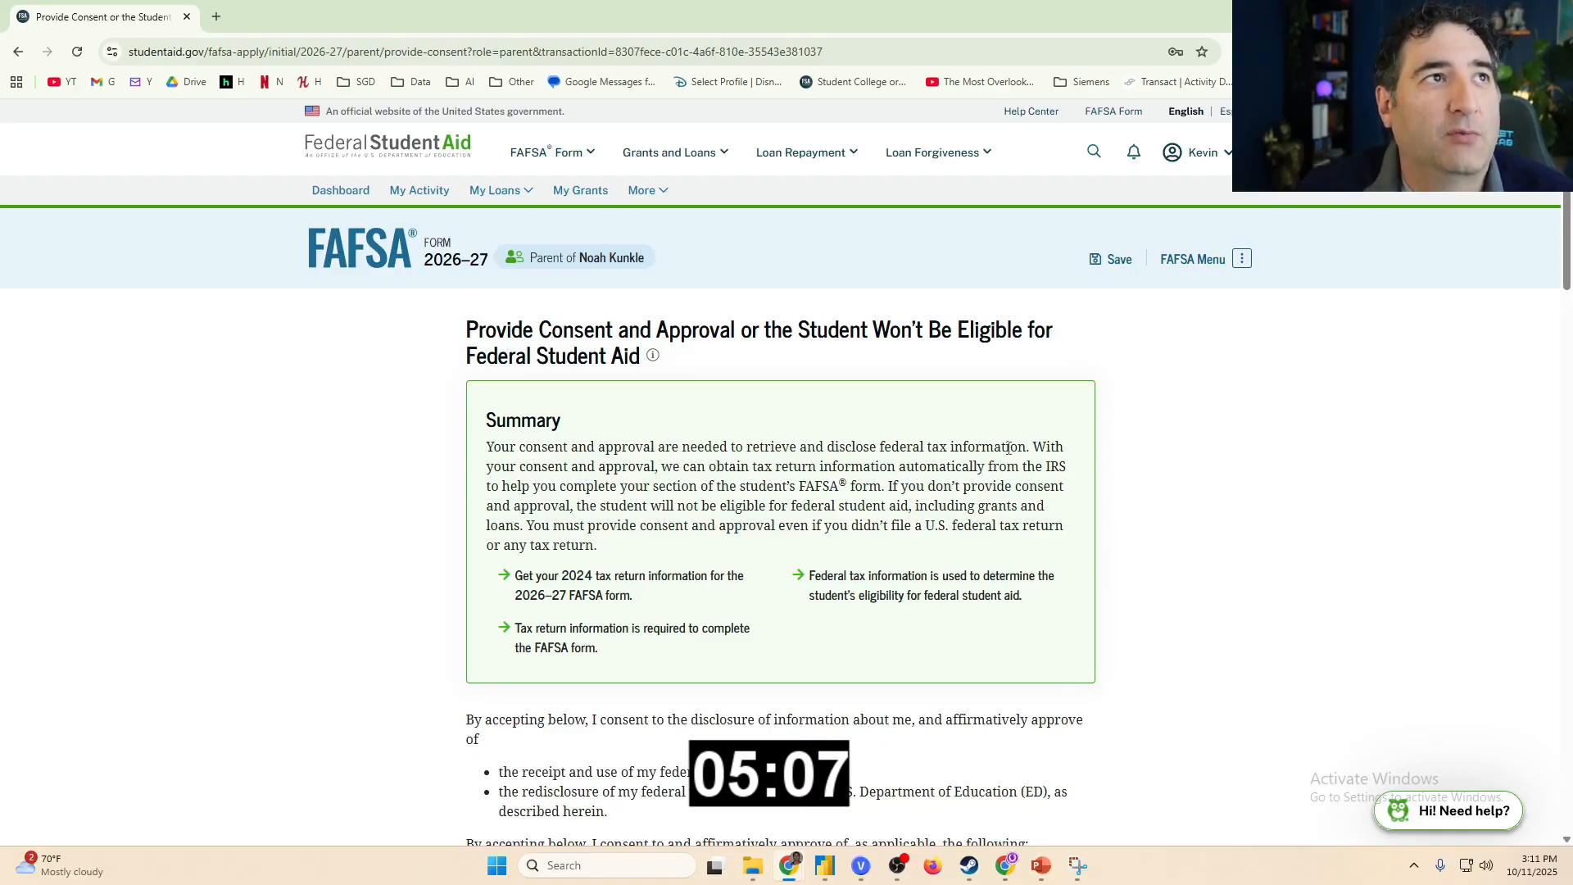
# Read through the parent consent terms and the FAQ on who should provide consent, and approve the use of federal tax information.
pyautogui.scroll(-7, 1009, 448)
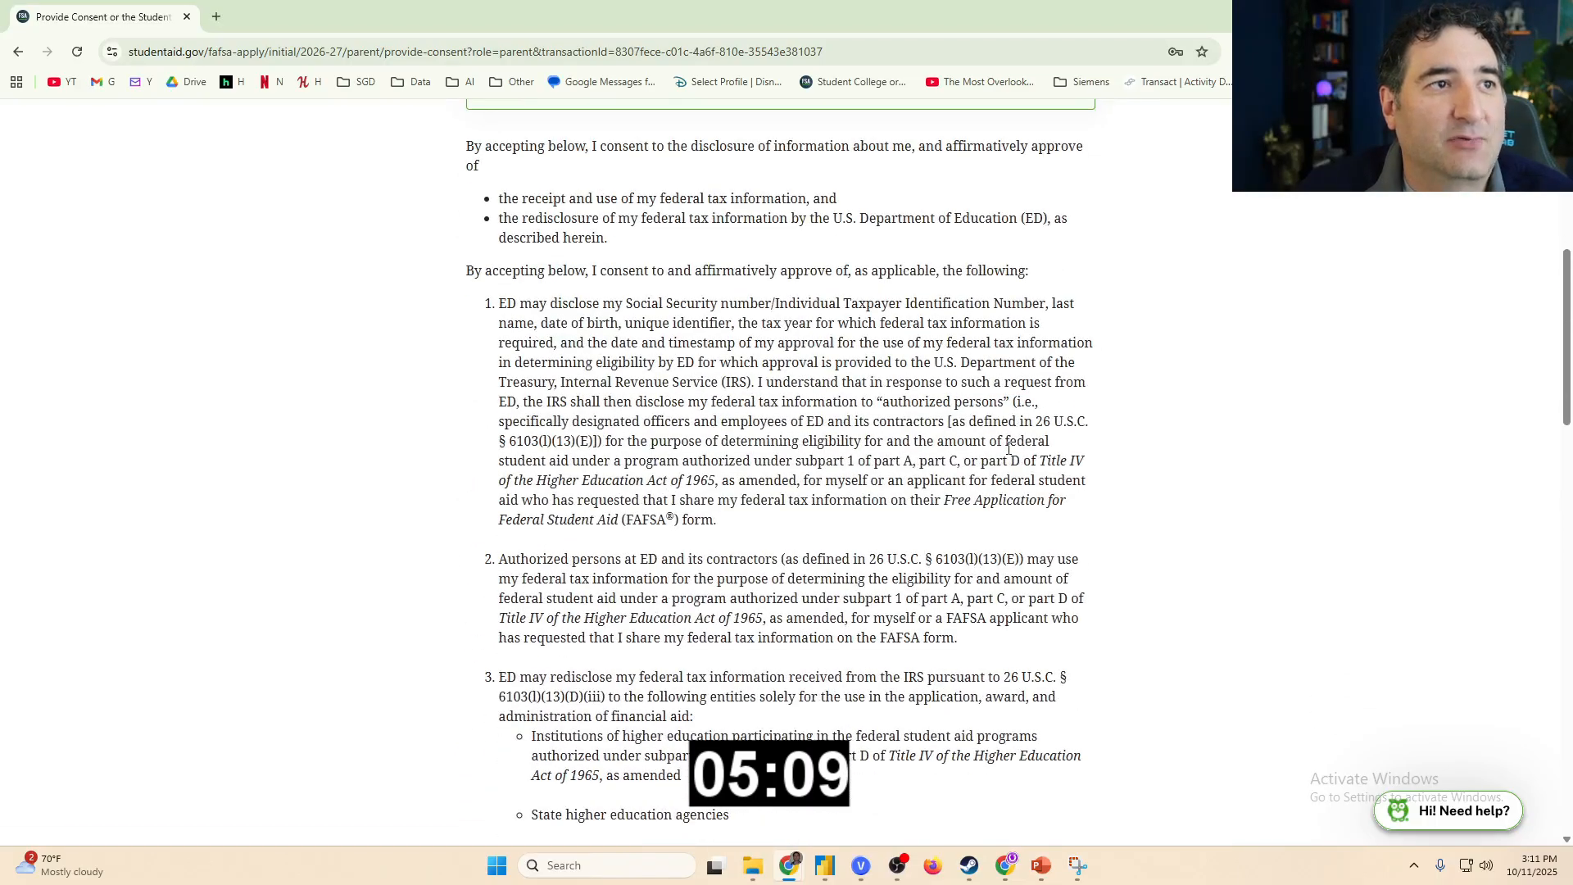
pyautogui.scroll(-15, 1009, 448)
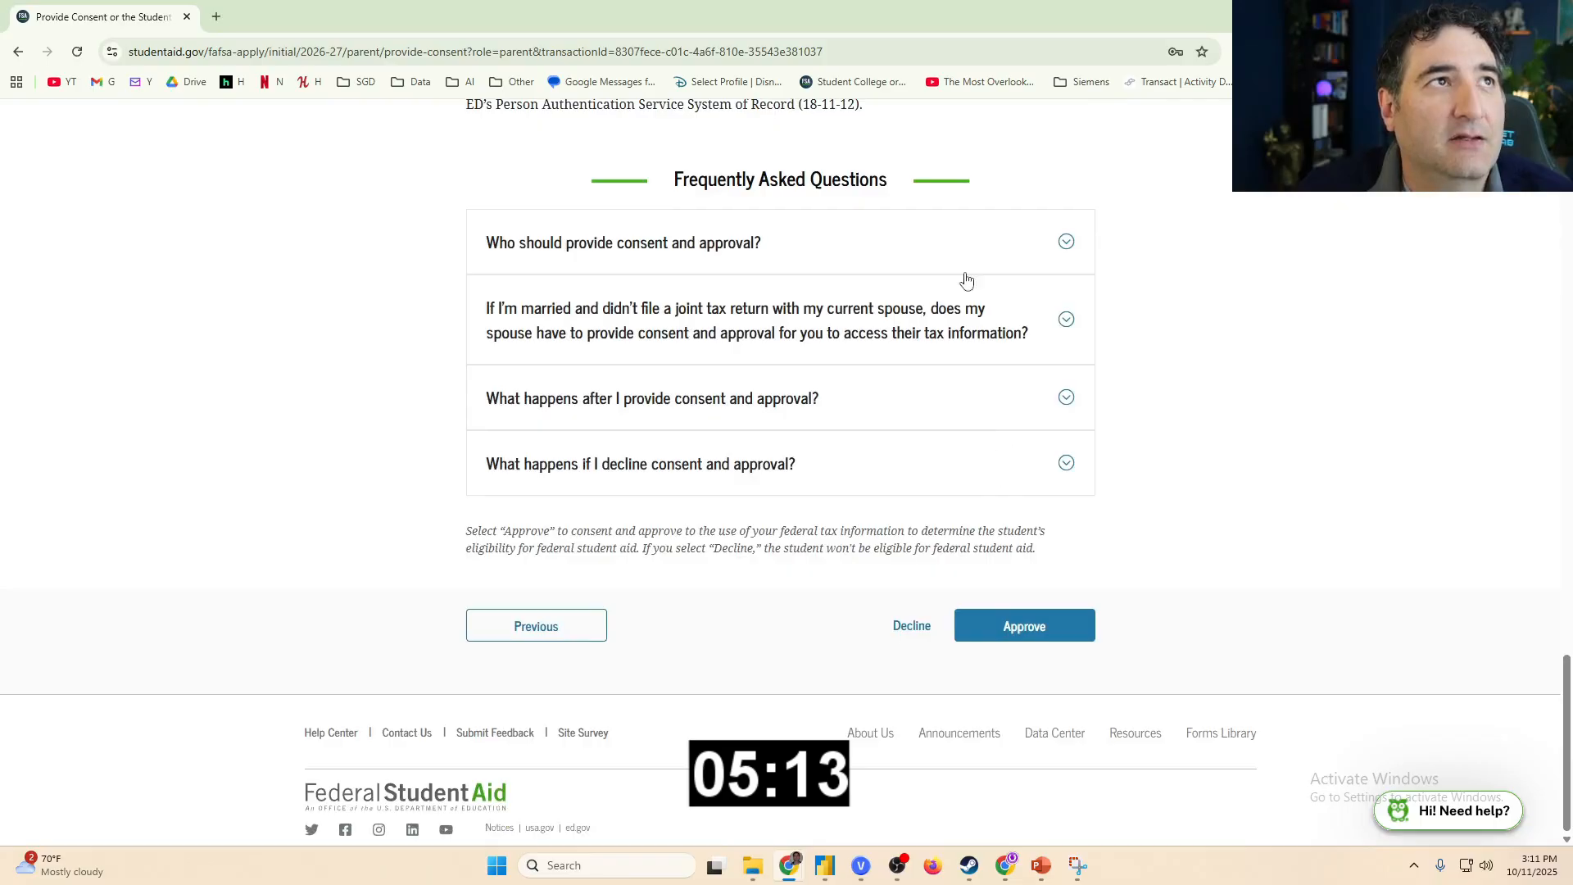
pyautogui.click(709, 251)
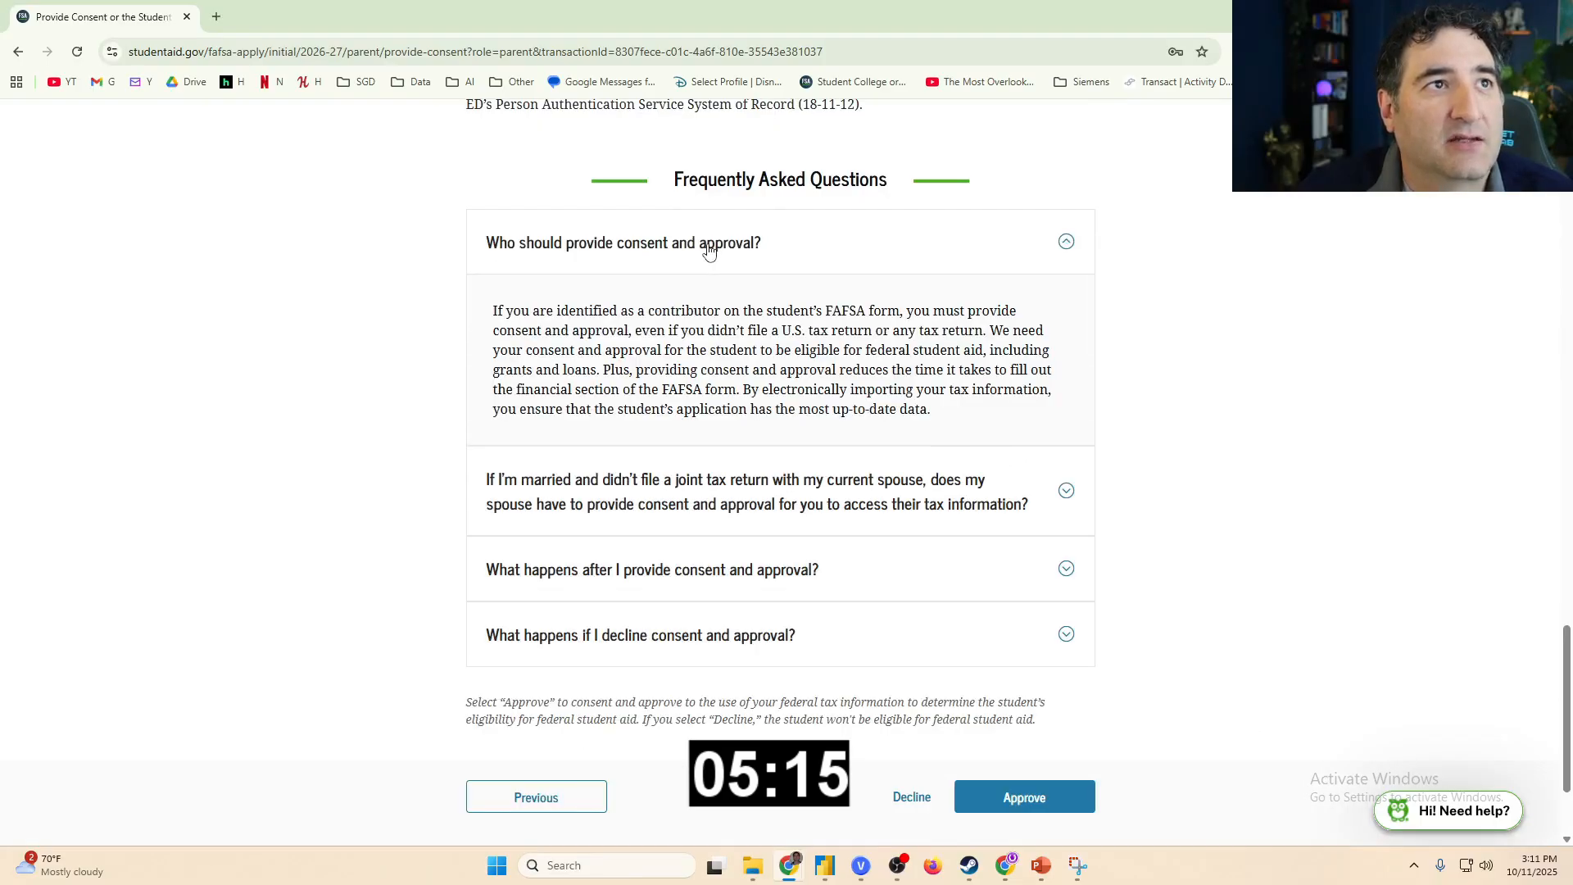
pyautogui.click(738, 248)
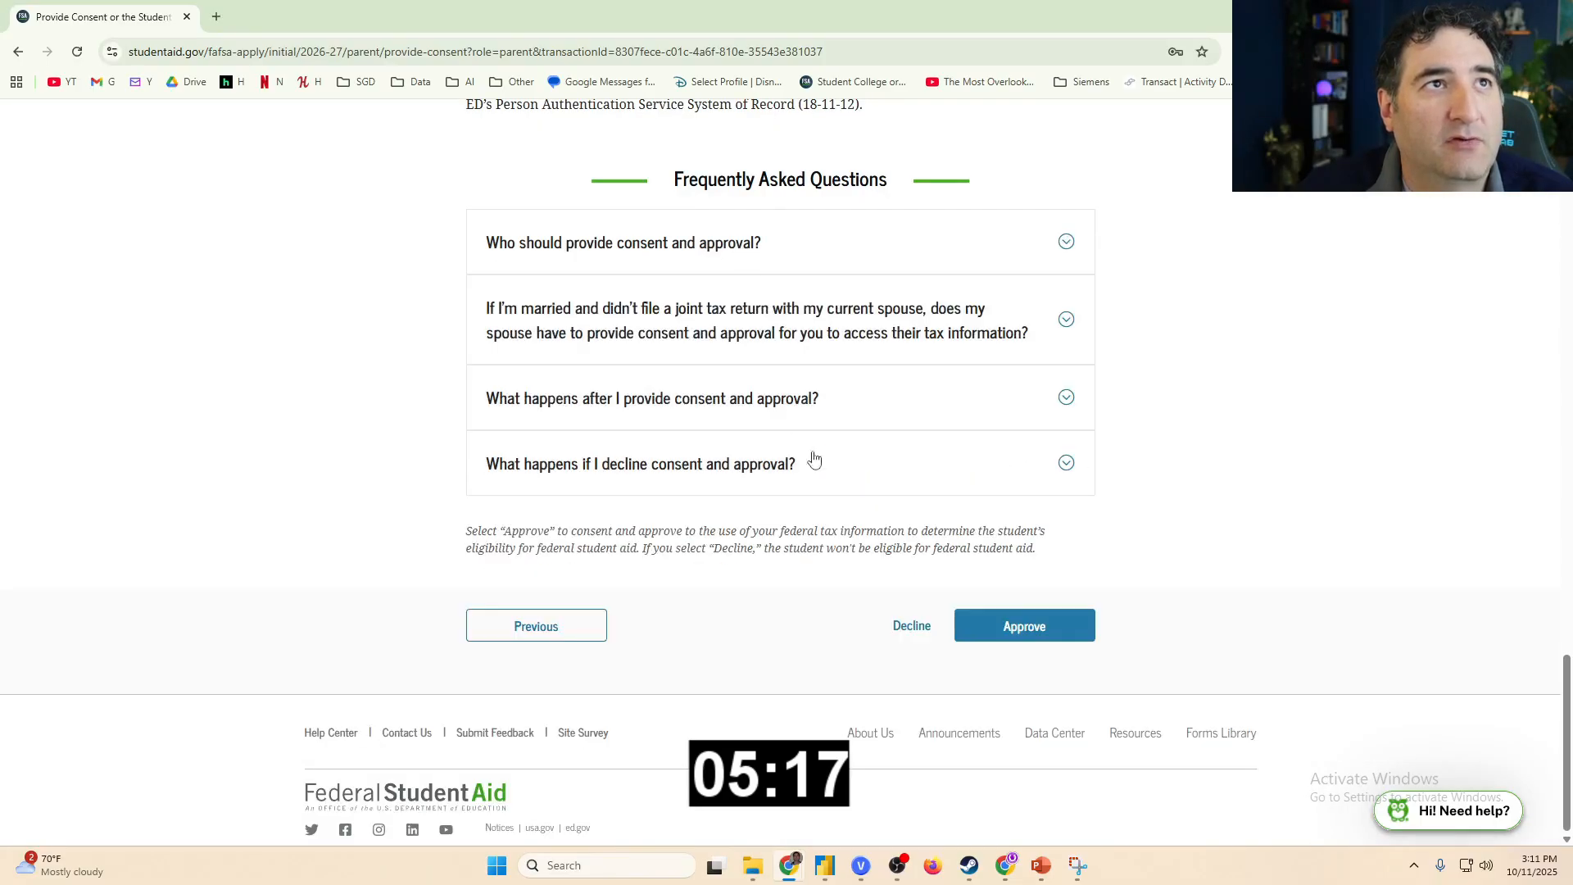
pyautogui.click(1023, 626)
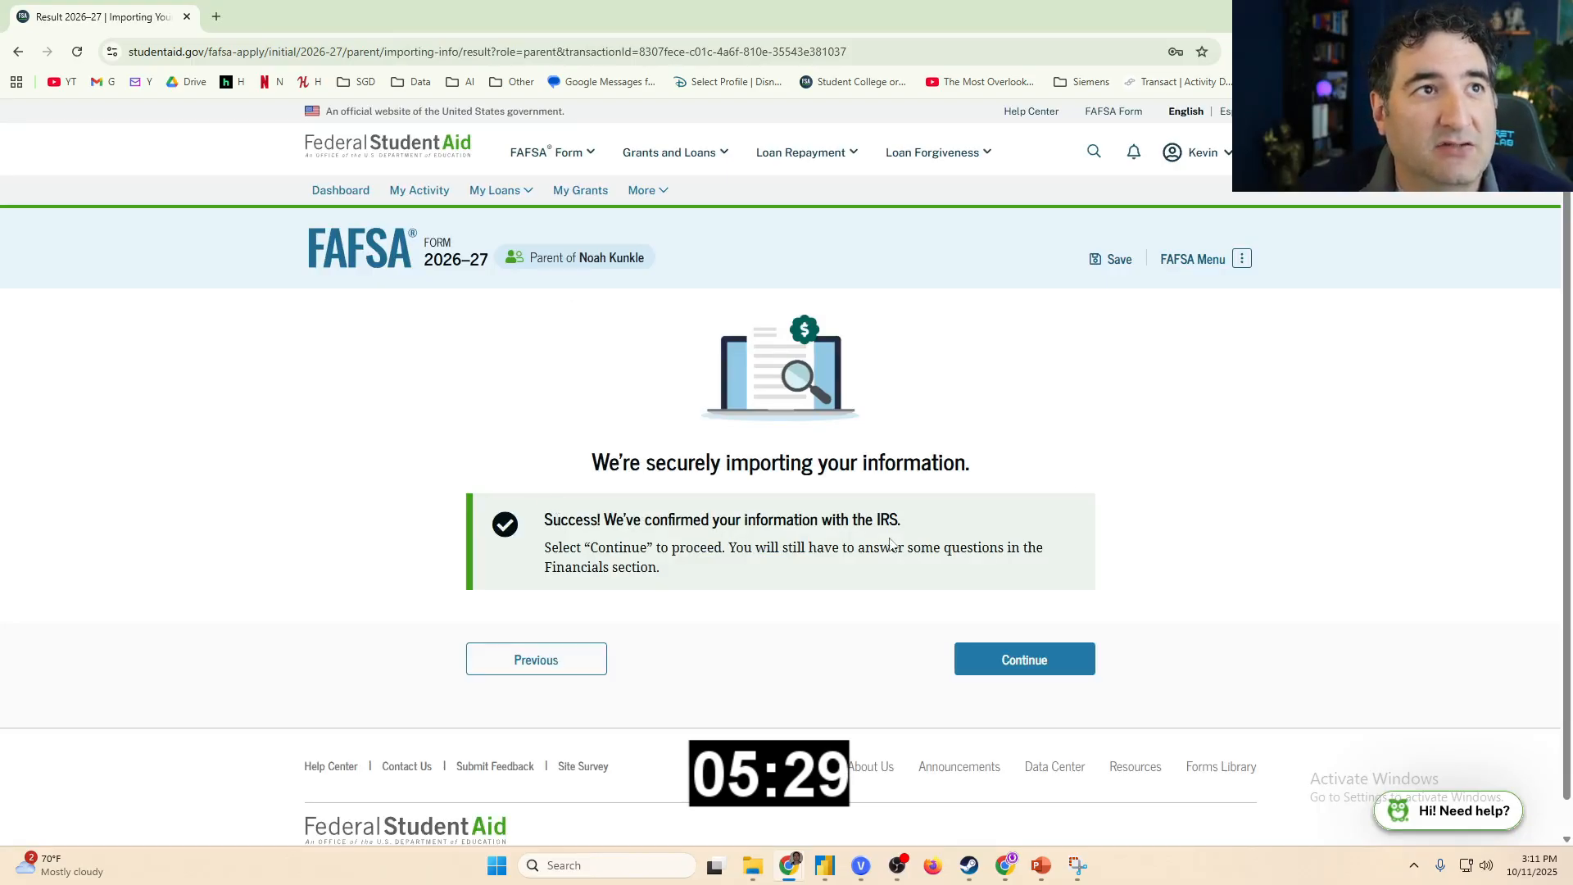
# Review the IRS import result and continue to the Parent Demographics section.
pyautogui.moveTo(606, 519); pyautogui.dragTo(917, 534)
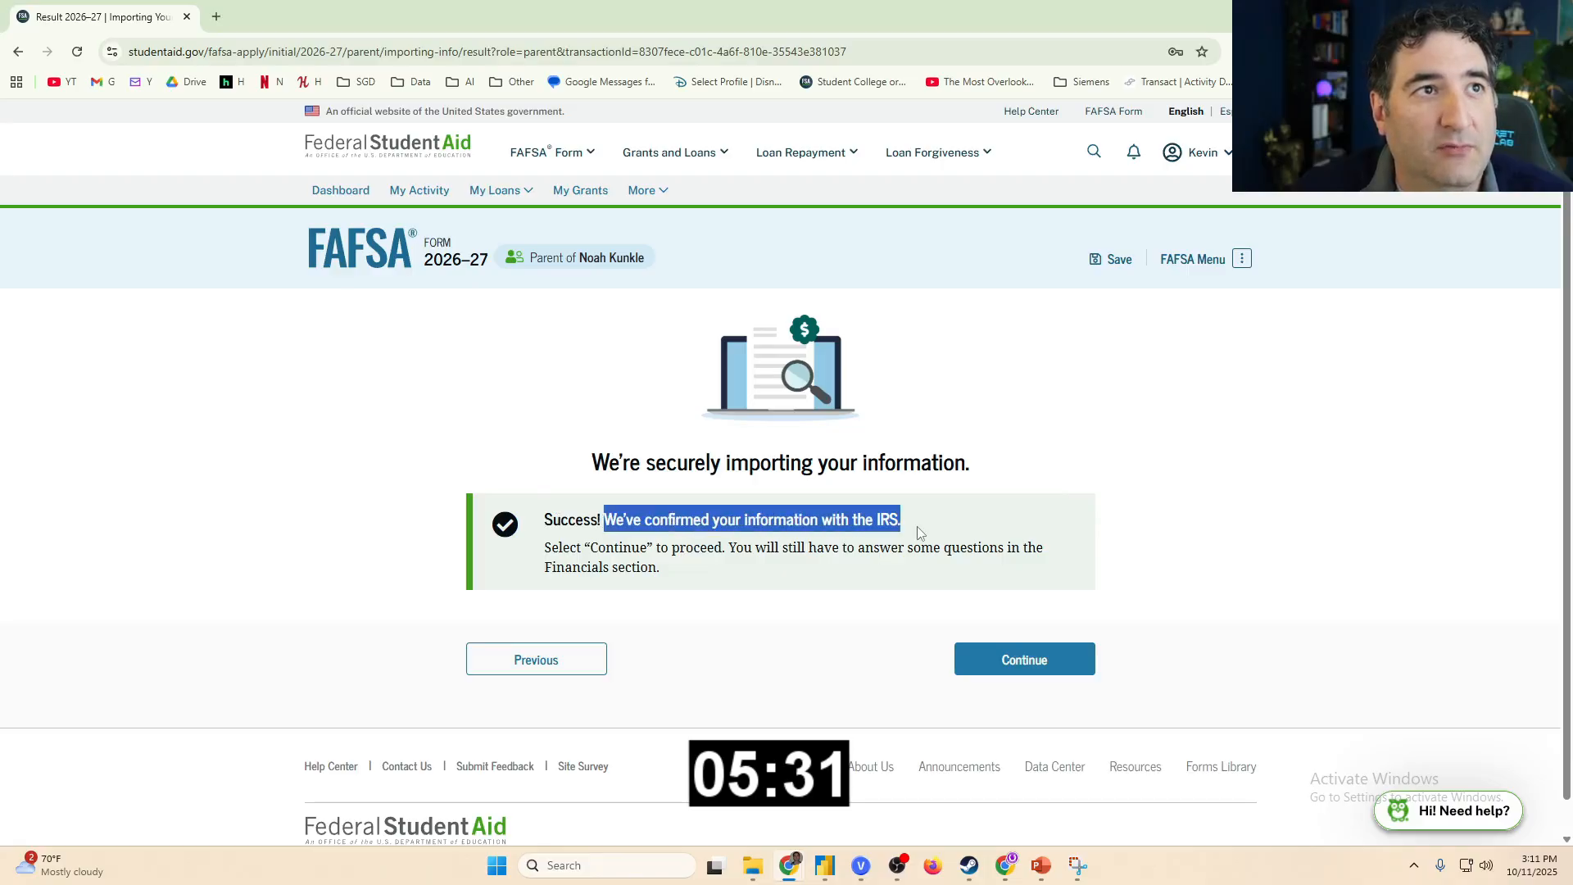
pyautogui.click(918, 532)
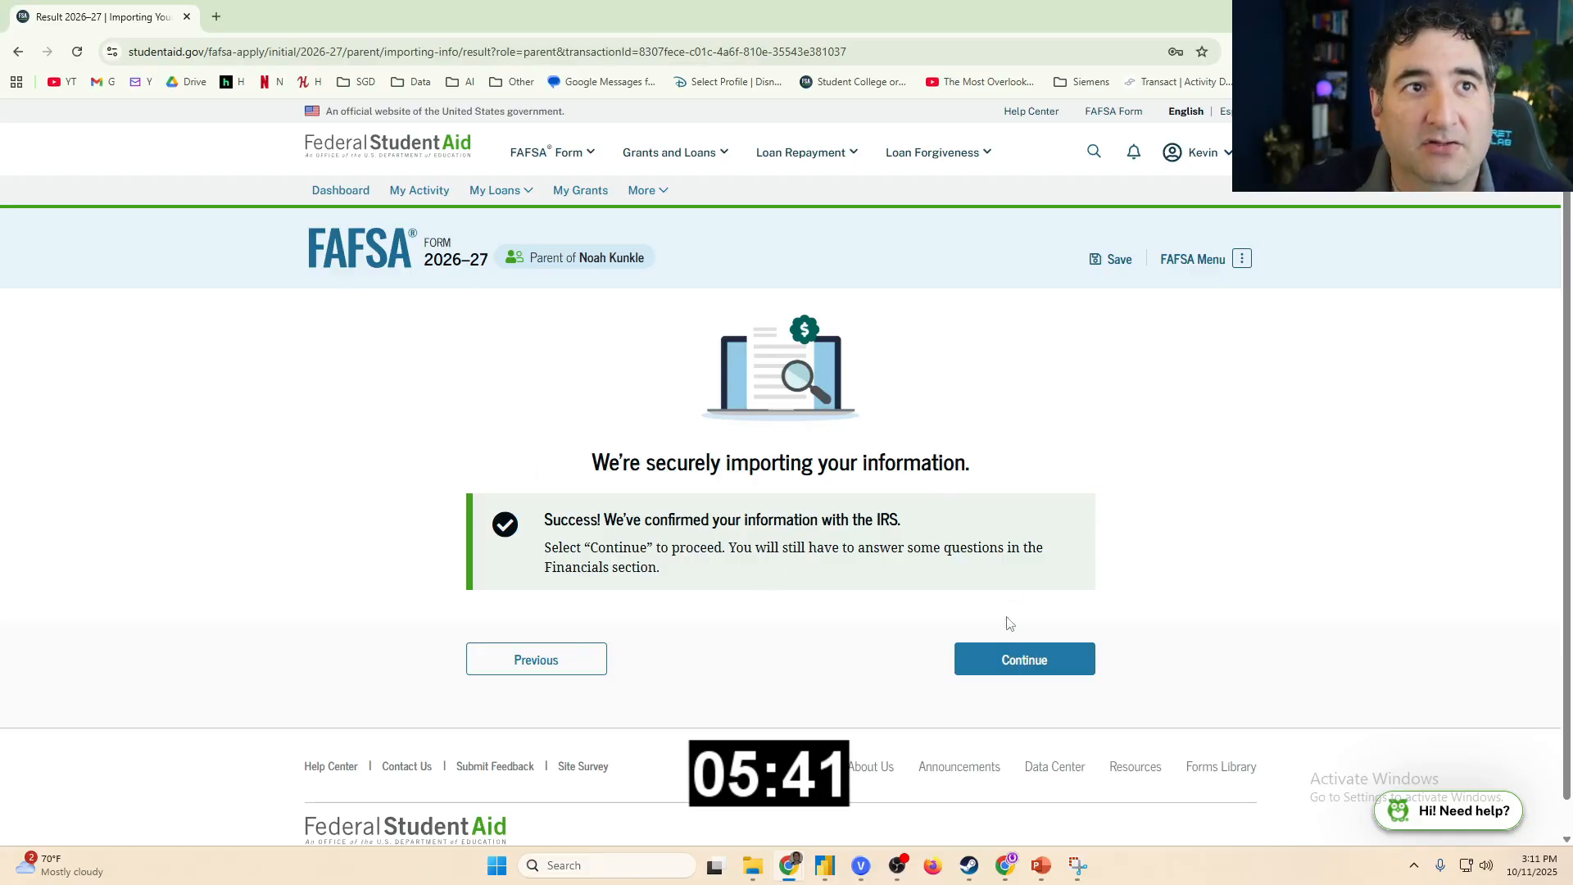
pyautogui.click(1016, 658)
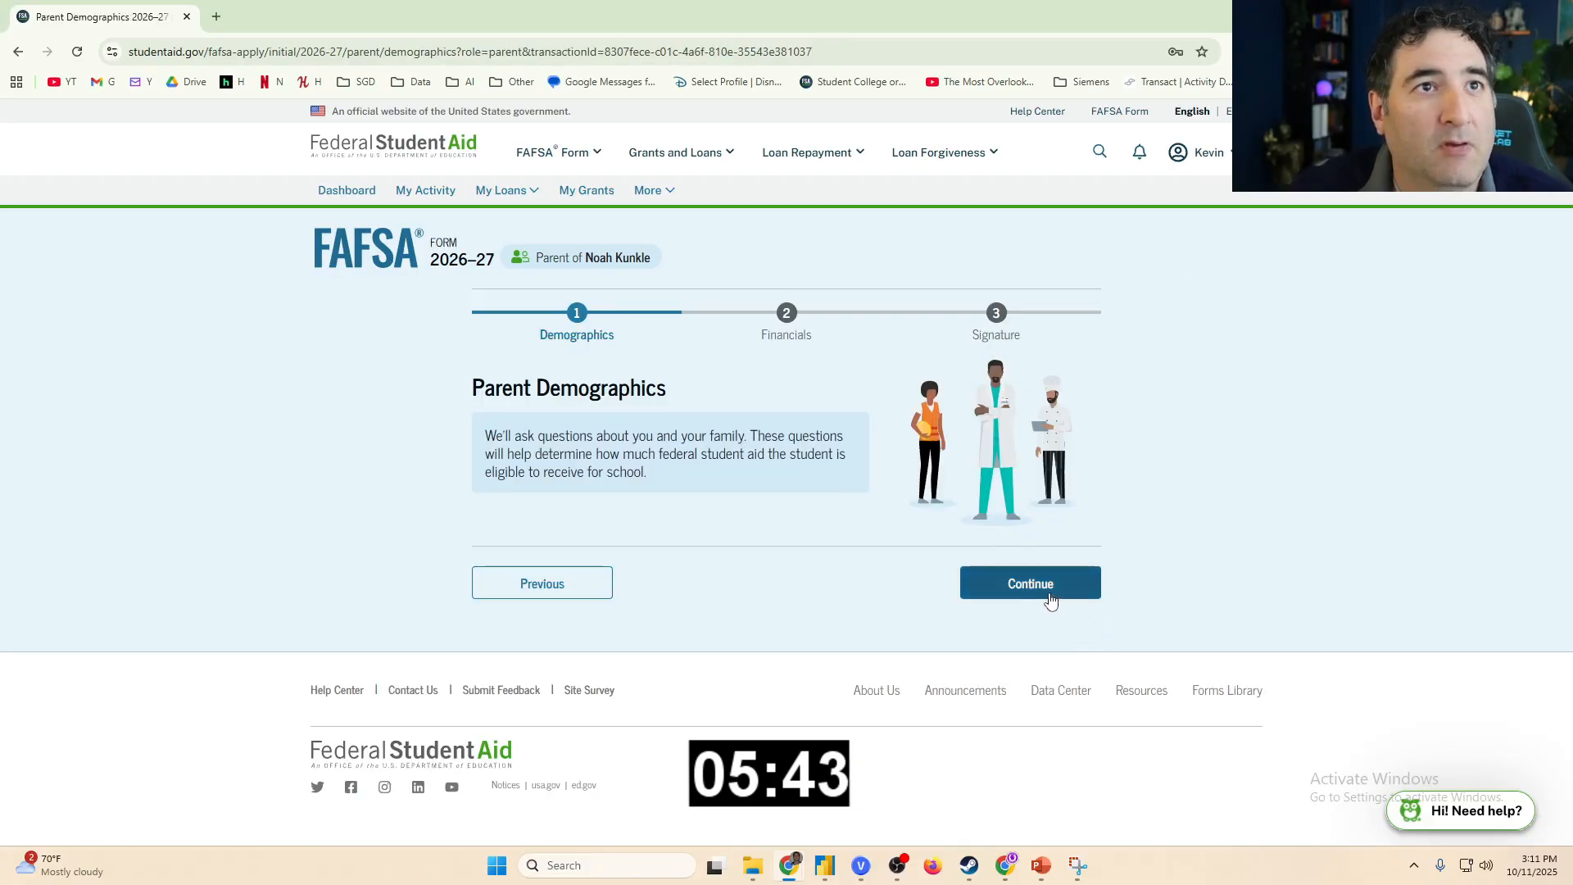
# Begin the Parent Demographics section and submit the parent's current marital status as Married (not separated).
pyautogui.click(1049, 598)
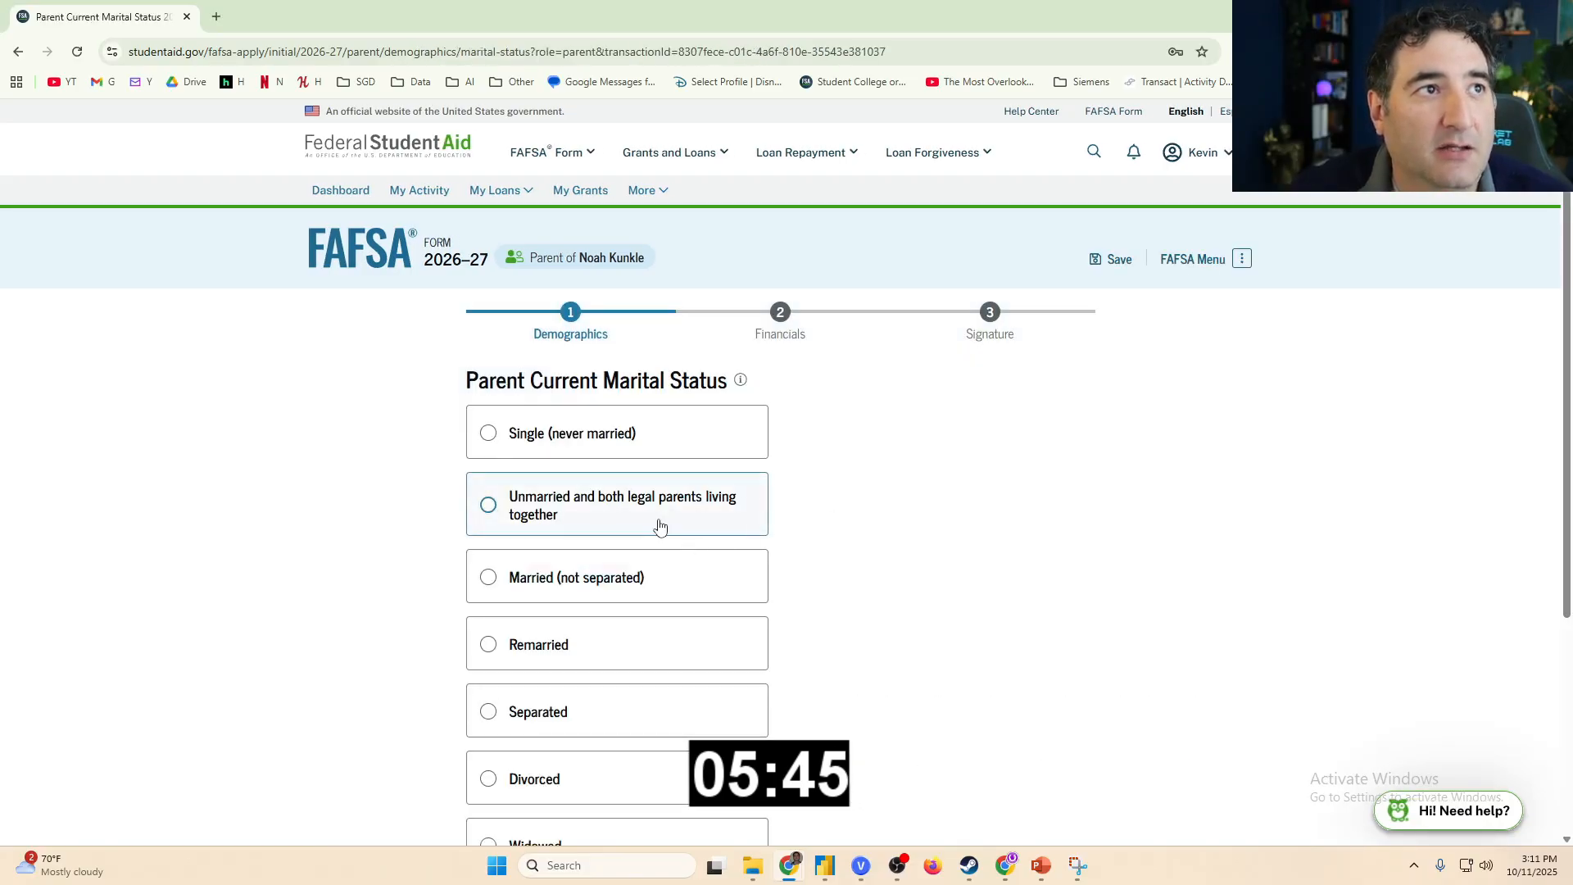
pyautogui.click(565, 586)
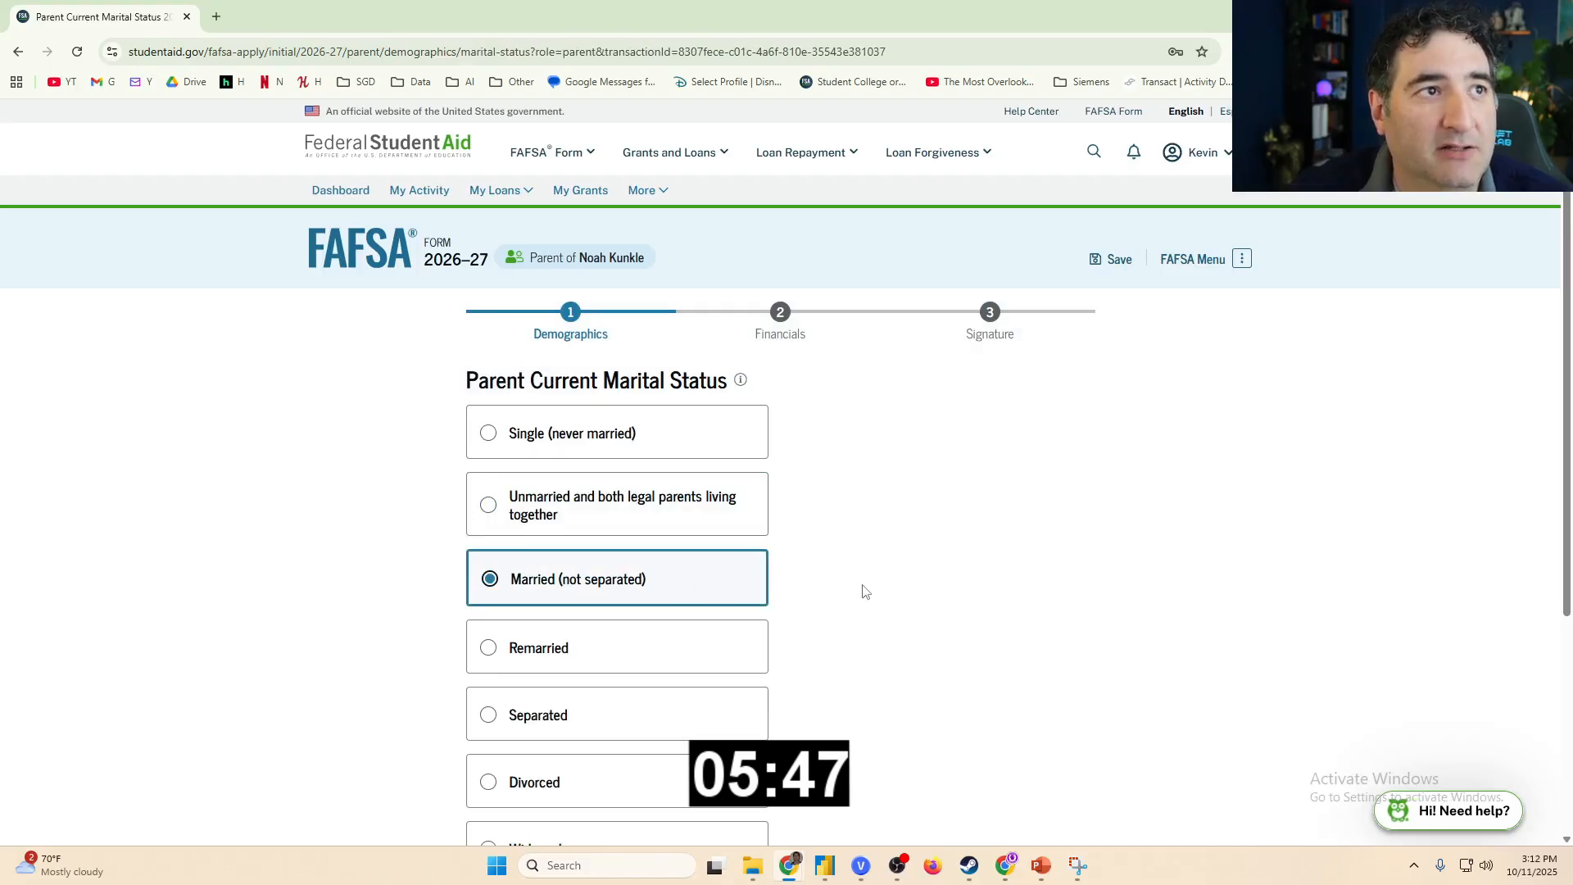
pyautogui.scroll(-3, 866, 590)
pyautogui.click(1000, 702)
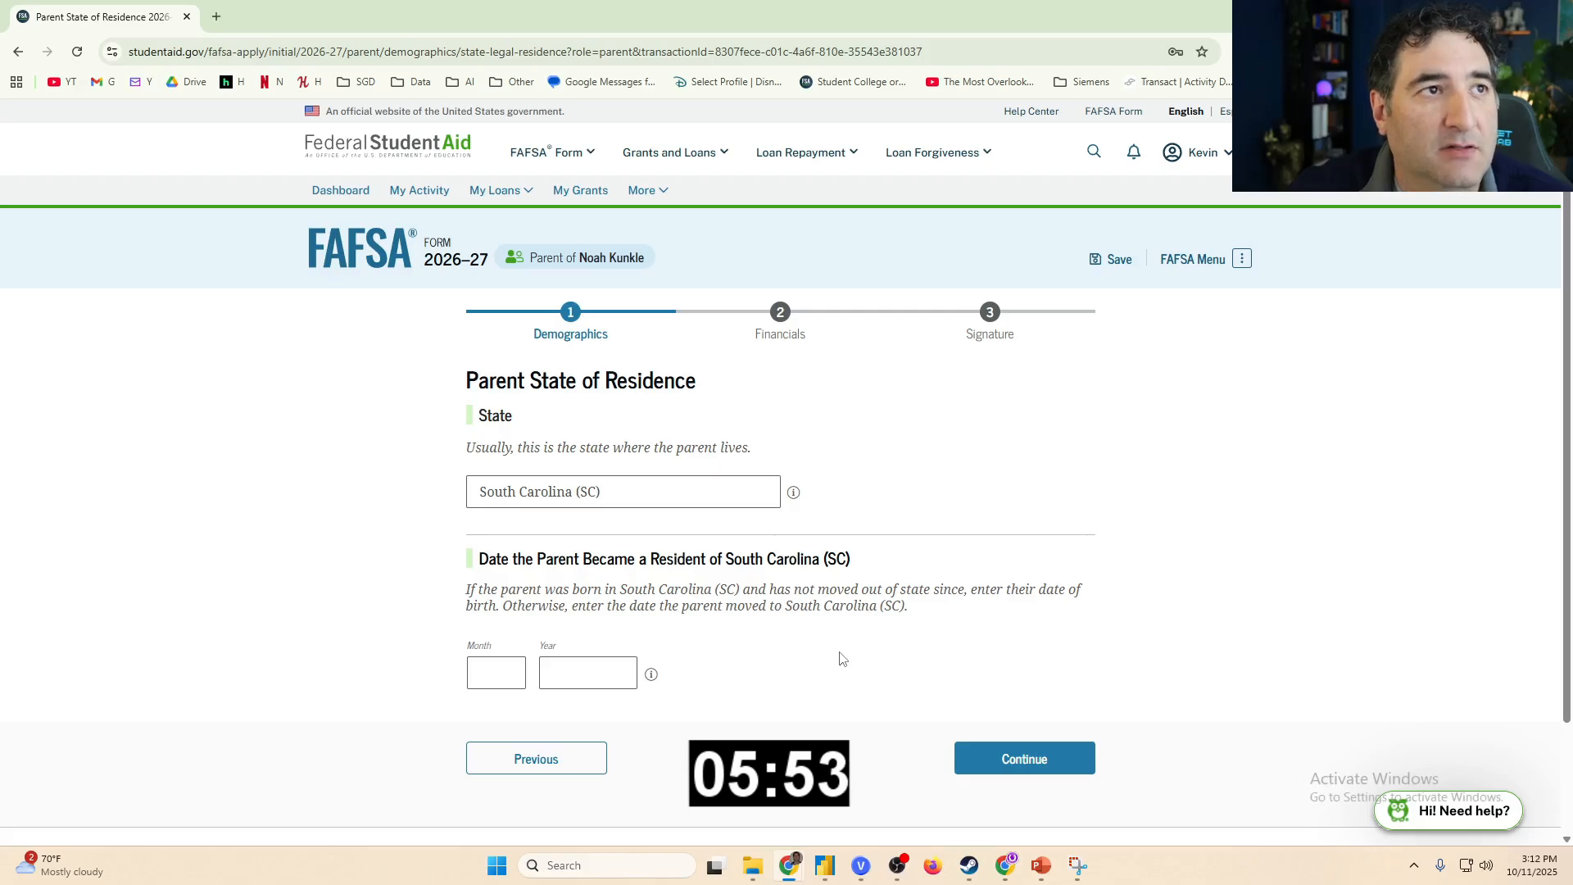
# Set the date the parent became a South Carolina resident to month 8 and year 2004, and continue.
pyautogui.scroll(-1, 843, 659)
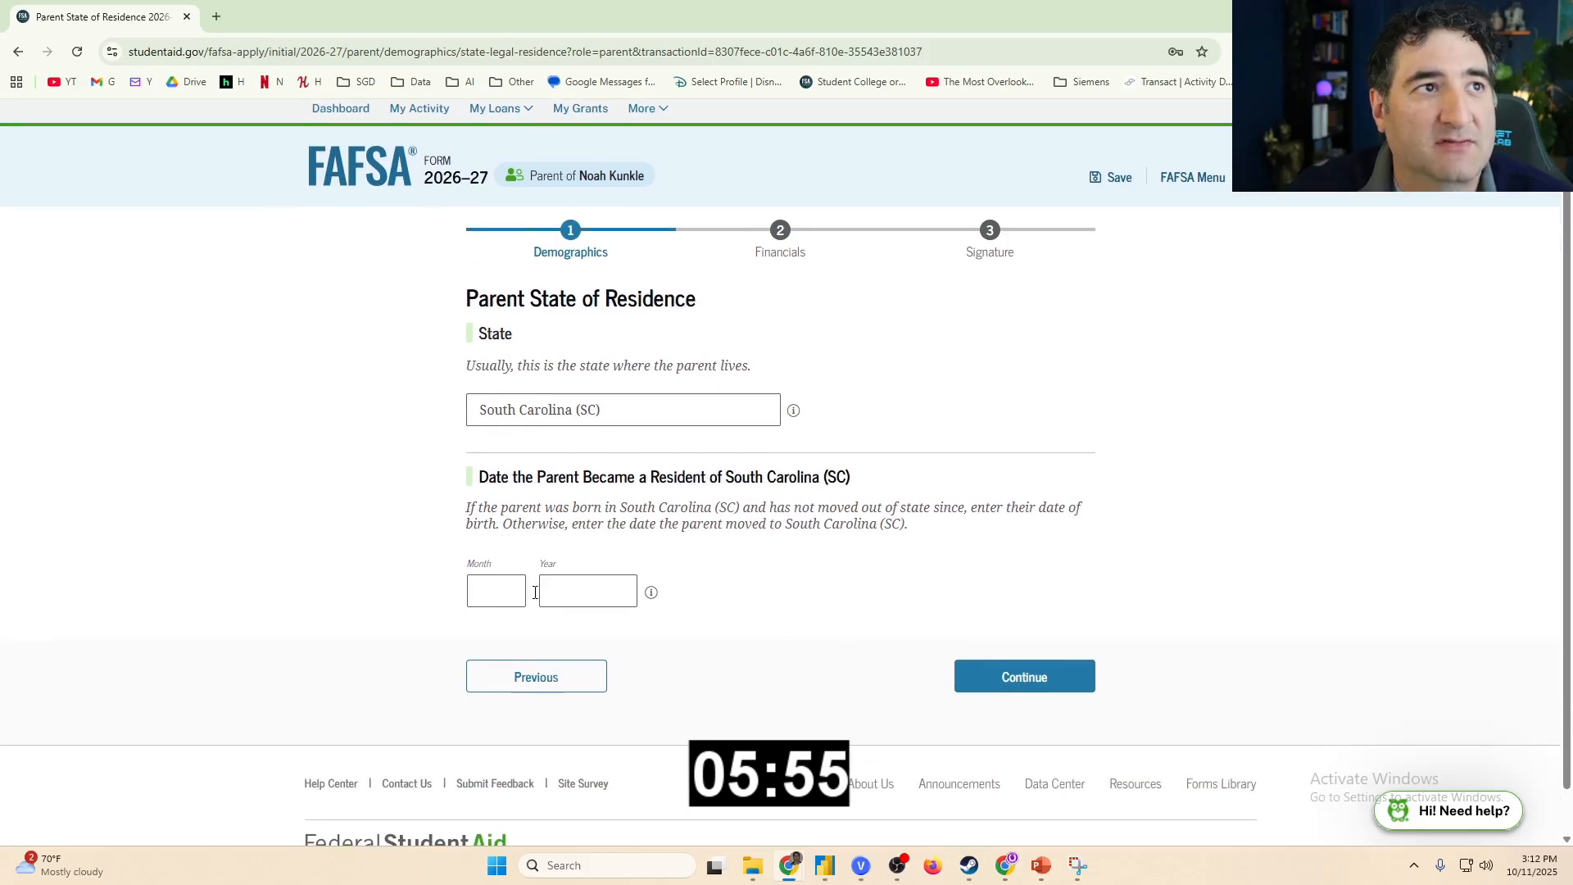
pyautogui.click(500, 588)
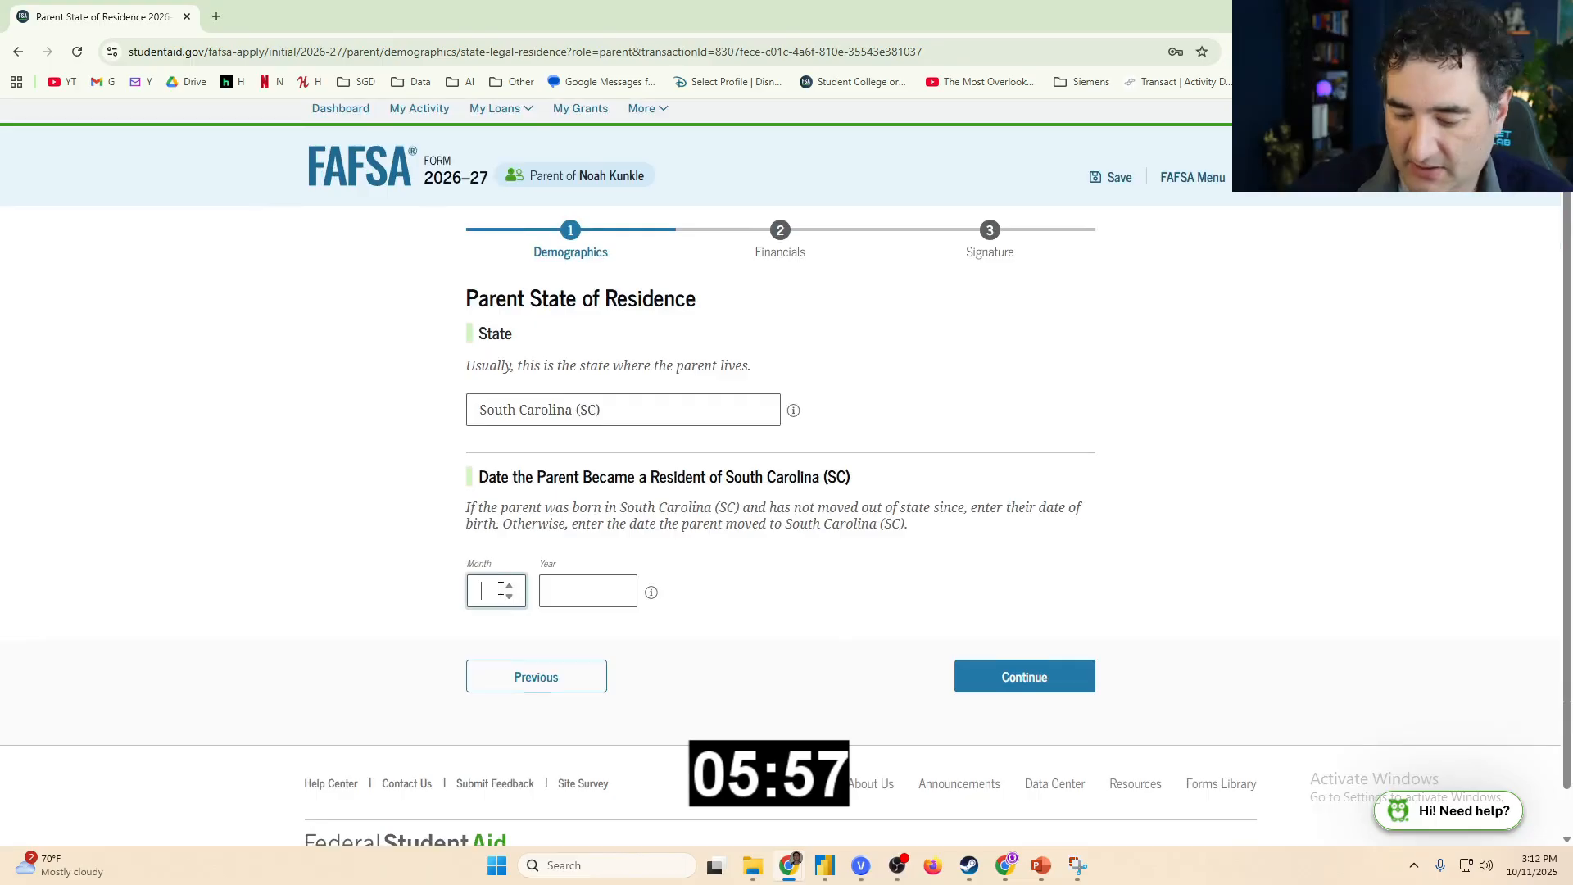
pyautogui.write('6')
pyautogui.click(583, 588)
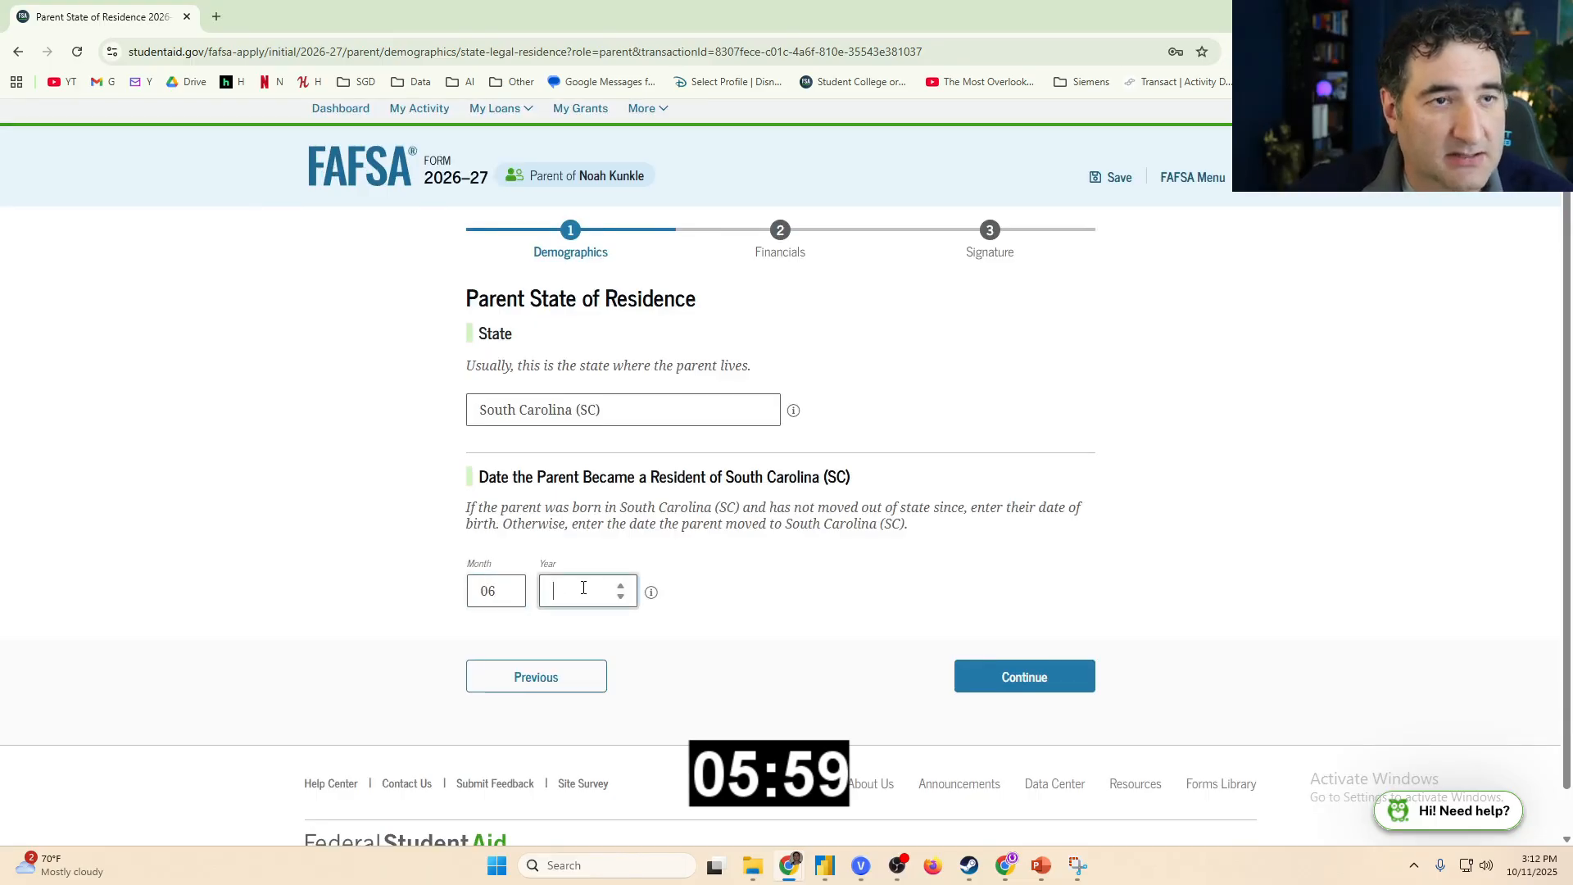
pyautogui.write('2004')
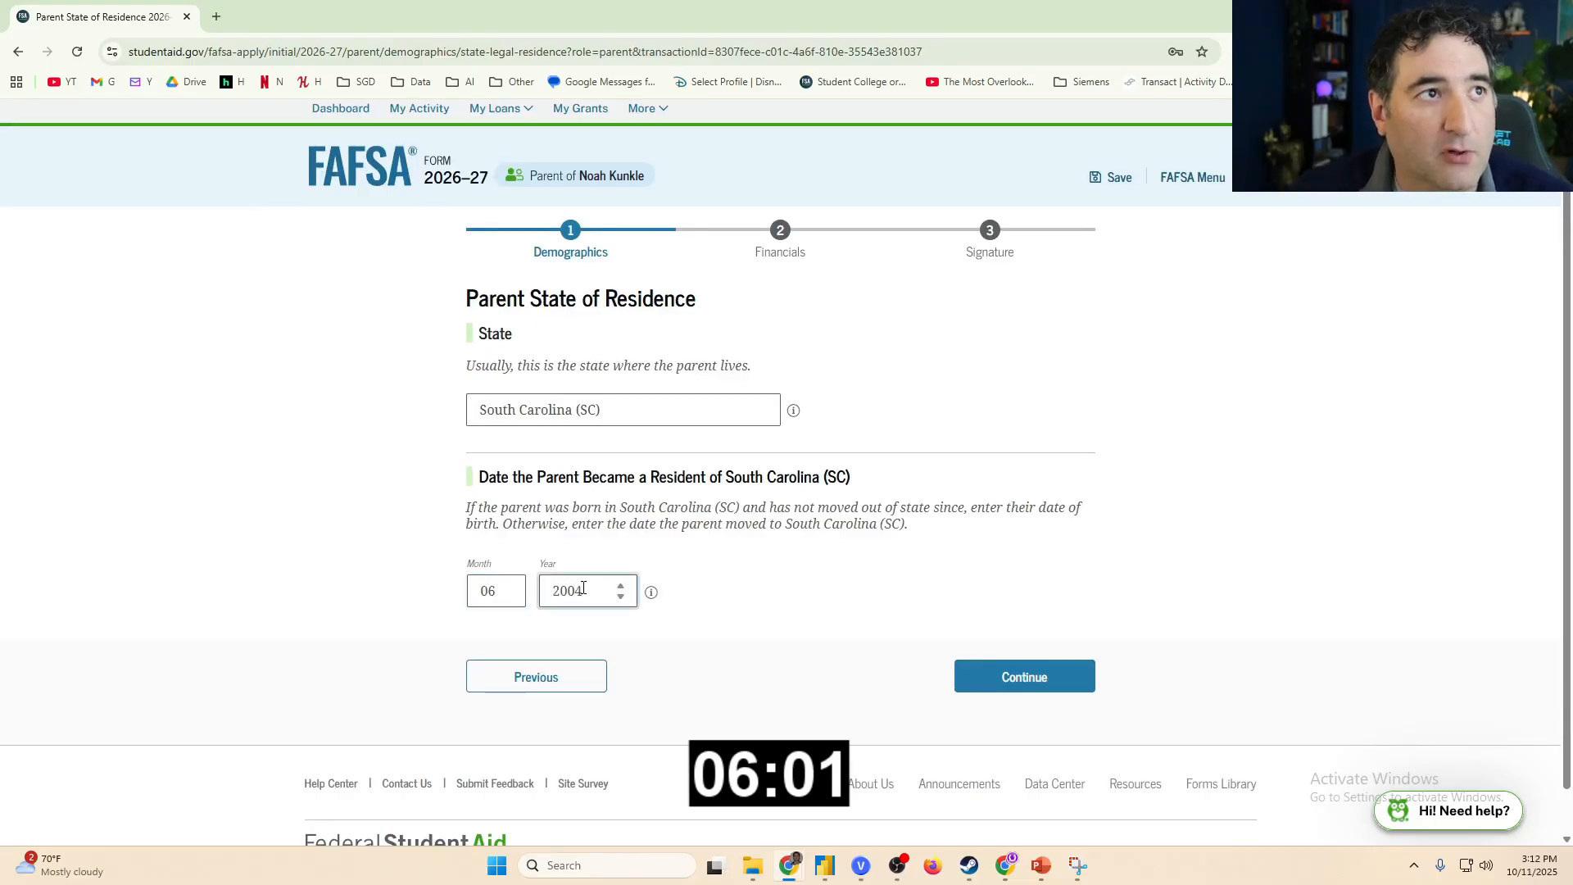
pyautogui.moveTo(497, 589); pyautogui.dragTo(472, 588)
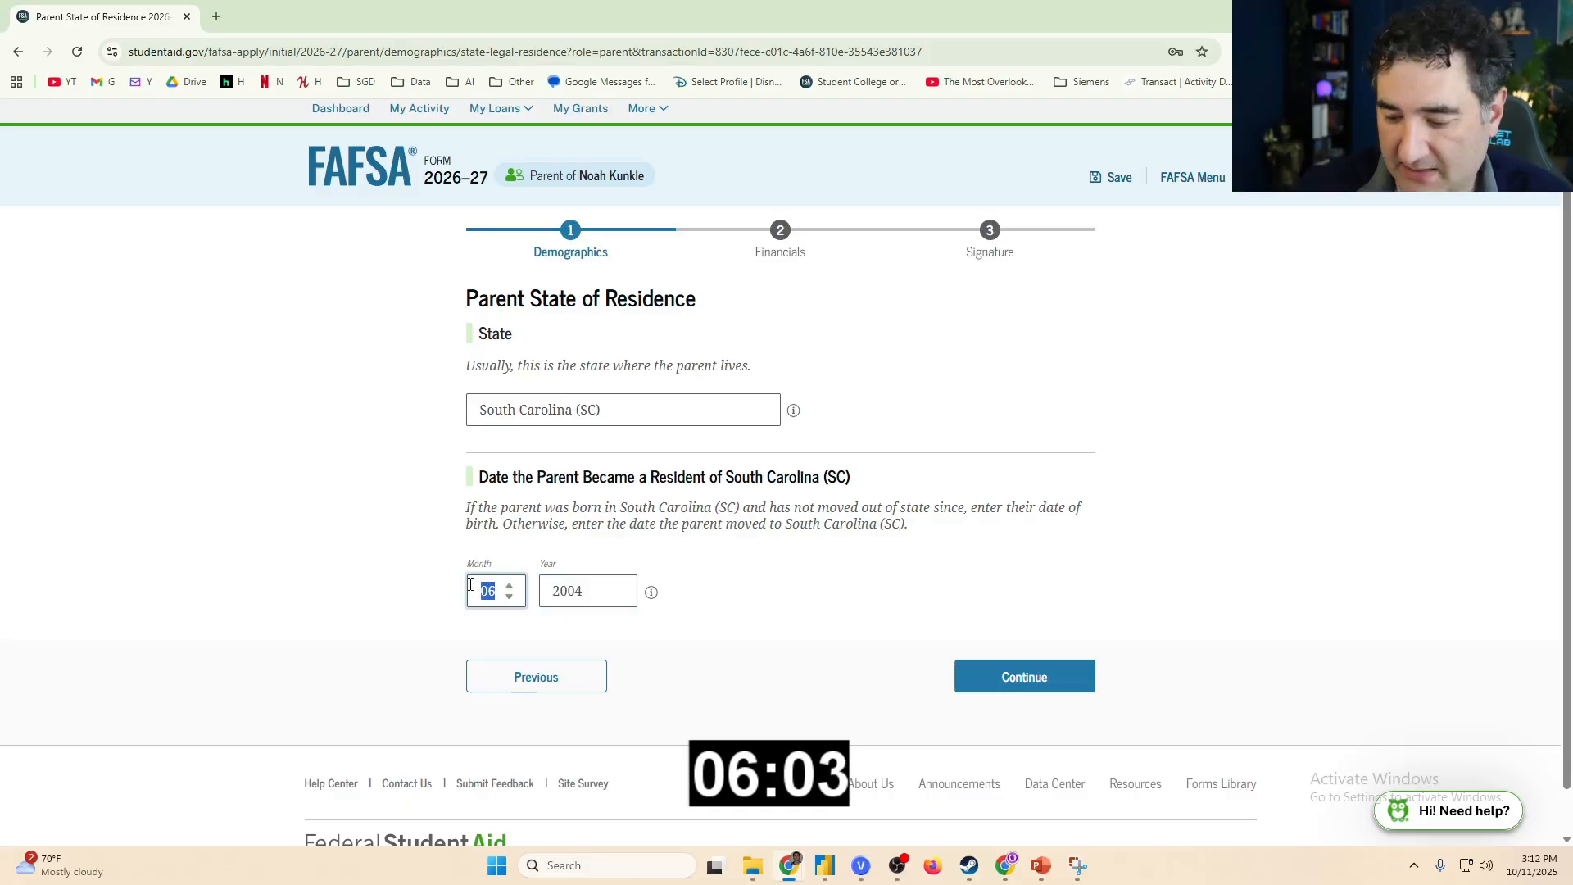
pyautogui.write('8')
pyautogui.click(1023, 677)
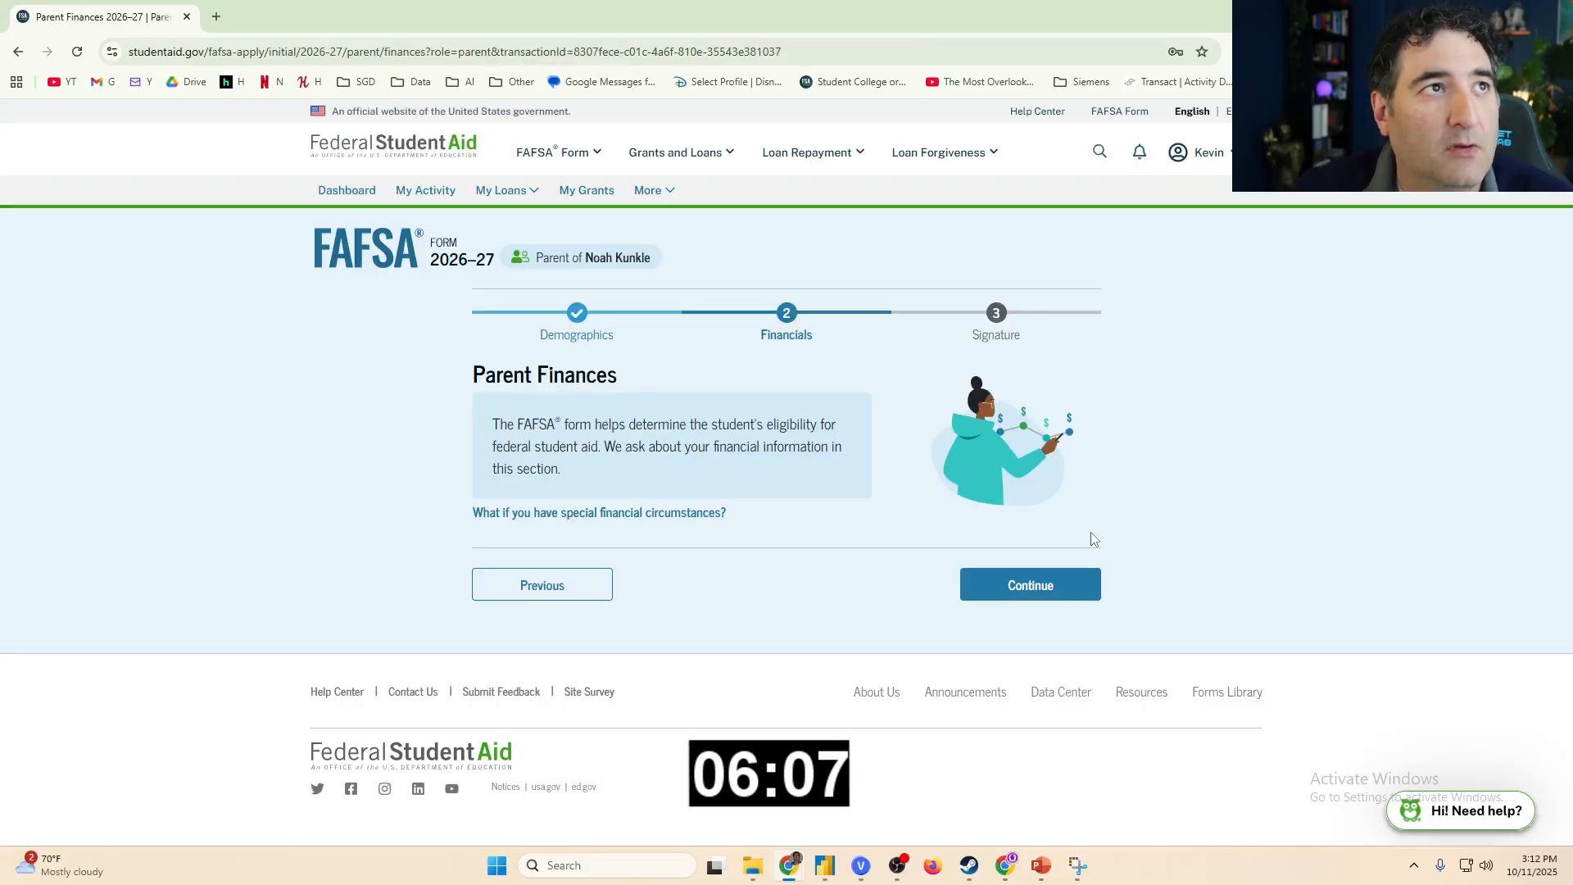
# Begin the Parent Finances section and submit "None of these apply" for the federal benefits received in 2024 or 2025.
pyautogui.click(1010, 588)
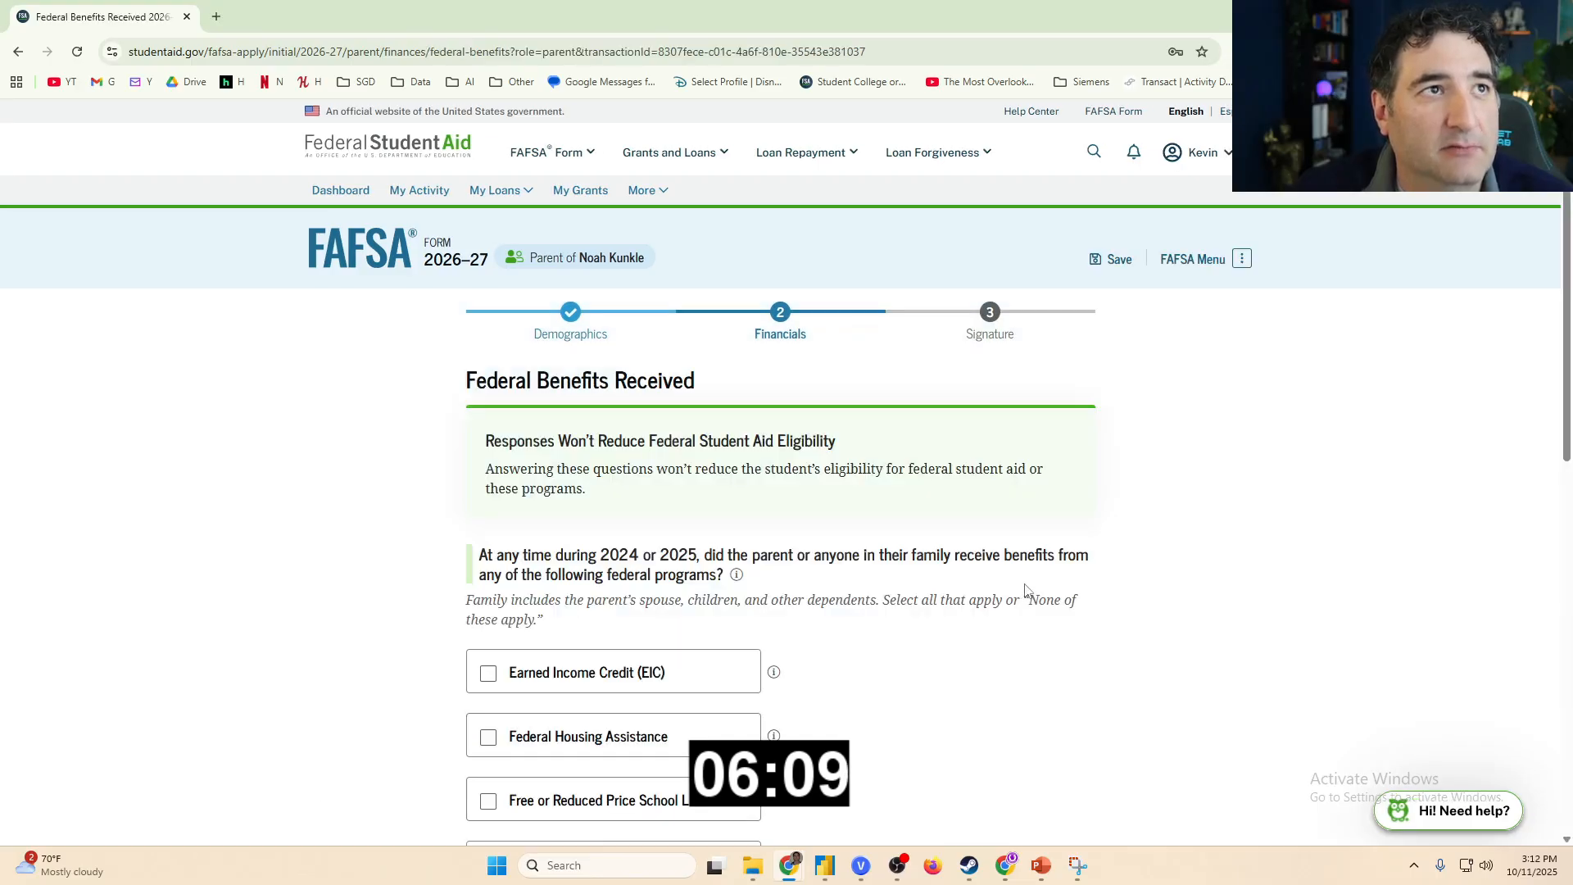
pyautogui.scroll(-2, 986, 591)
pyautogui.scroll(-1, 987, 591)
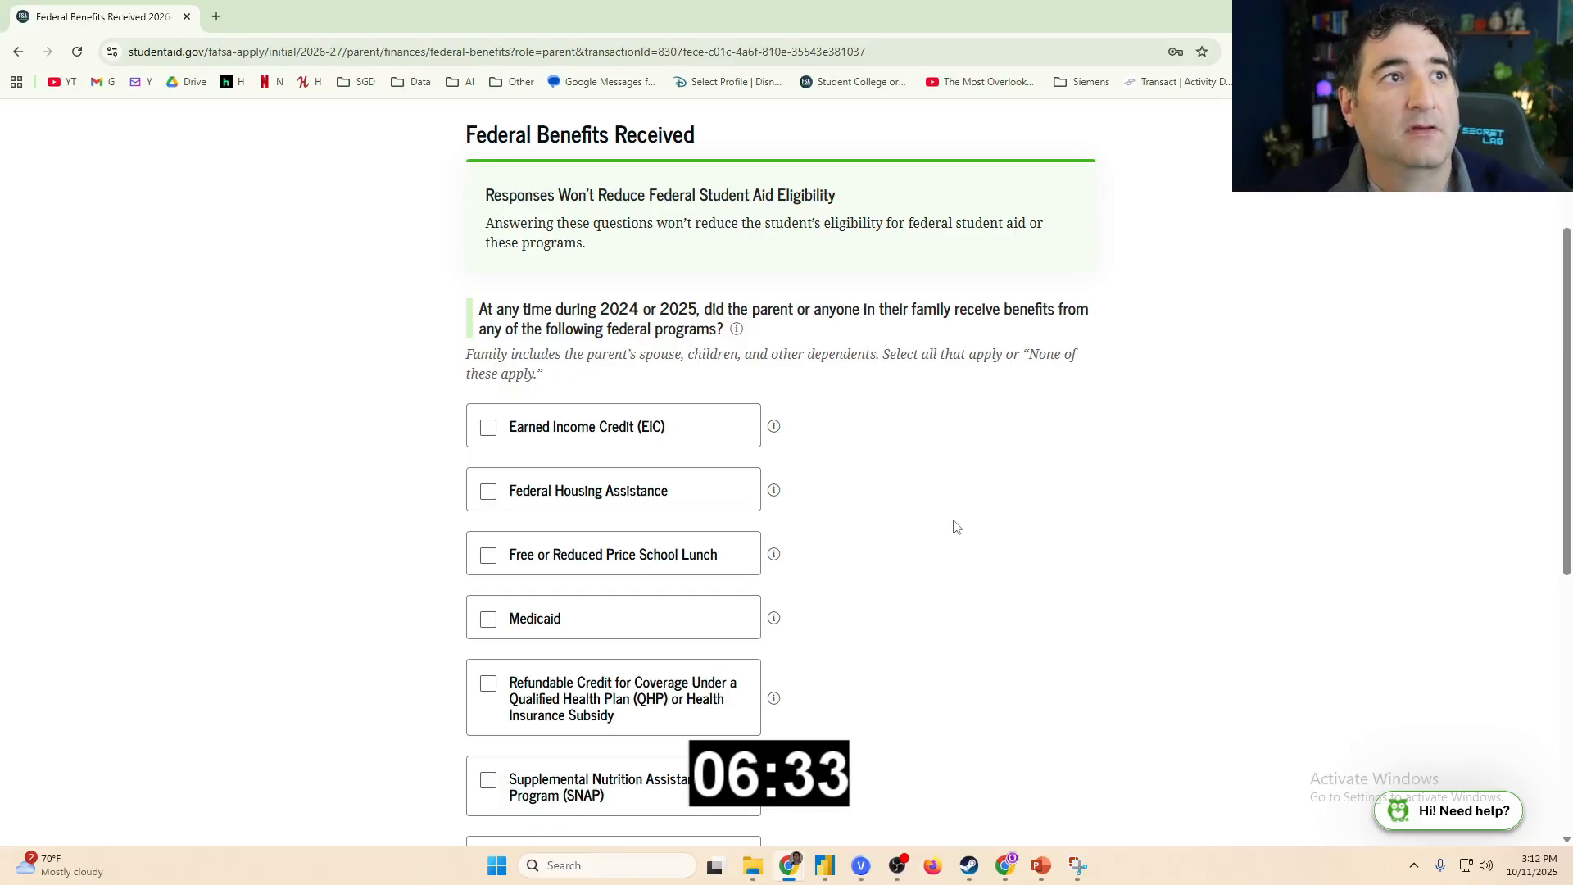
pyautogui.scroll(-2, 954, 527)
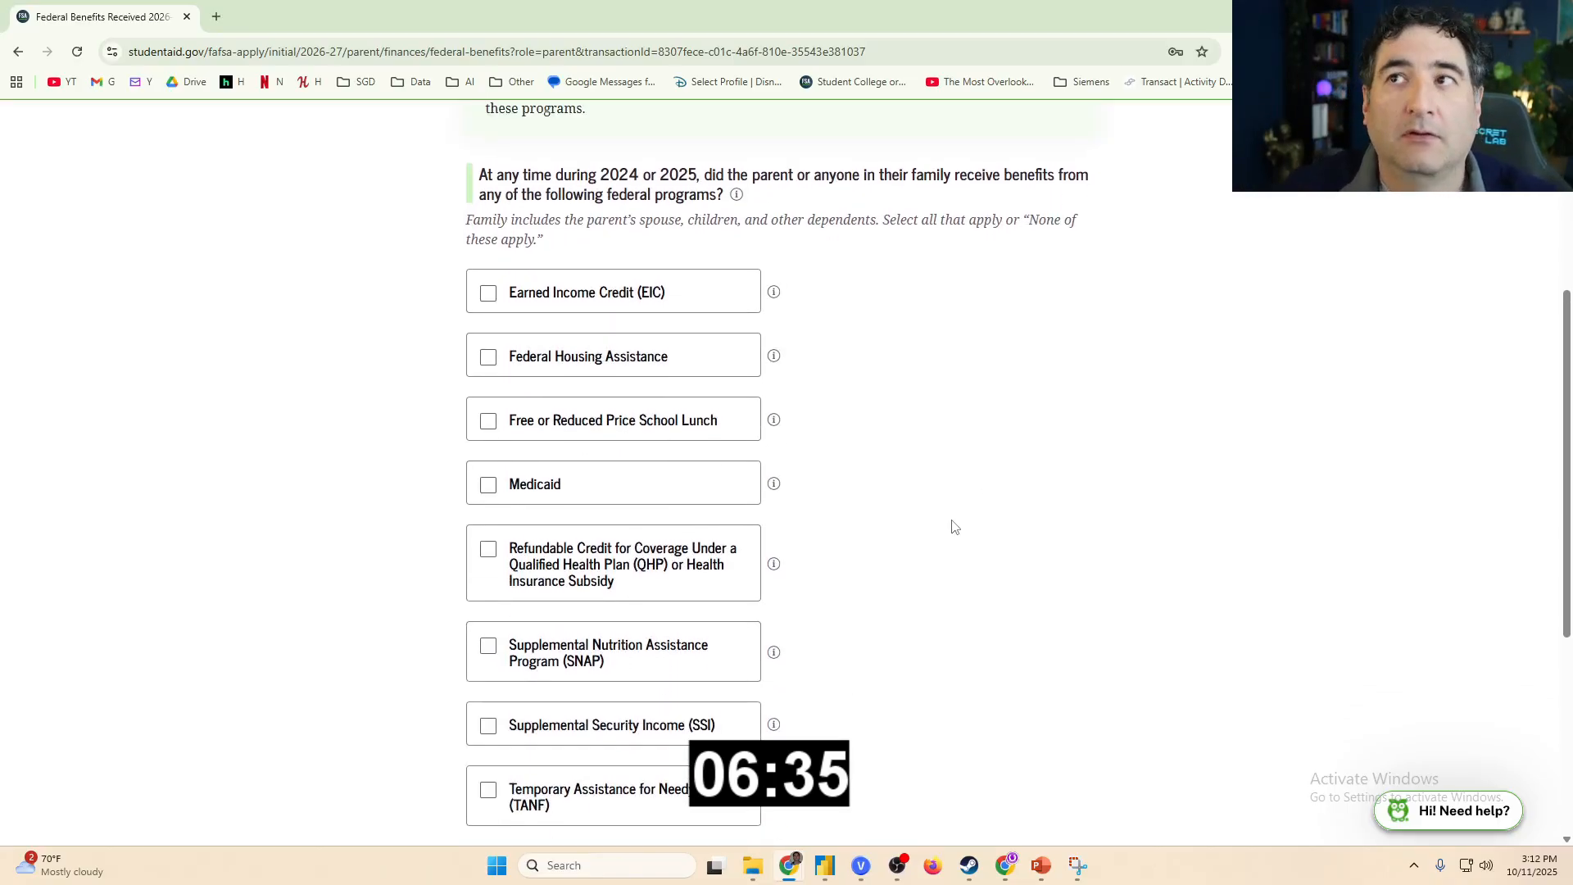
pyautogui.scroll(2, 955, 527)
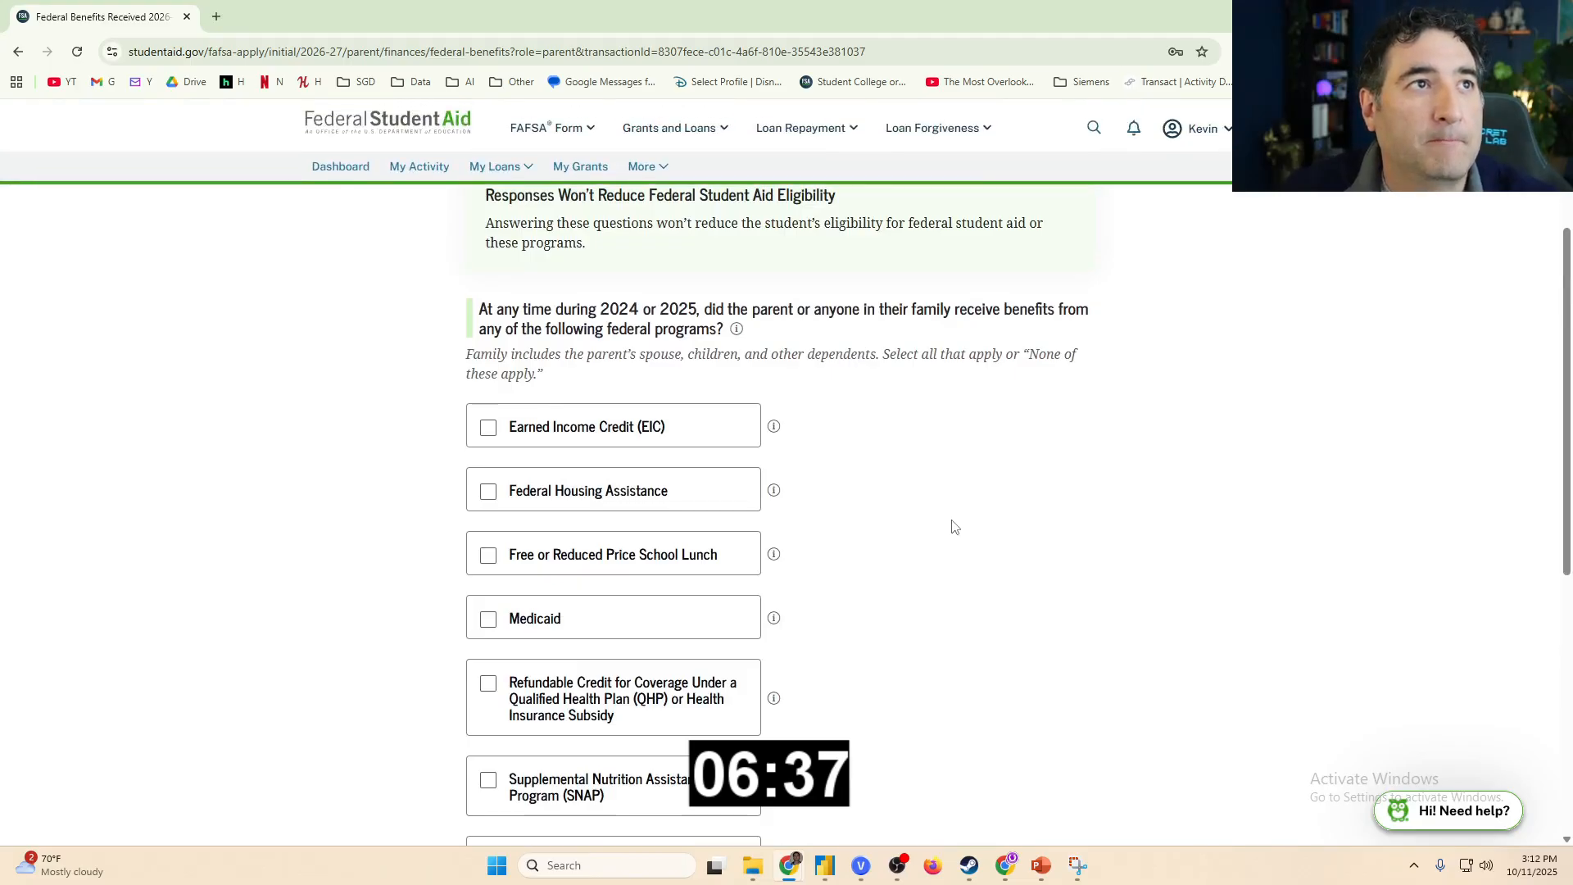
pyautogui.scroll(-6, 955, 527)
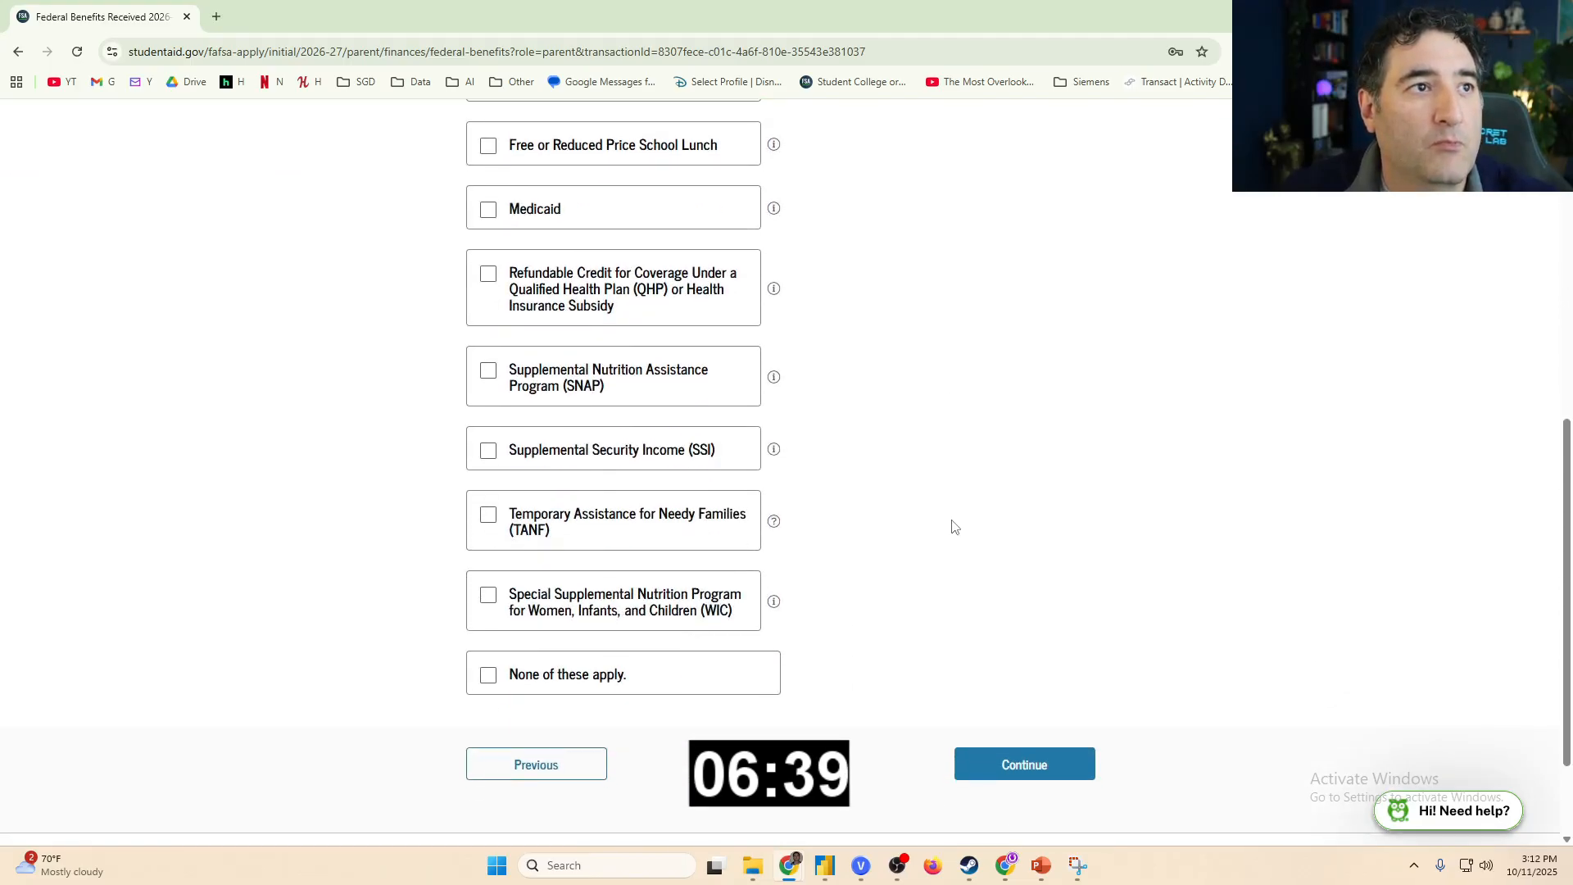
pyautogui.click(594, 687)
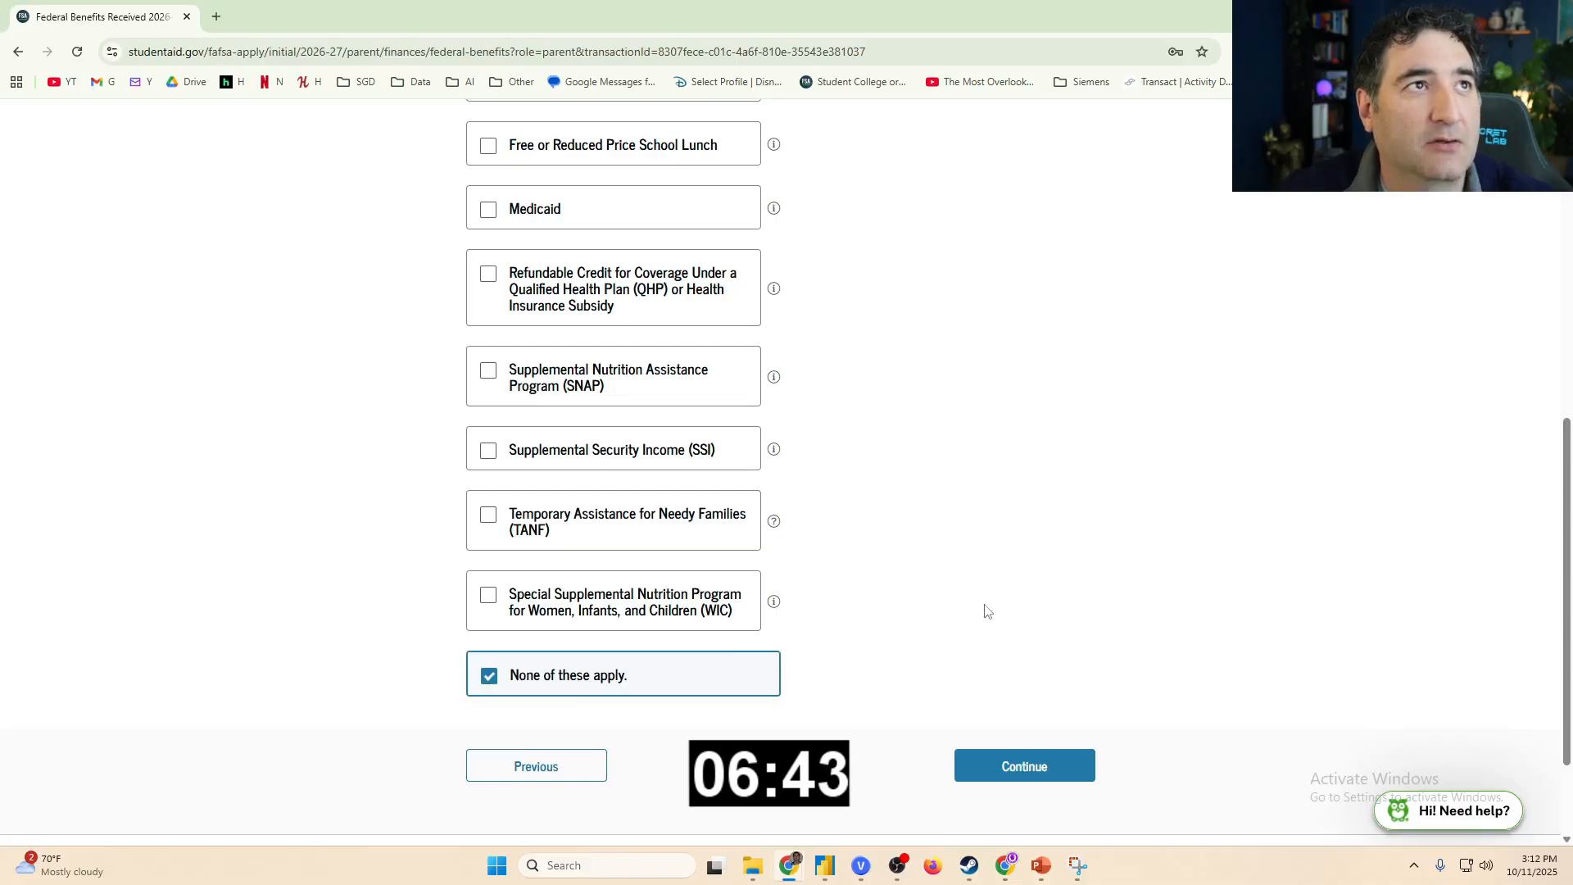
pyautogui.click(1031, 775)
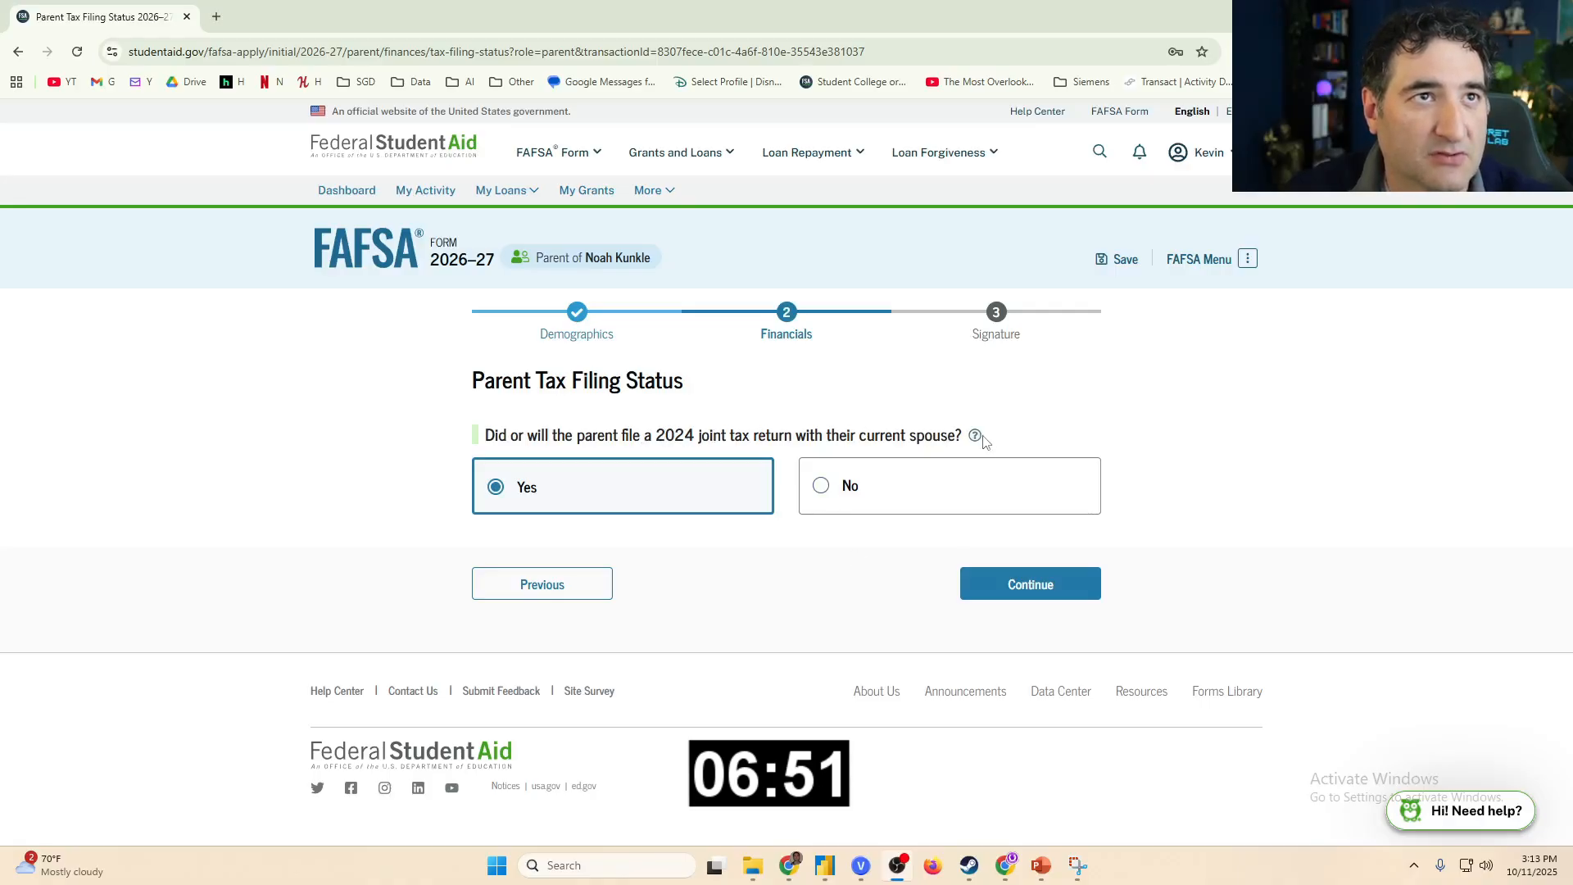
# Submit Yes for the parent's 2024 joint tax return and No for a family size different from the tax return.
pyautogui.click(1031, 593)
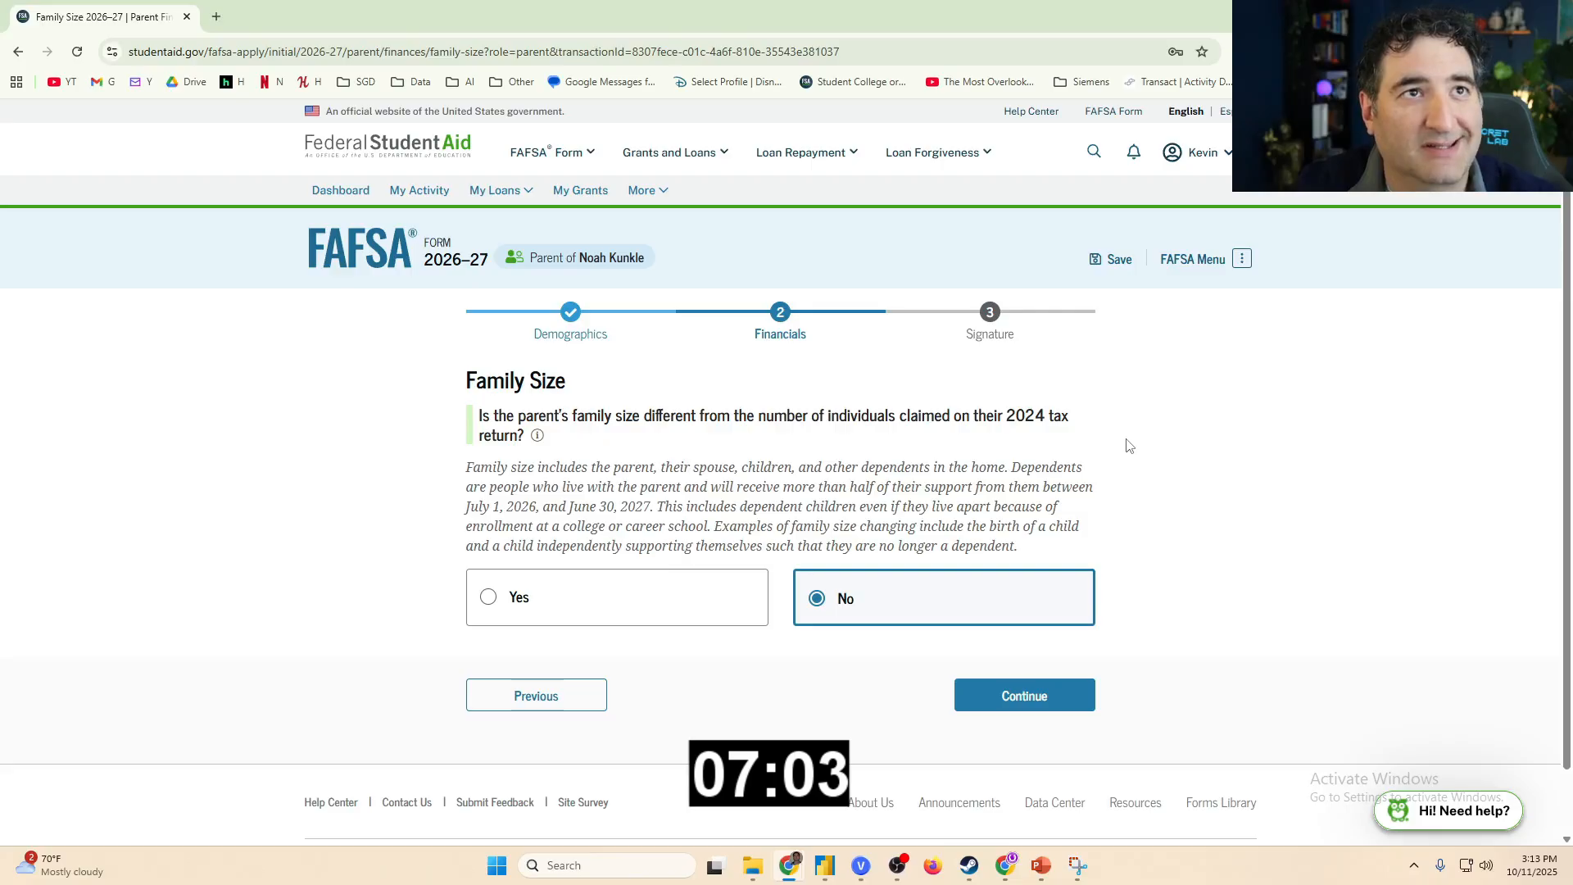
pyautogui.click(1039, 702)
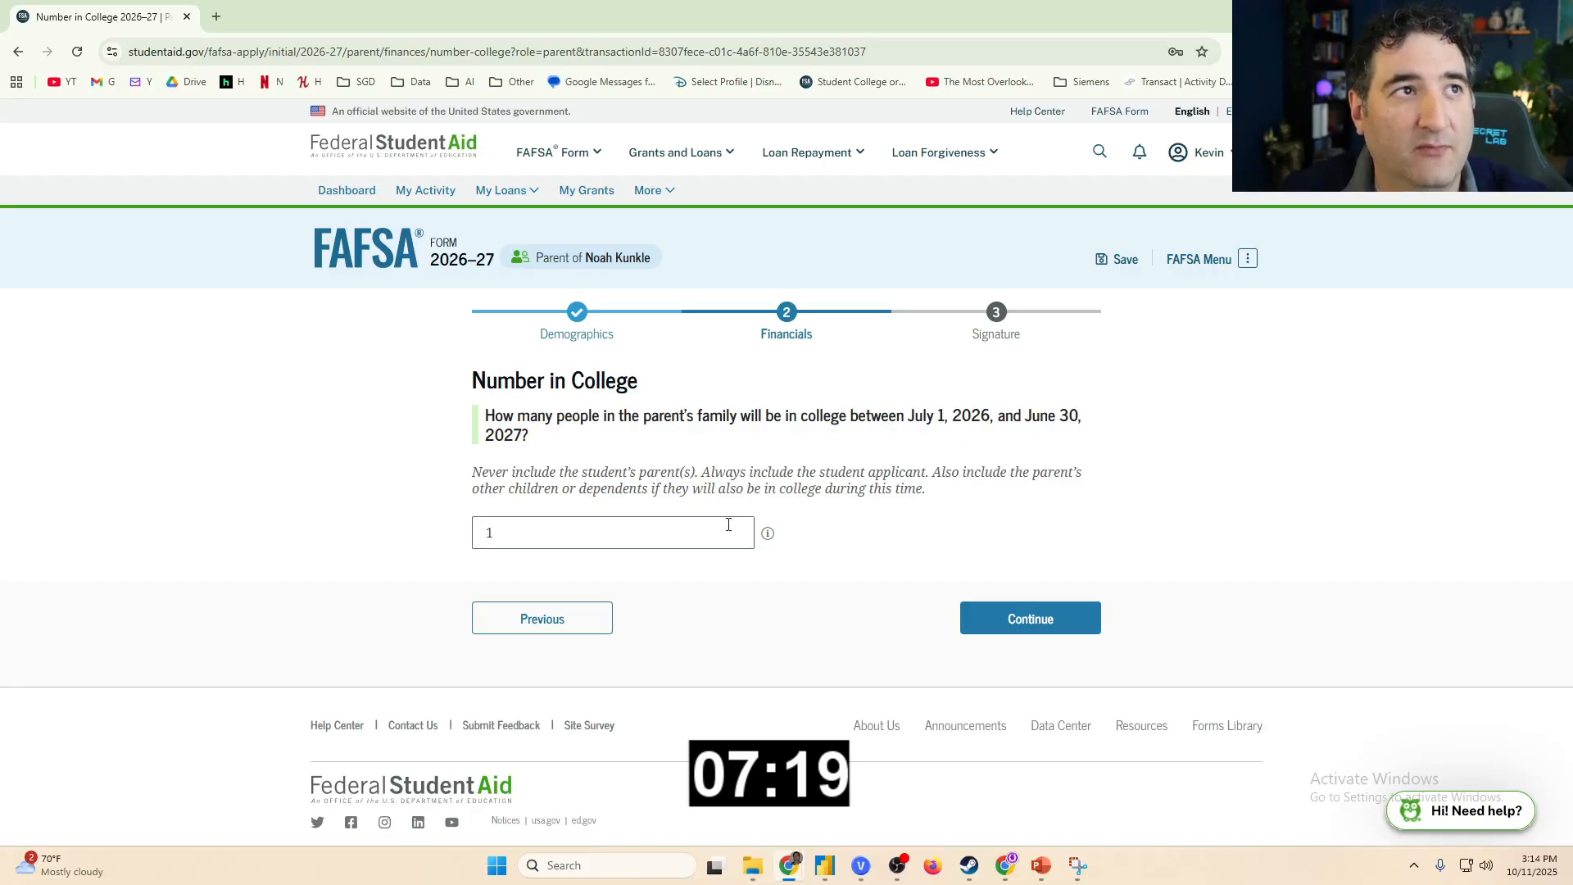
# Submit 1 as the number of family members in college and review the Parent 2024 Tax Return Information questions.
pyautogui.click(1003, 627)
pyautogui.scroll(-1, 1071, 588)
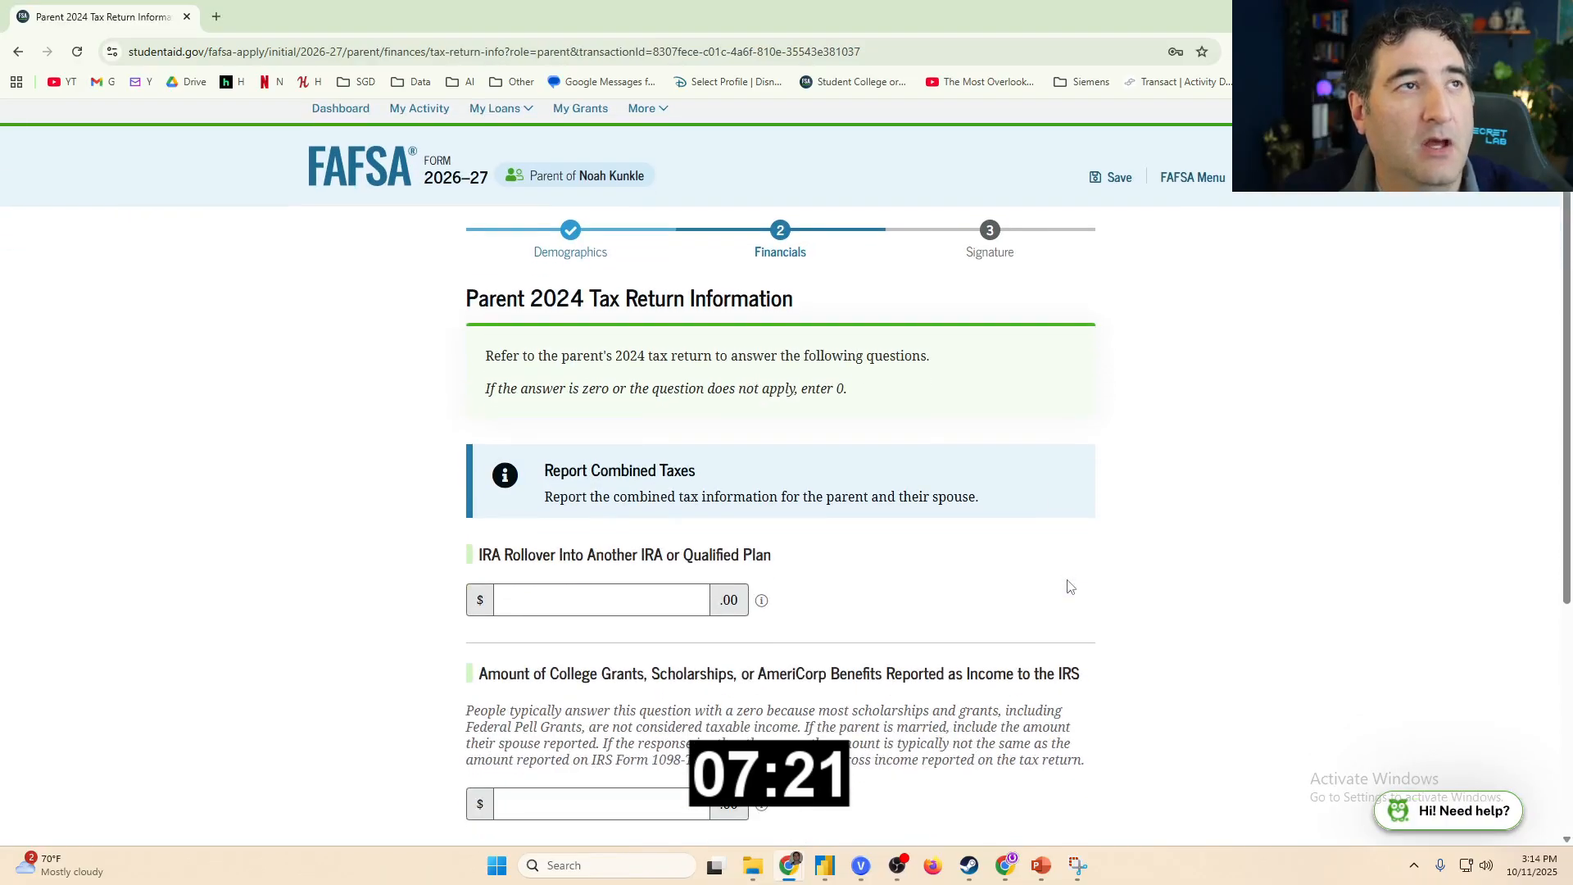
pyautogui.scroll(-1, 1069, 586)
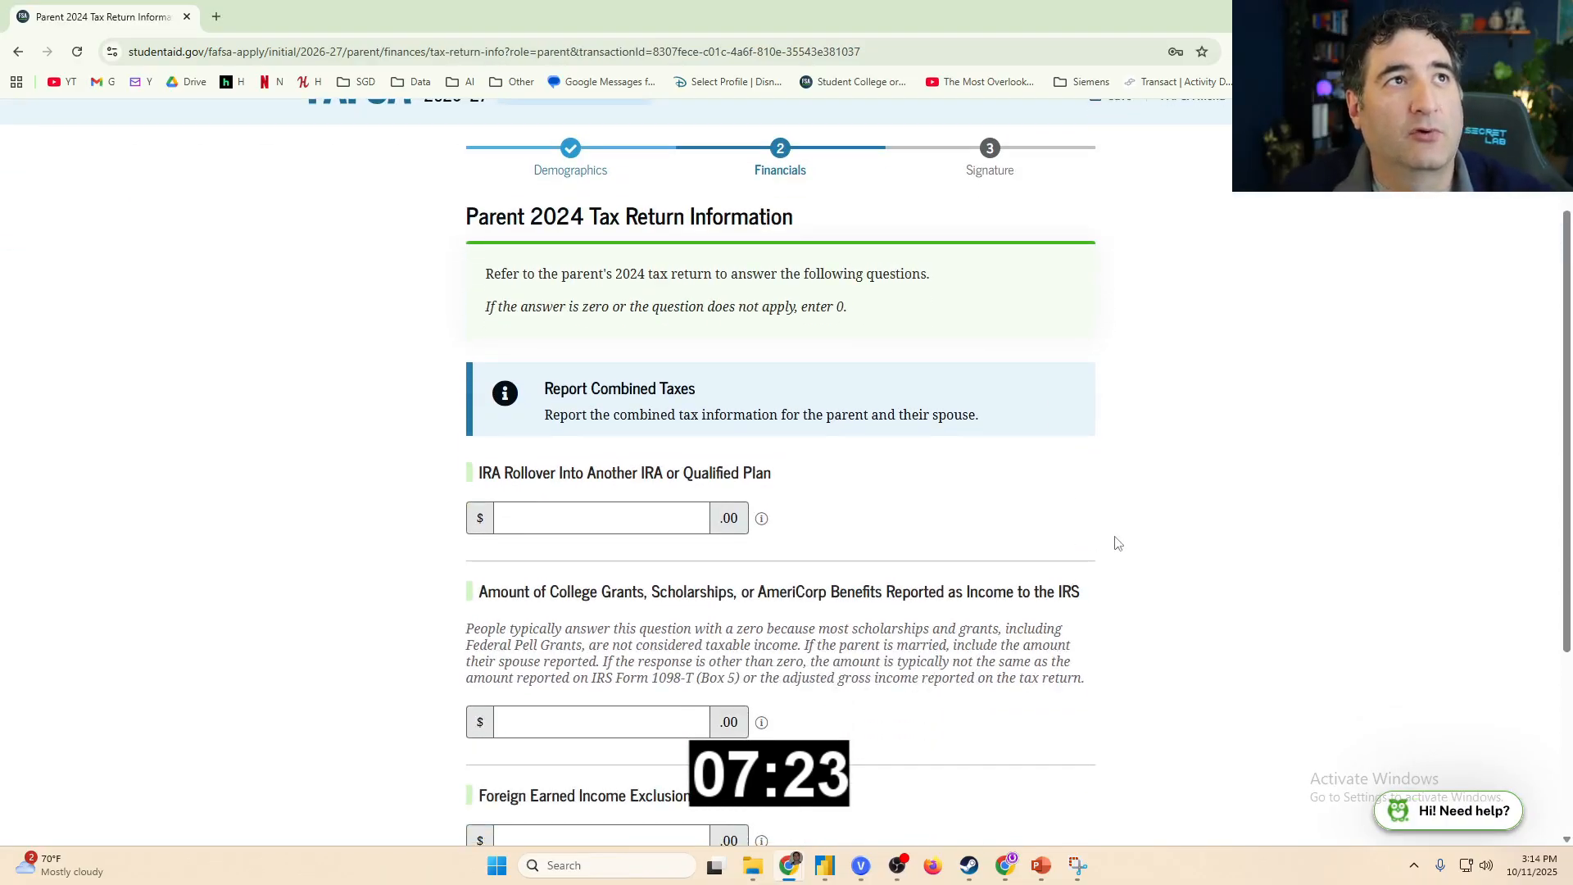
pyautogui.scroll(-3, 1114, 533)
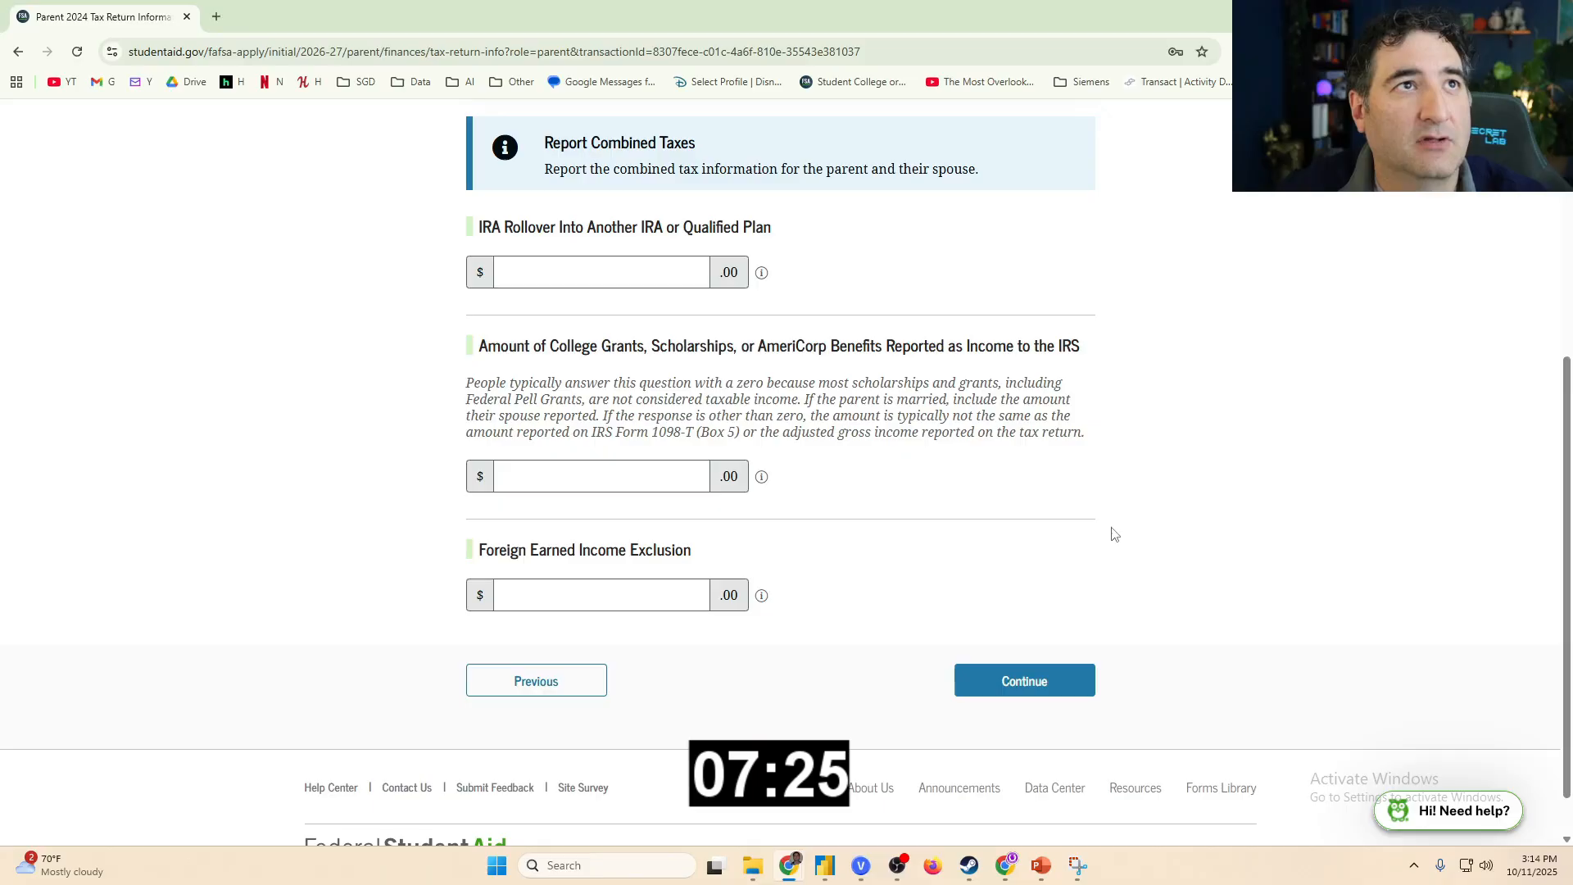
pyautogui.scroll(3, 1114, 534)
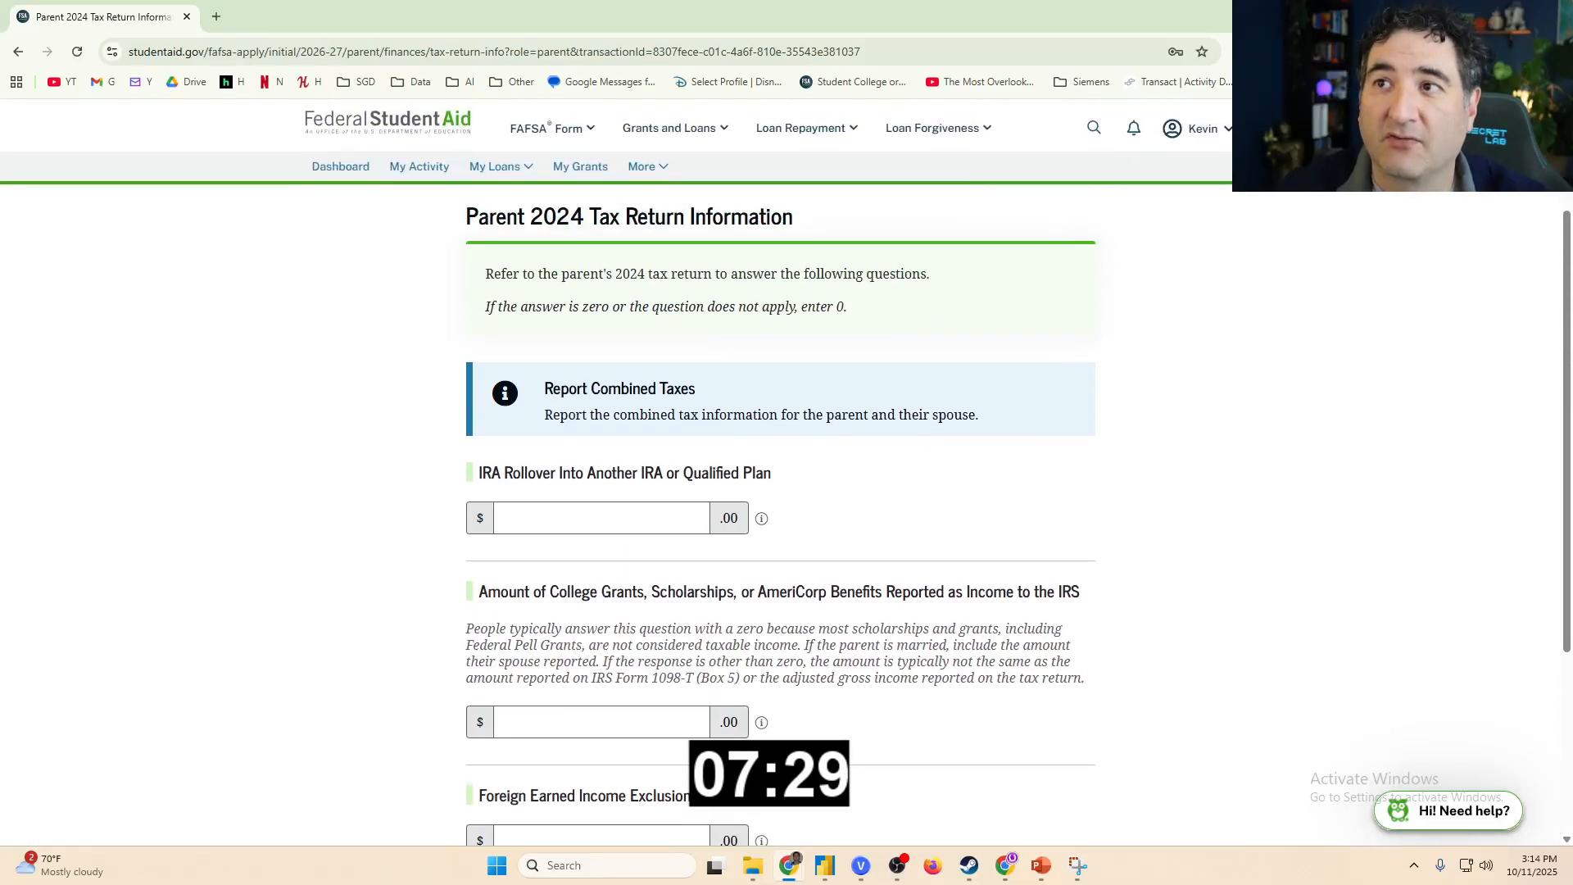
pyautogui.scroll(-3, 1344, 538)
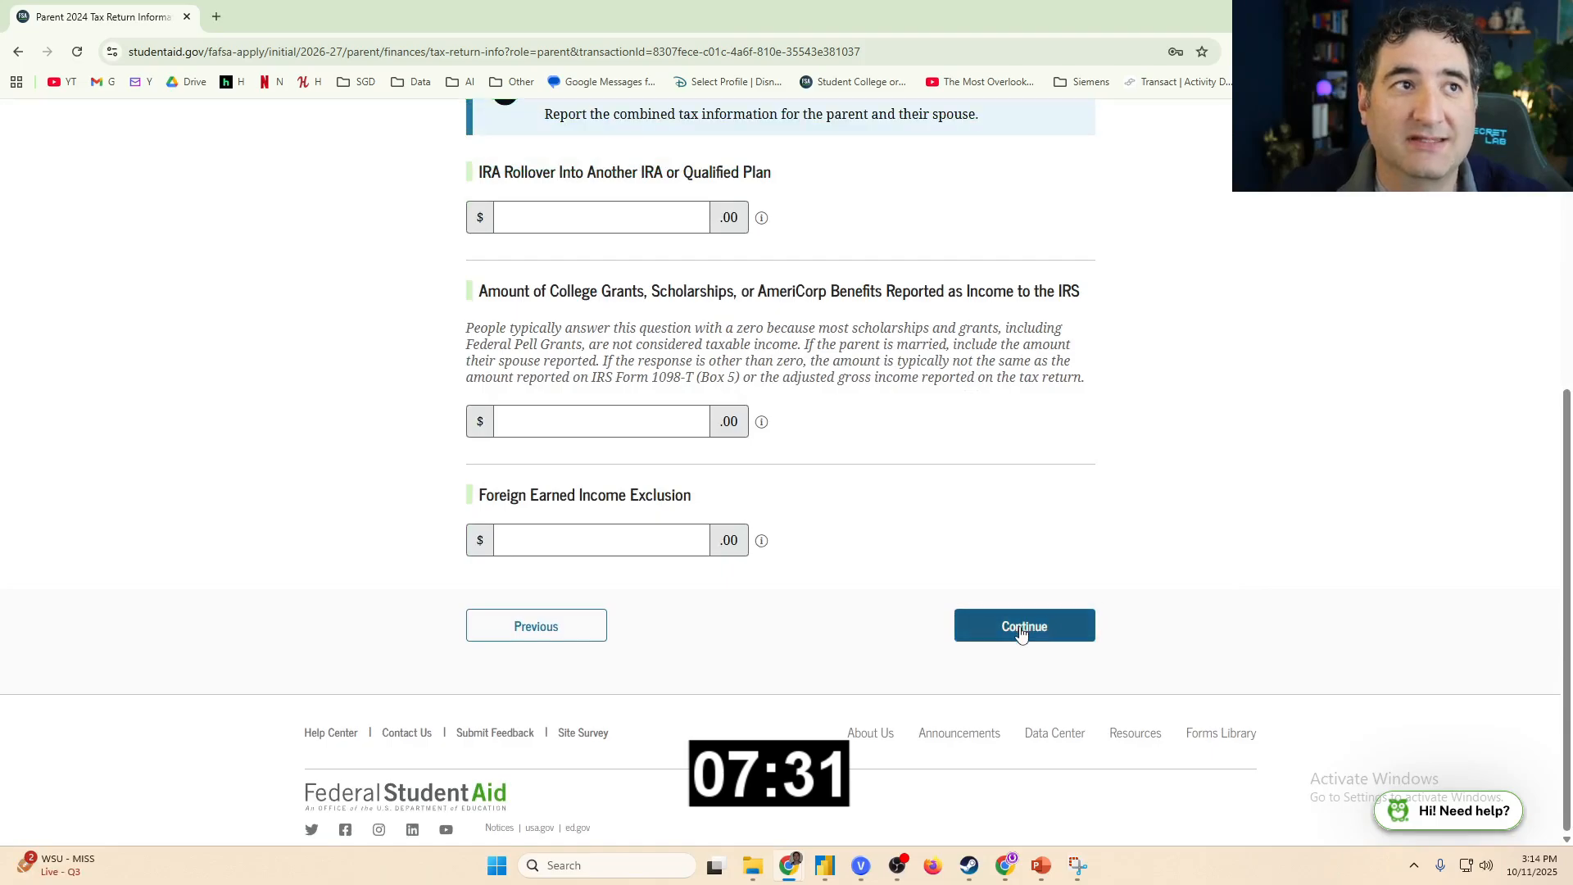
pyautogui.click(1055, 622)
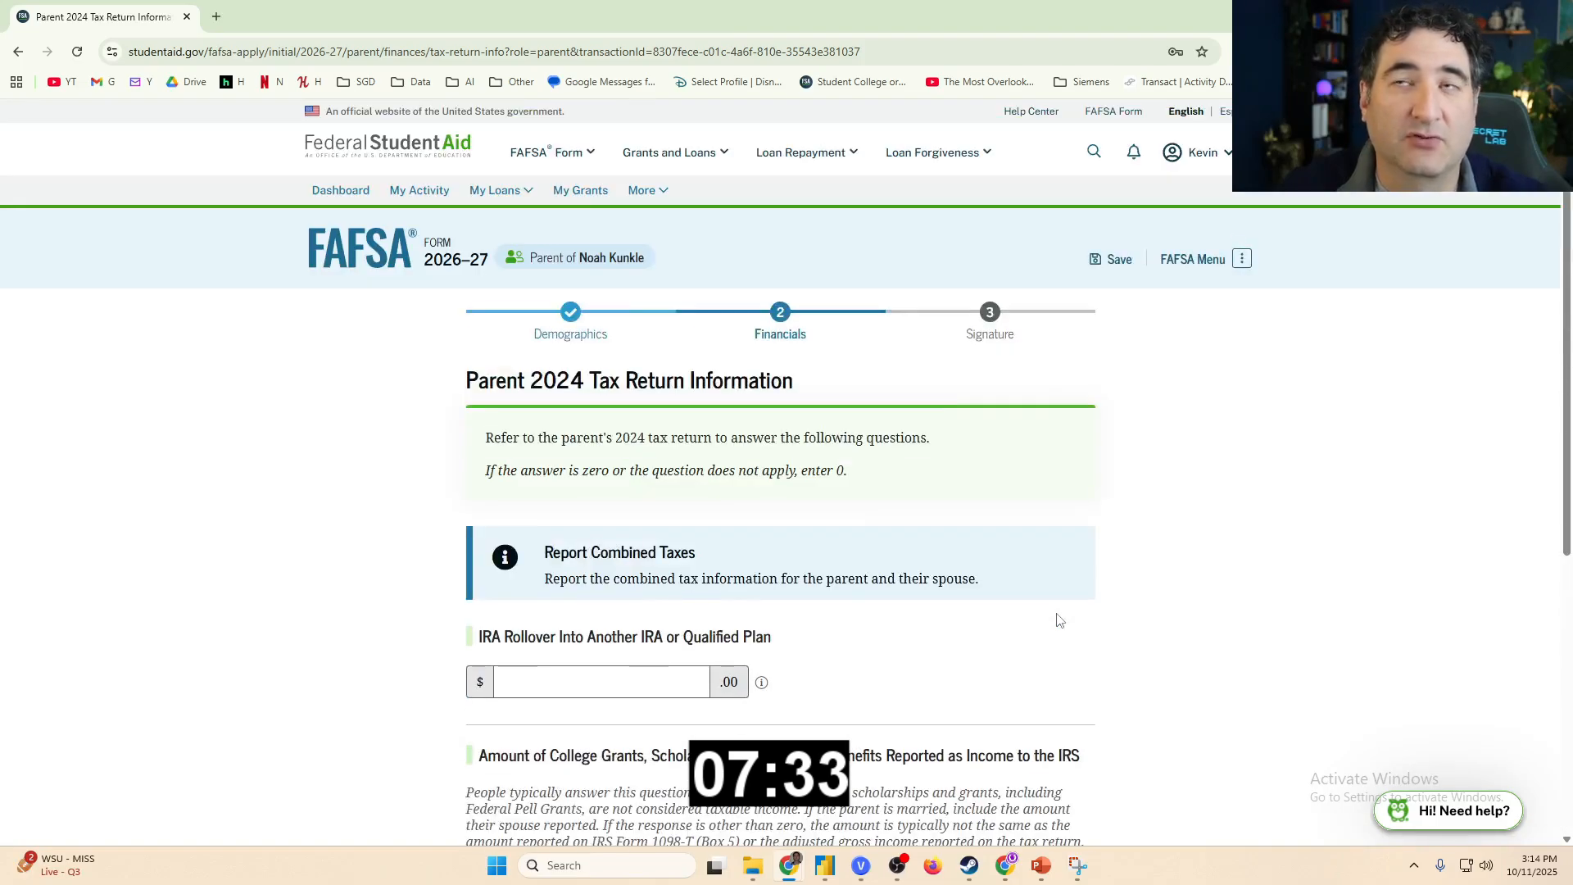
# Examine the annual child support and parent asset questions, along with the request for the spouse's date of birth.
pyautogui.scroll(-3, 1058, 620)
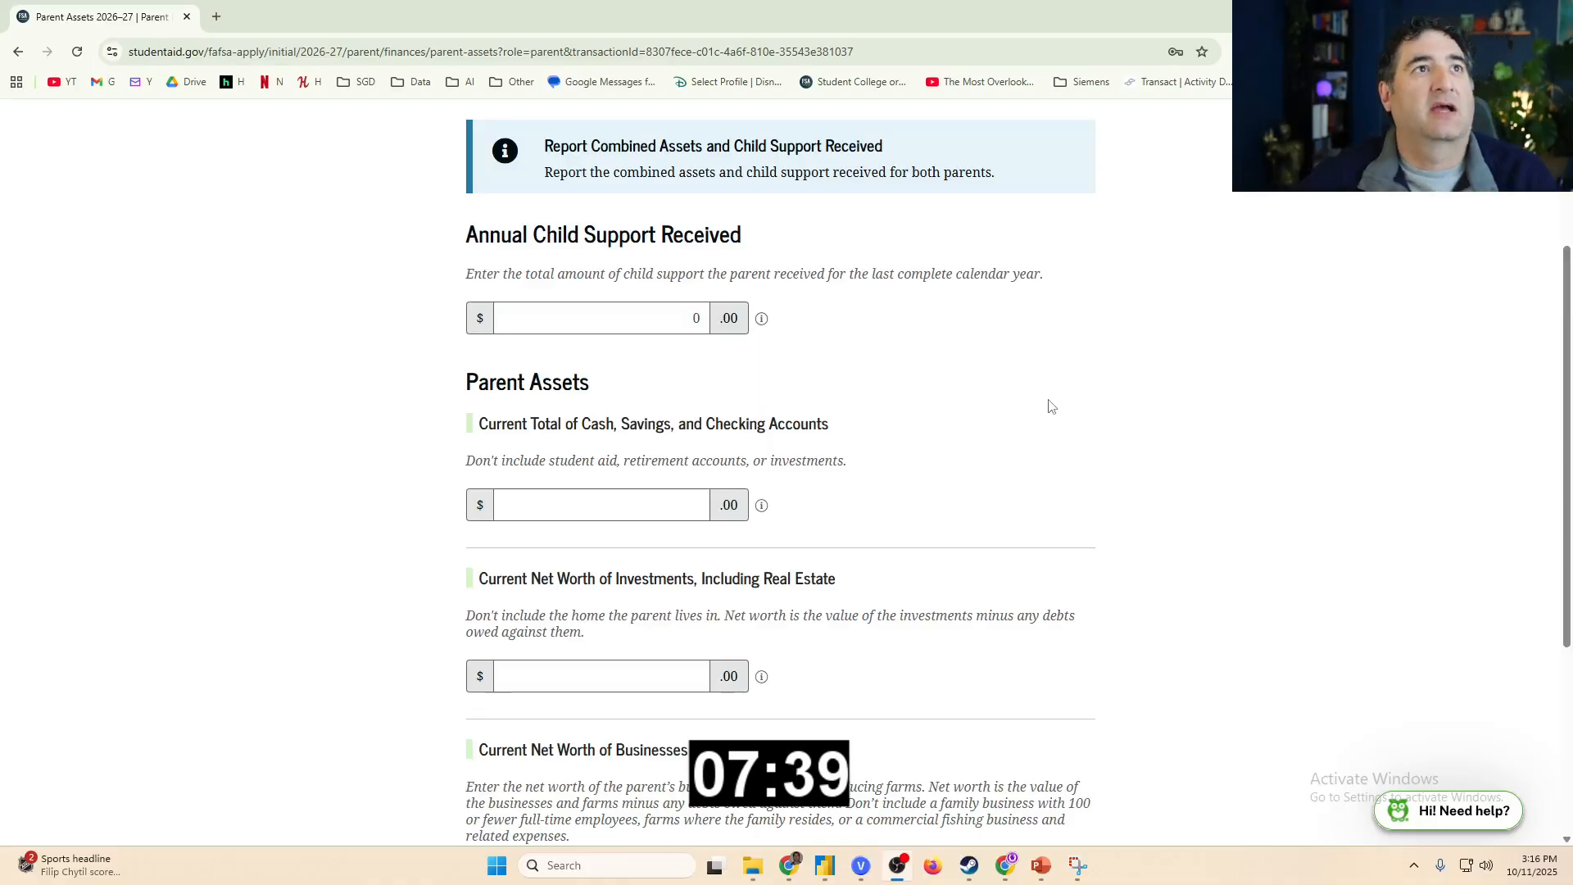
pyautogui.click(678, 318)
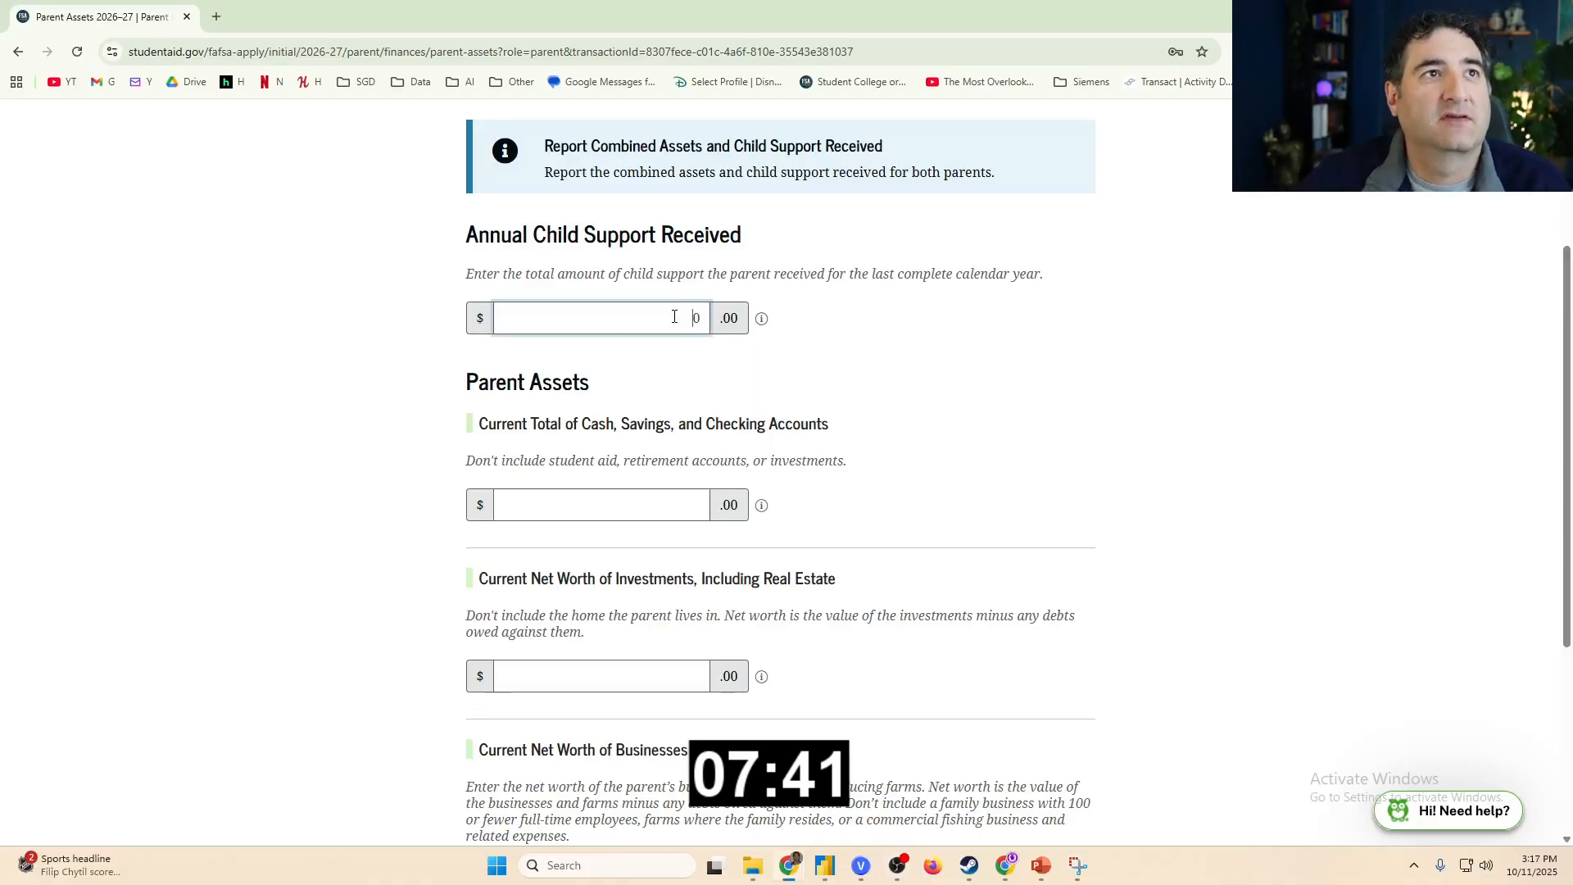
pyautogui.click(669, 504)
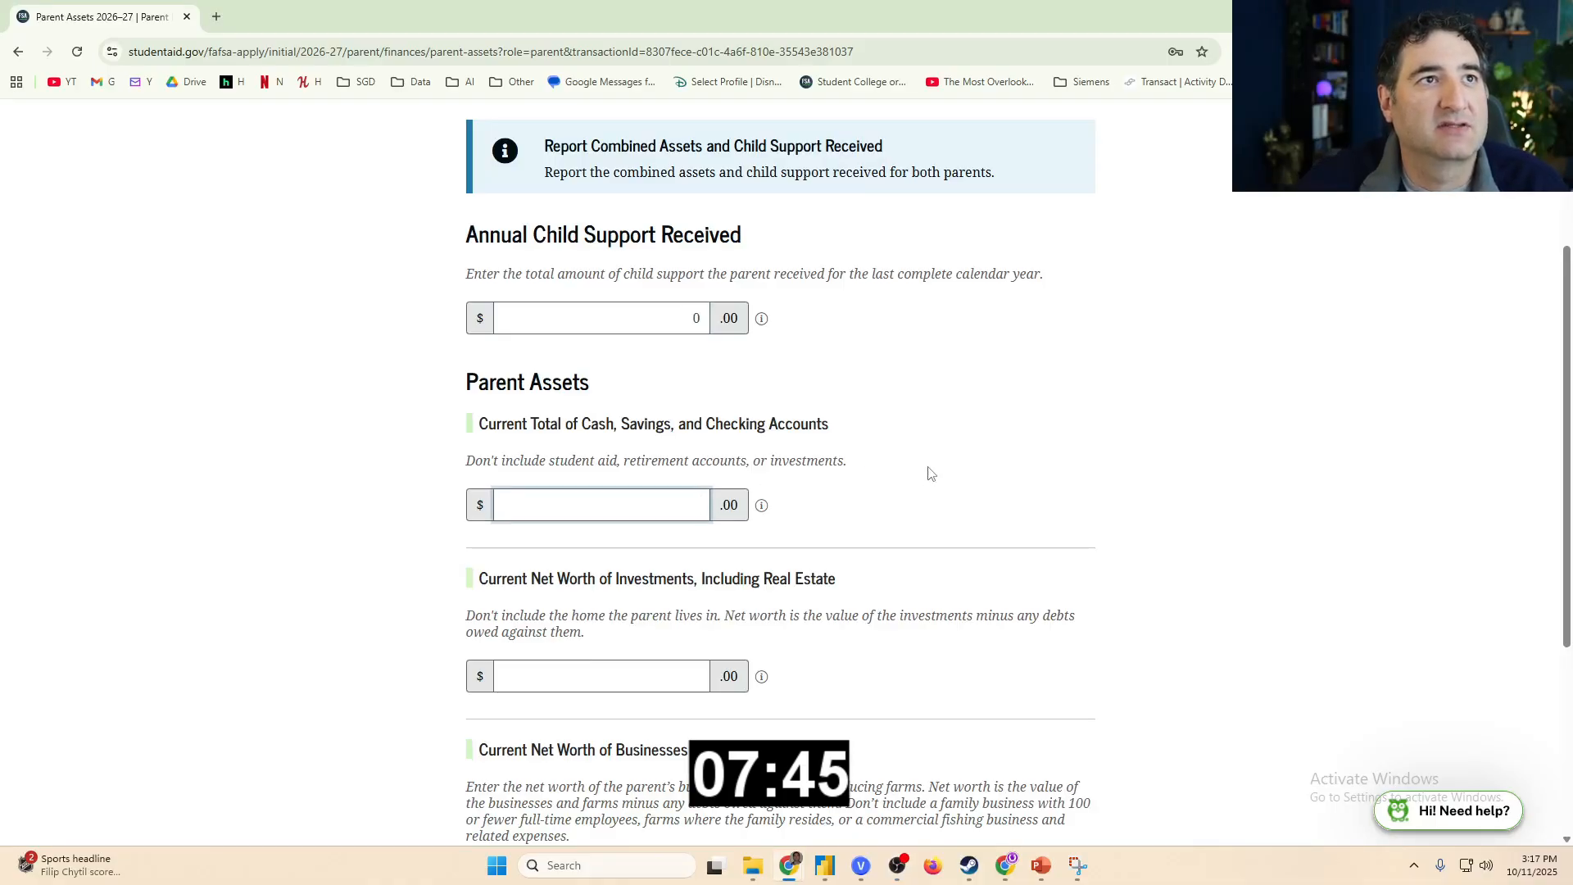
pyautogui.scroll(-2, 930, 479)
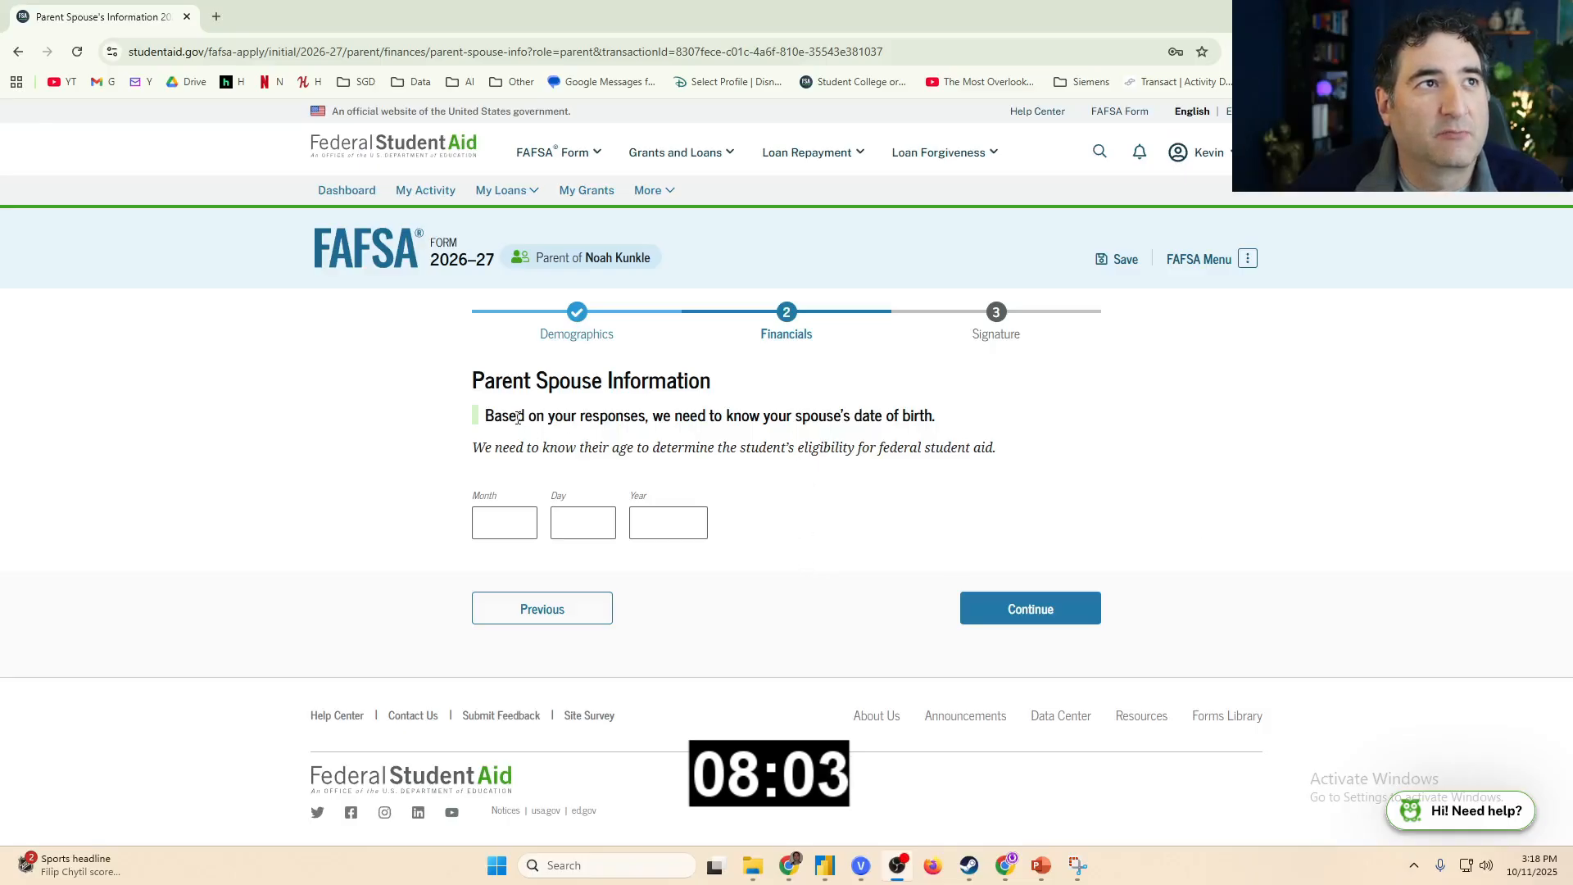
pyautogui.moveTo(653, 416); pyautogui.dragTo(970, 425)
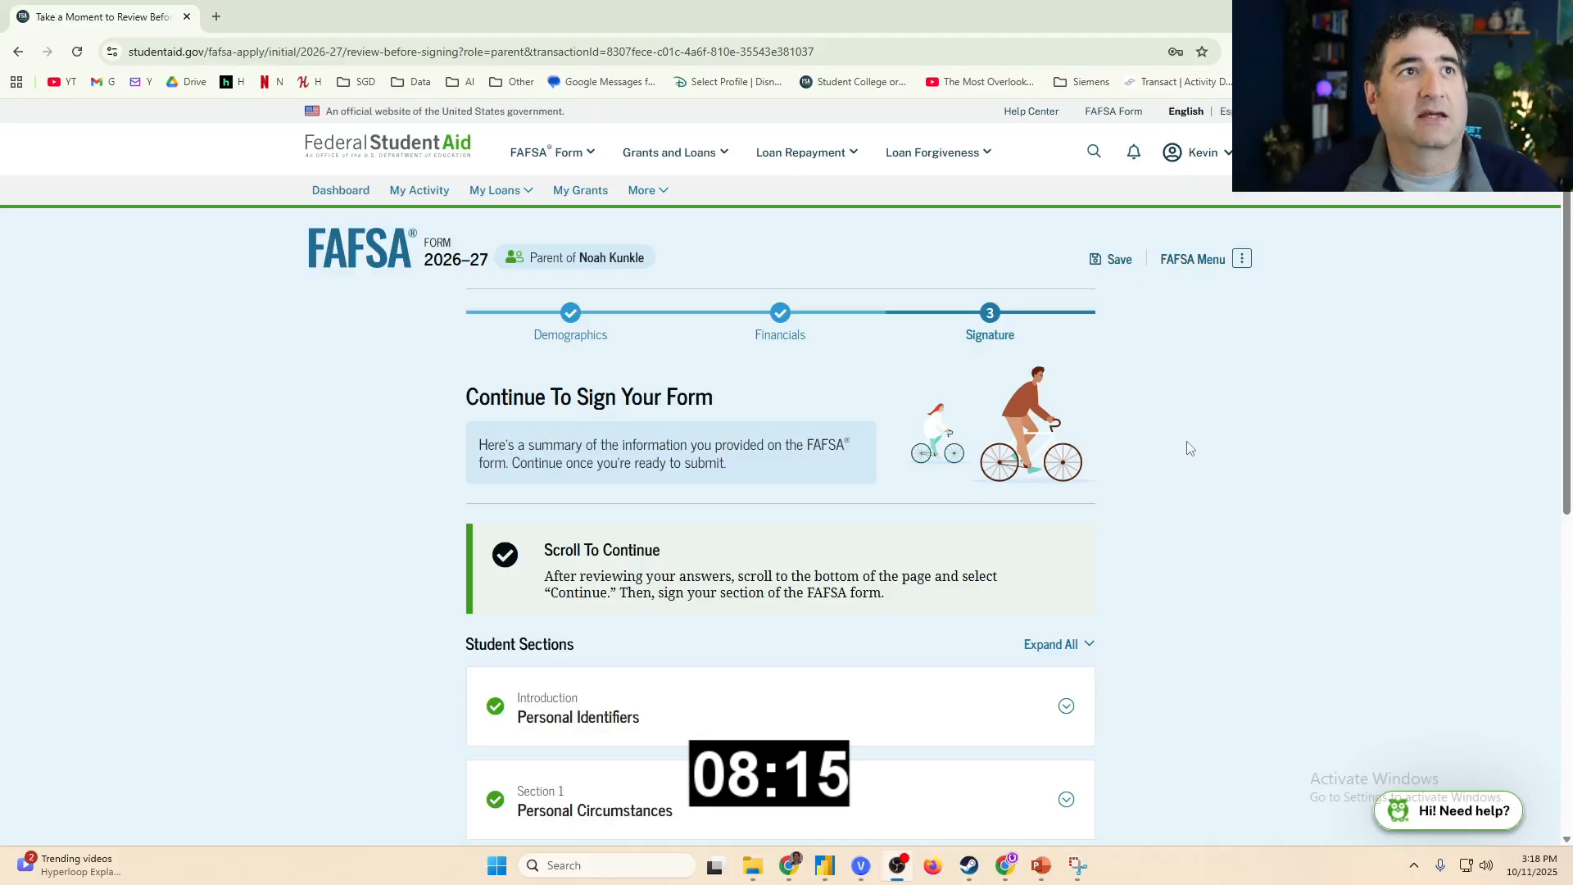
# Look over the summary of student and parent sections and continue to the signature page.
pyautogui.scroll(-5, 1189, 448)
pyautogui.scroll(-2, 1190, 449)
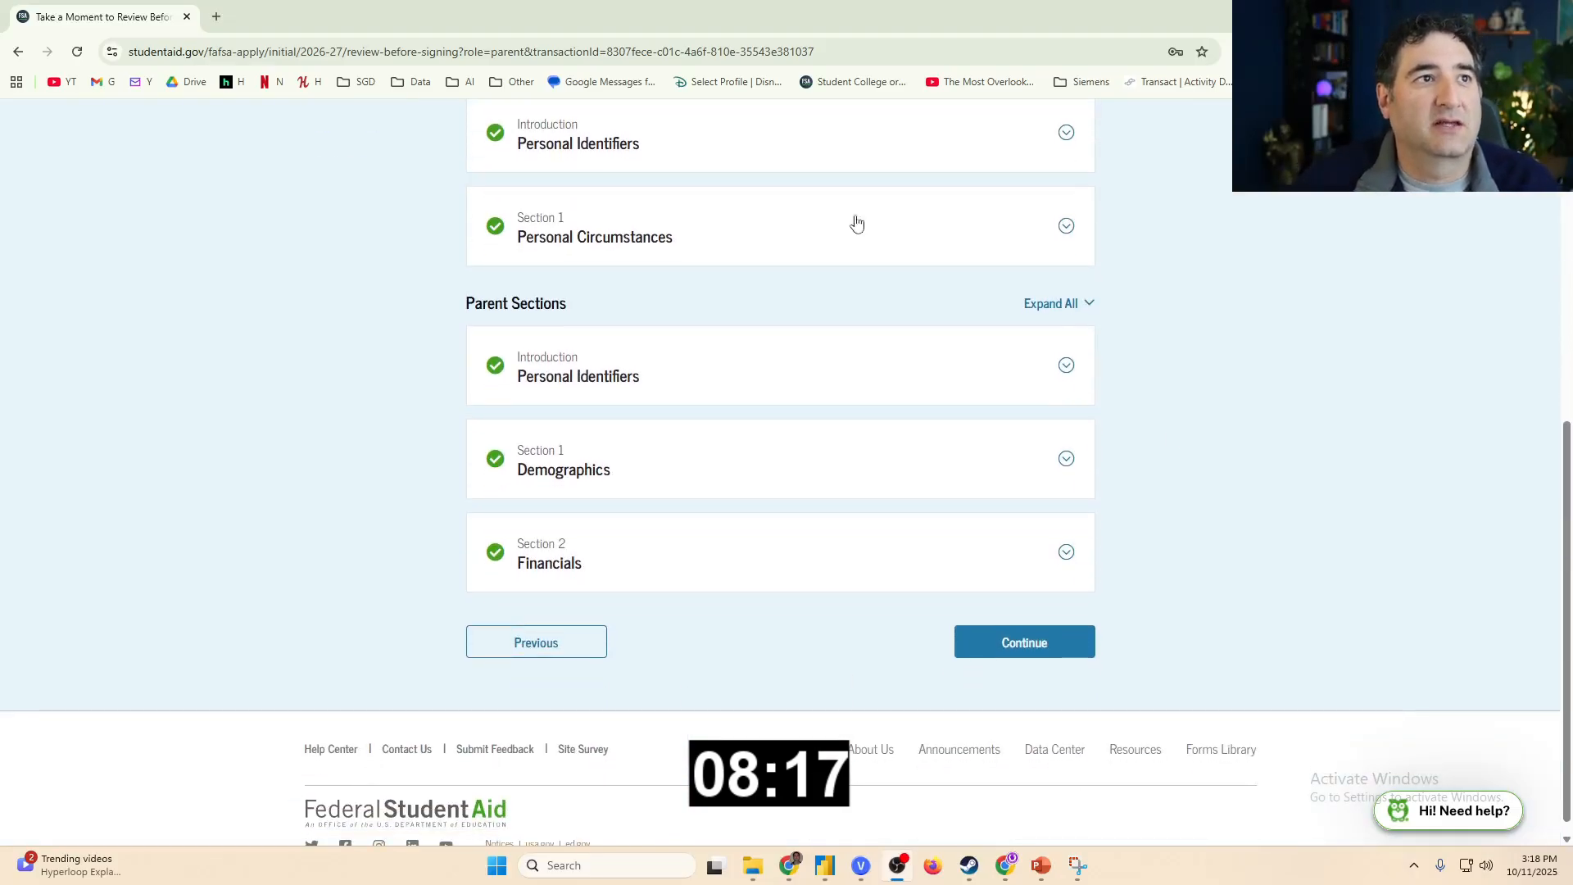
pyautogui.click(1030, 651)
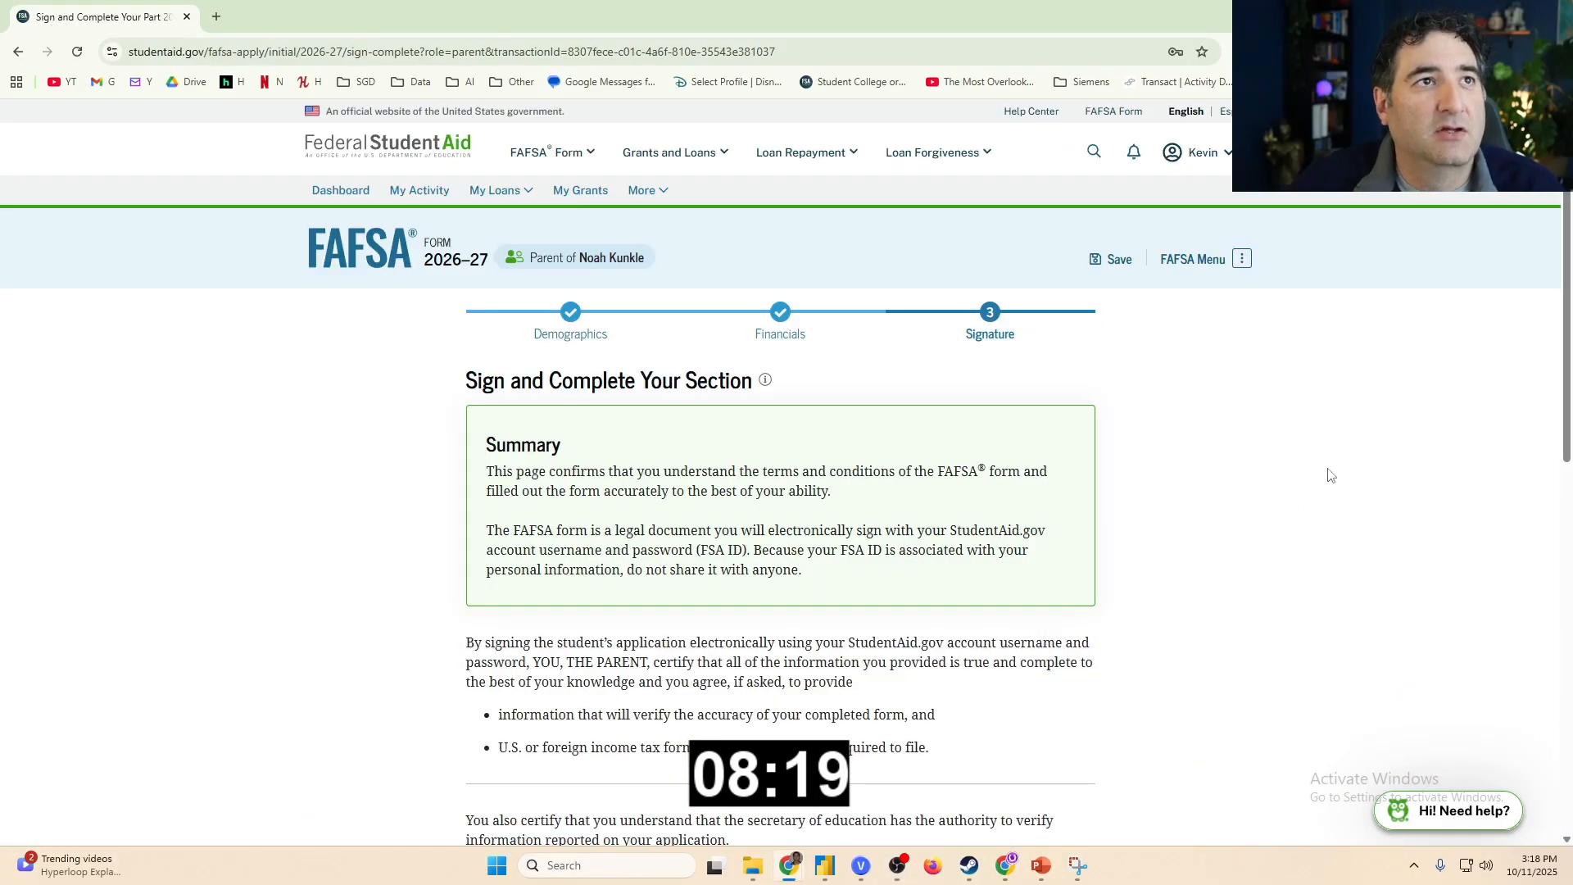
# Agree to the terms outlined for the parent and sign the parent section of the FAFSA form.
pyautogui.scroll(-4, 1135, 467)
pyautogui.scroll(-5, 1135, 488)
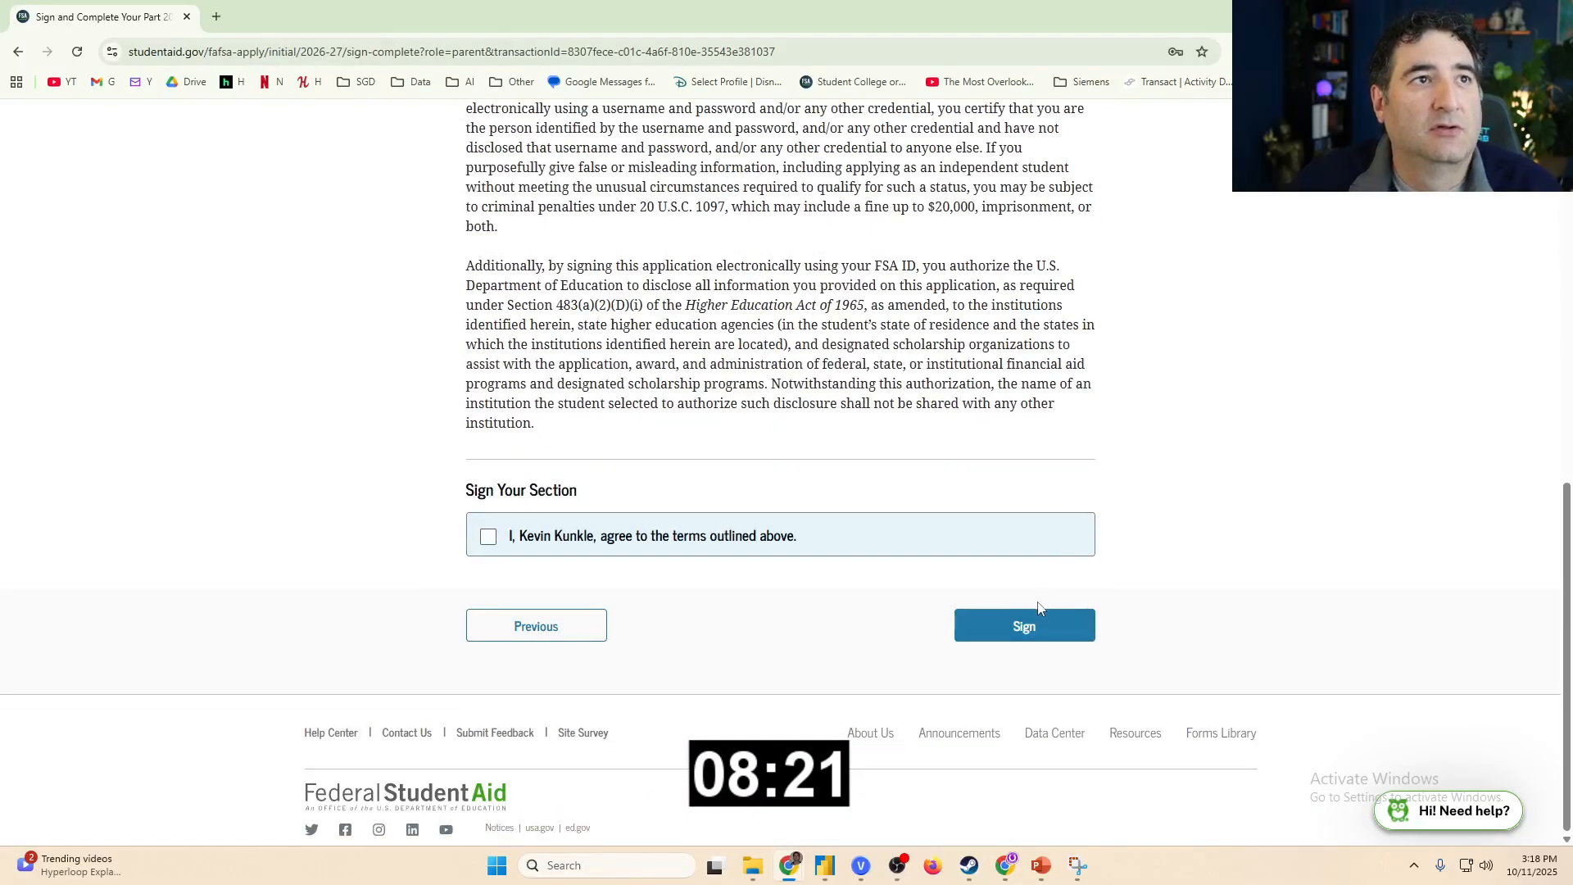
pyautogui.click(652, 541)
pyautogui.click(1024, 626)
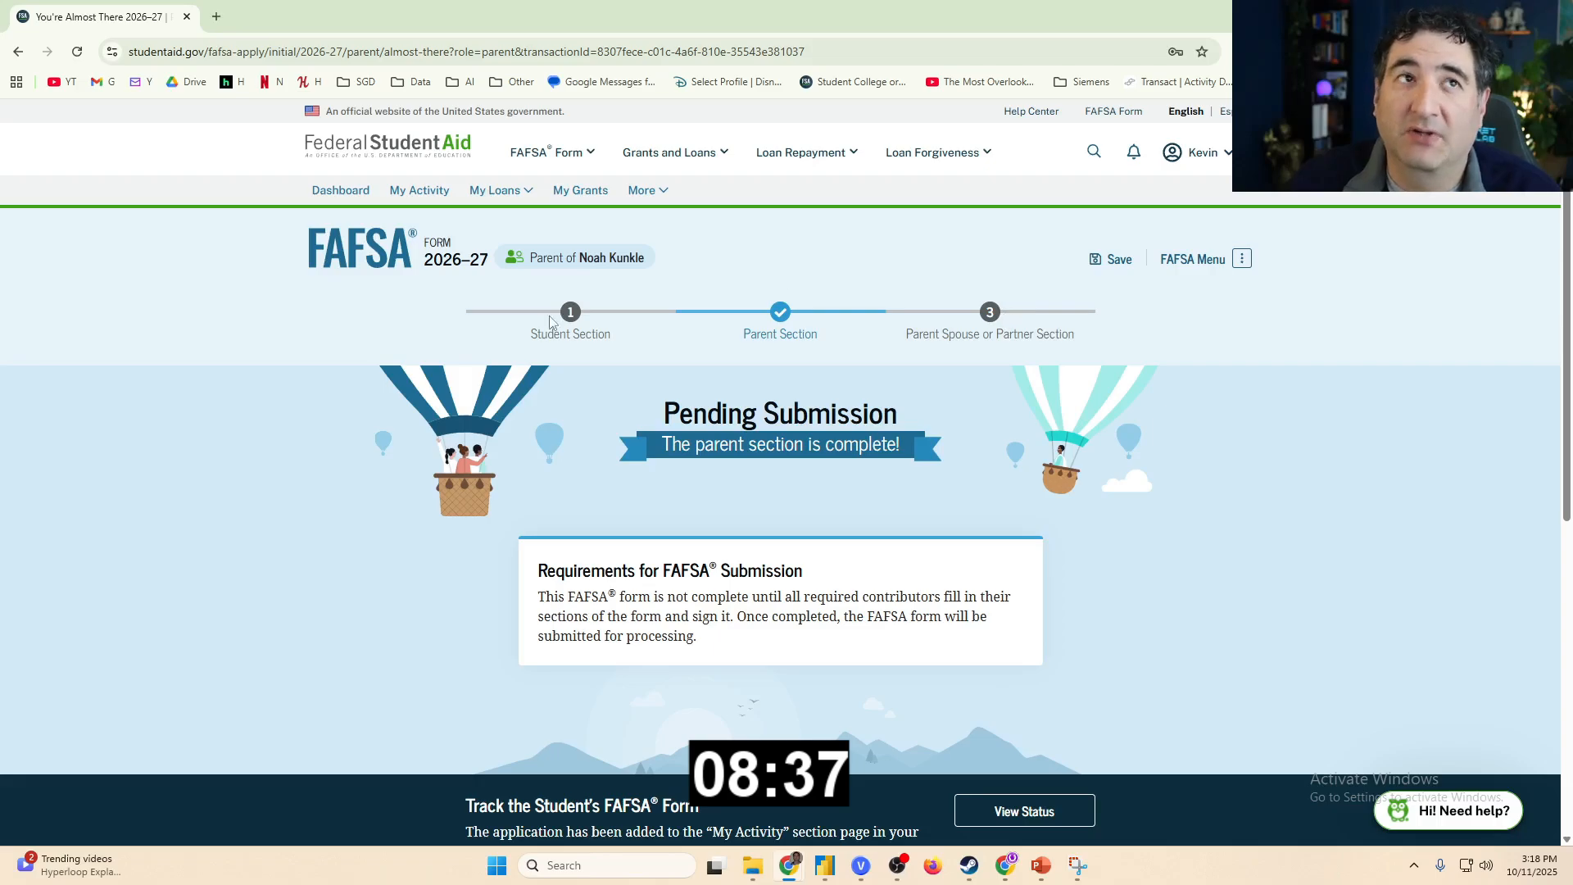
# Review the FAFSA submission requirements, status tracking and next steps on the parent section's completion page.
pyautogui.scroll(-5, 960, 552)
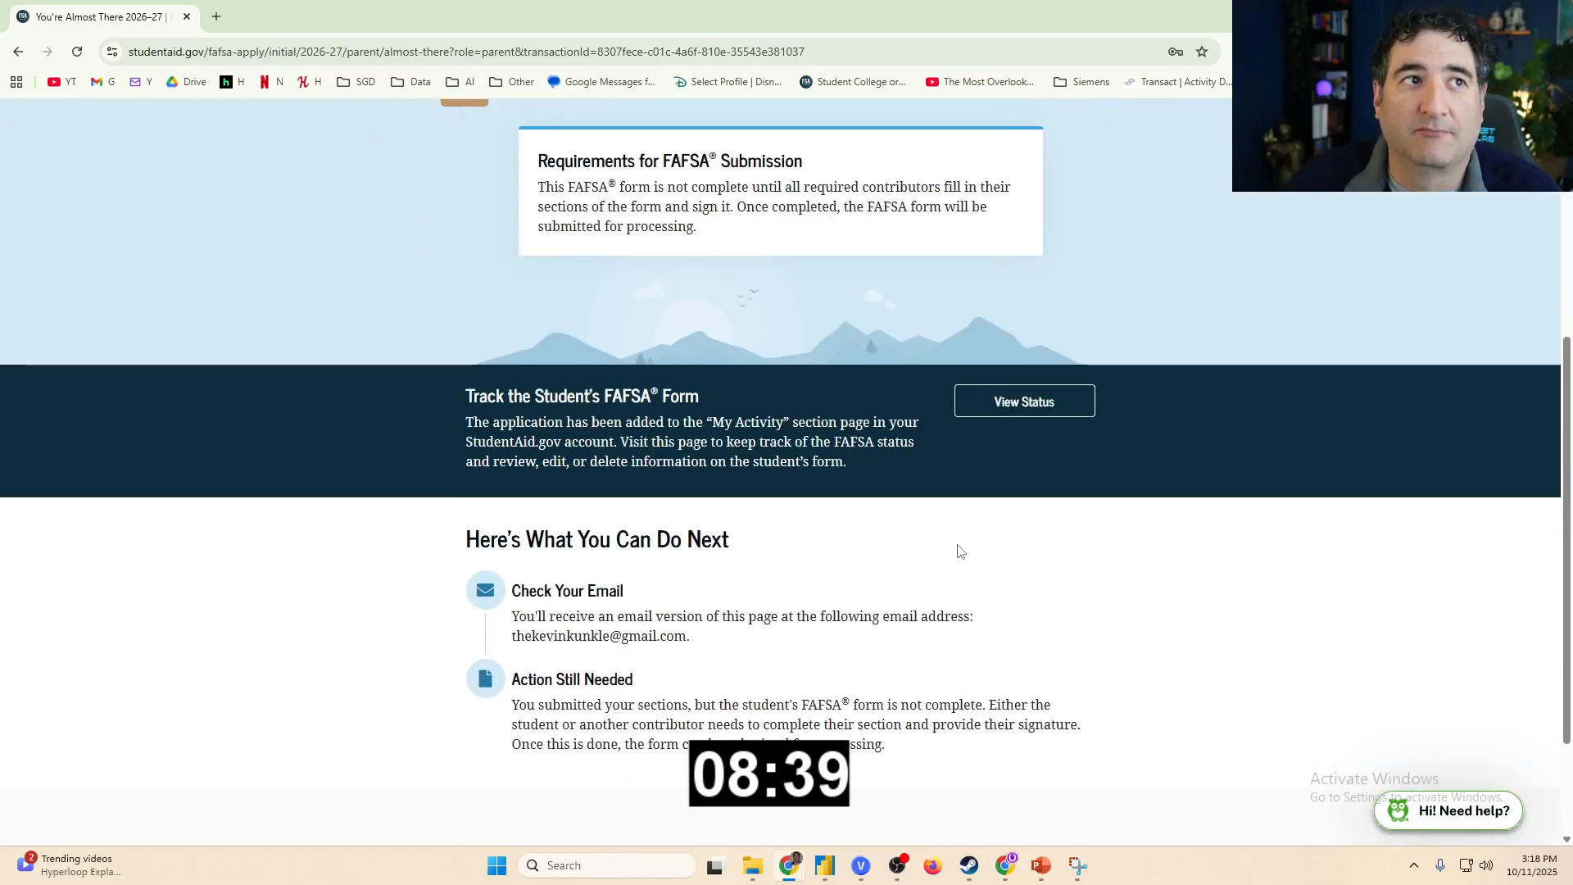
pyautogui.scroll(-1, 960, 551)
pyautogui.scroll(6, 959, 552)
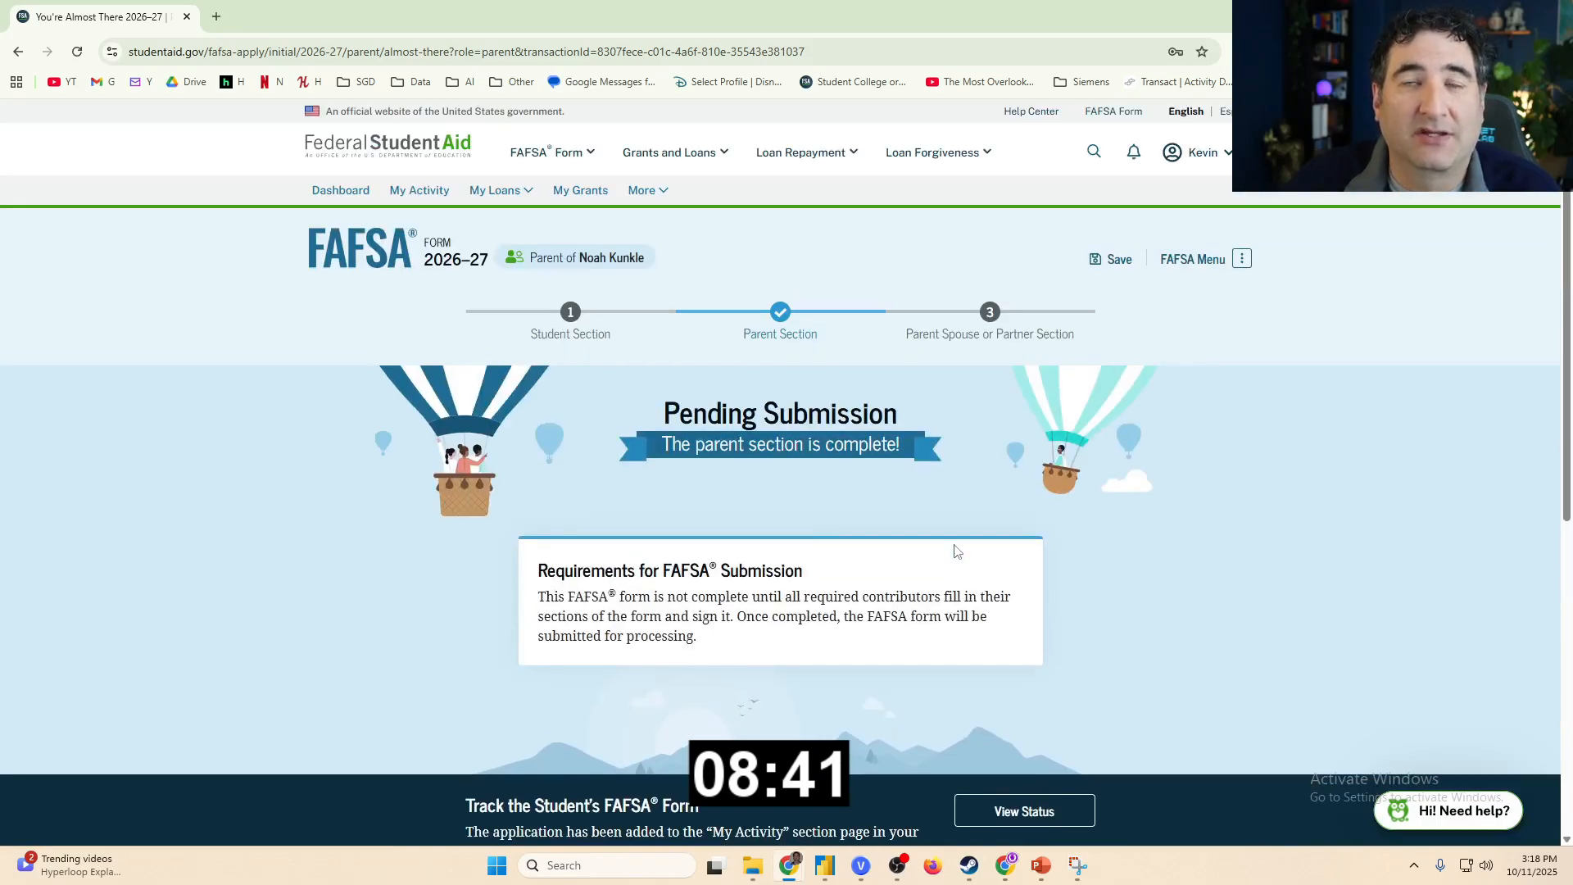